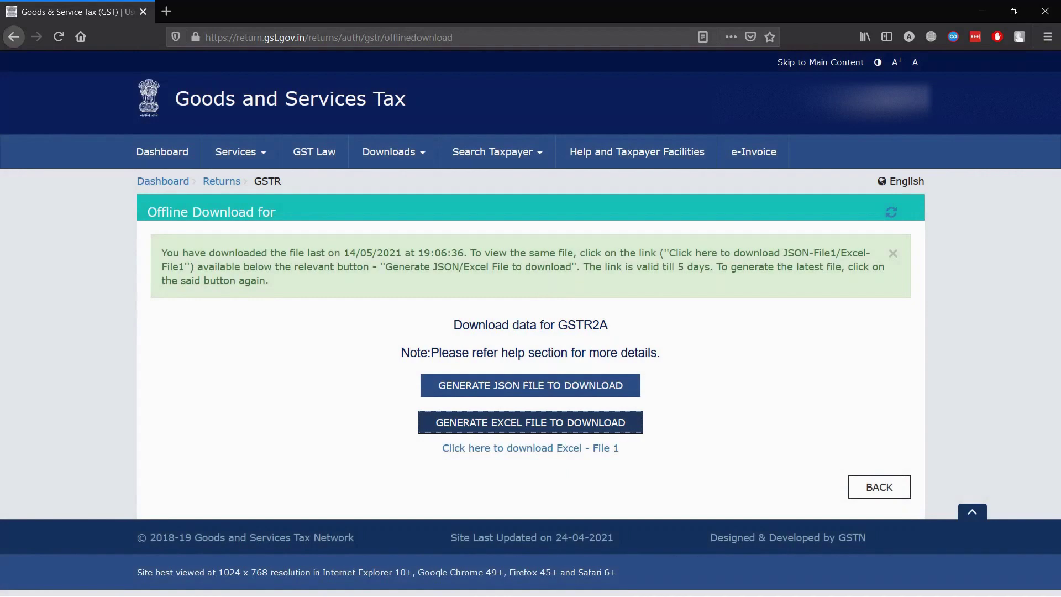
- Download the generated GSTR2A Excel File 1 and save its ZIP archive
{"action": "left_click", "coordinate": [573, 448]}
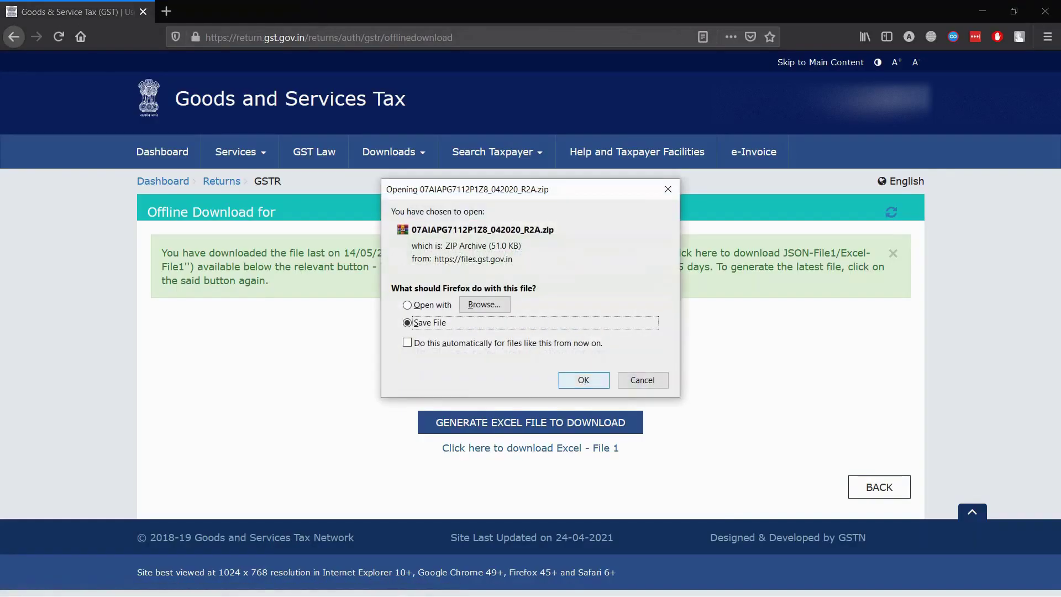
{"action": "left_click", "coordinate": [584, 380]}
{"action": "key", "text": "Return"}
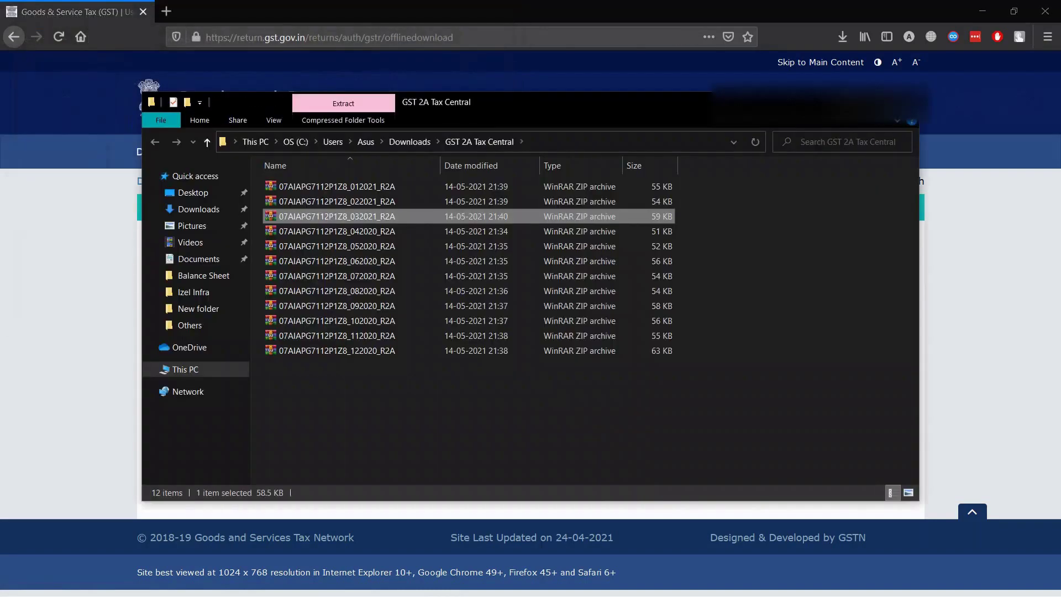
- Extract all twelve monthly R2A ZIP archives directly into the GST 2A Tax Central folder
{"action": "left_click", "coordinate": [872, 102]}
{"action": "left_click_drag", "start_coordinate": [208, 276], "coordinate": [246, 90]}
{"action": "right_click", "coordinate": [246, 89]}
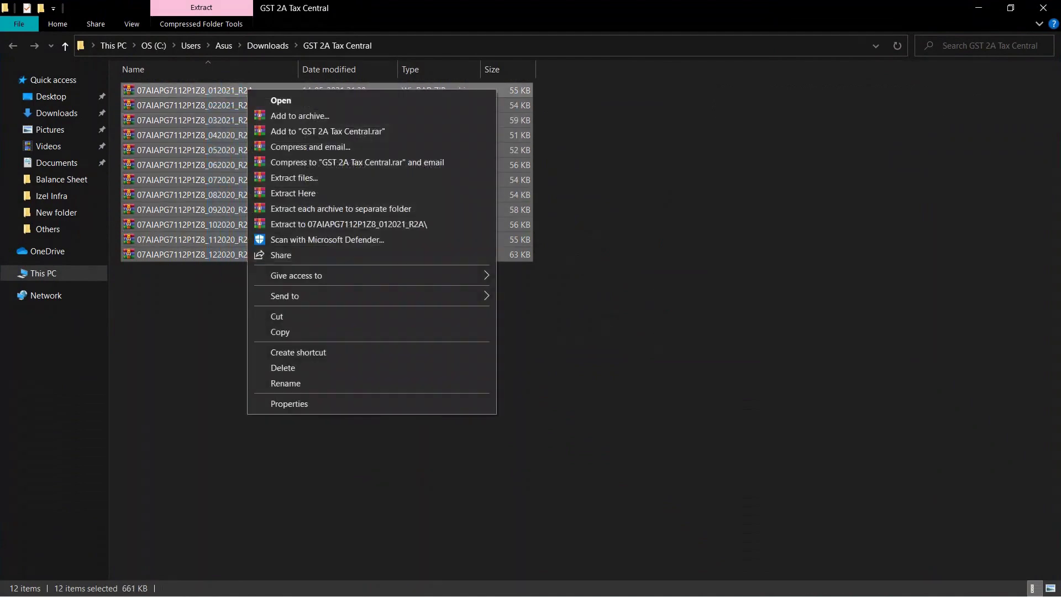
{"action": "left_click", "coordinate": [293, 193]}
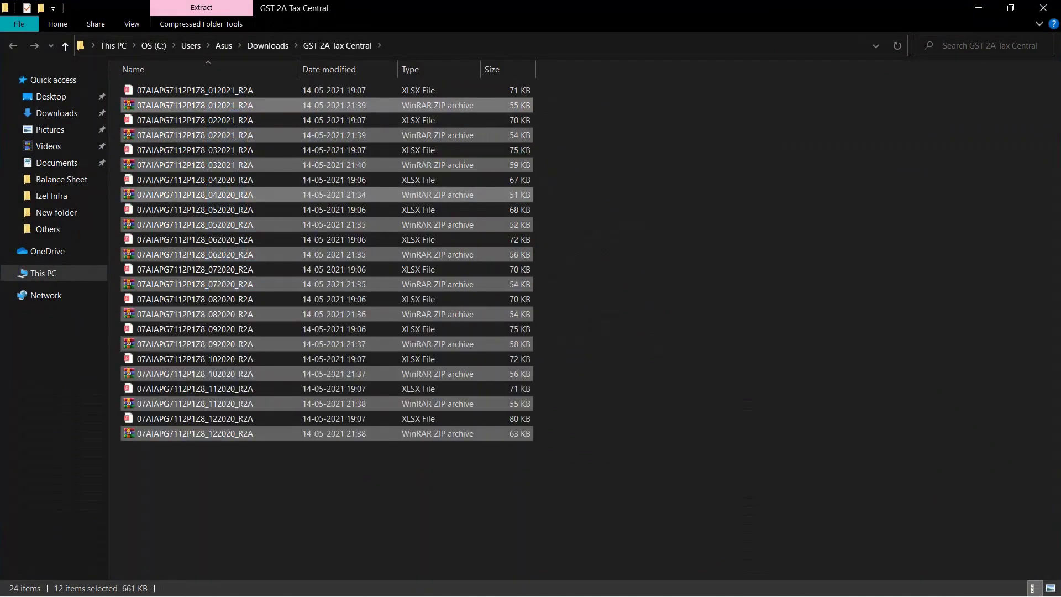
{"action": "left_click", "coordinate": [614, 145]}
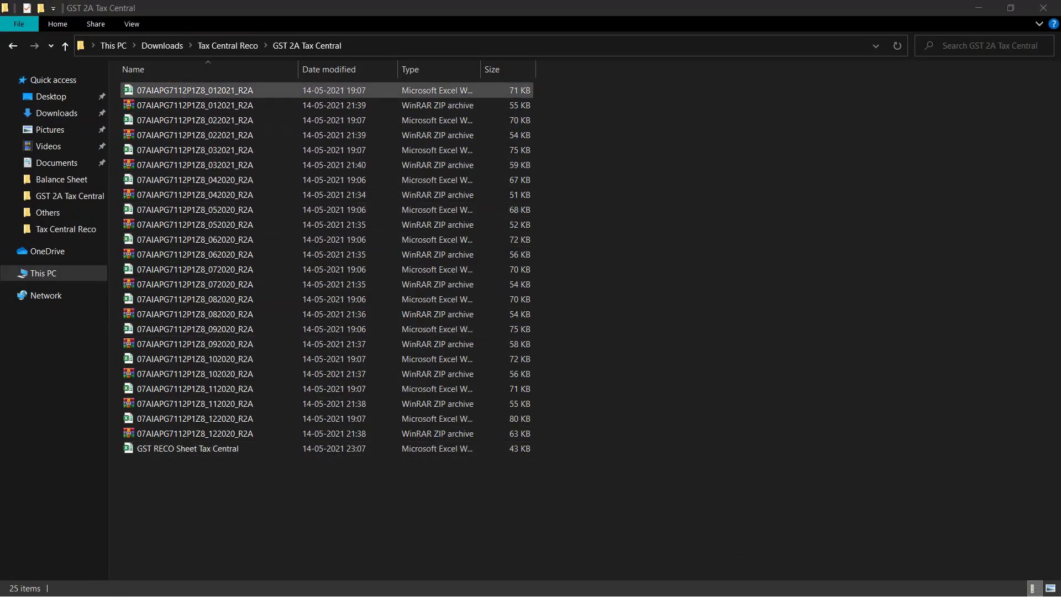
- Open the 012021 R2A workbook and add filters to the B2B sheet's table, covering A5 to R66
{"action": "left_click", "coordinate": [195, 90]}
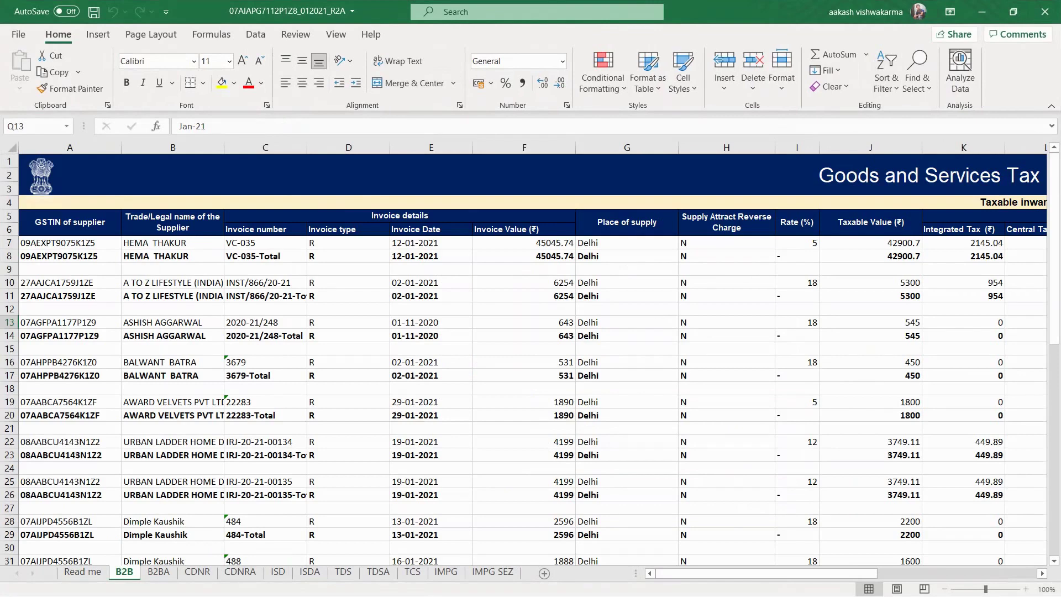
{"action": "left_click", "coordinate": [70, 222]}
{"action": "left_click_drag", "start_coordinate": [70, 222], "coordinate": [934, 532]}
{"action": "left_click", "coordinate": [887, 72]}
{"action": "left_click", "coordinate": [906, 169]}
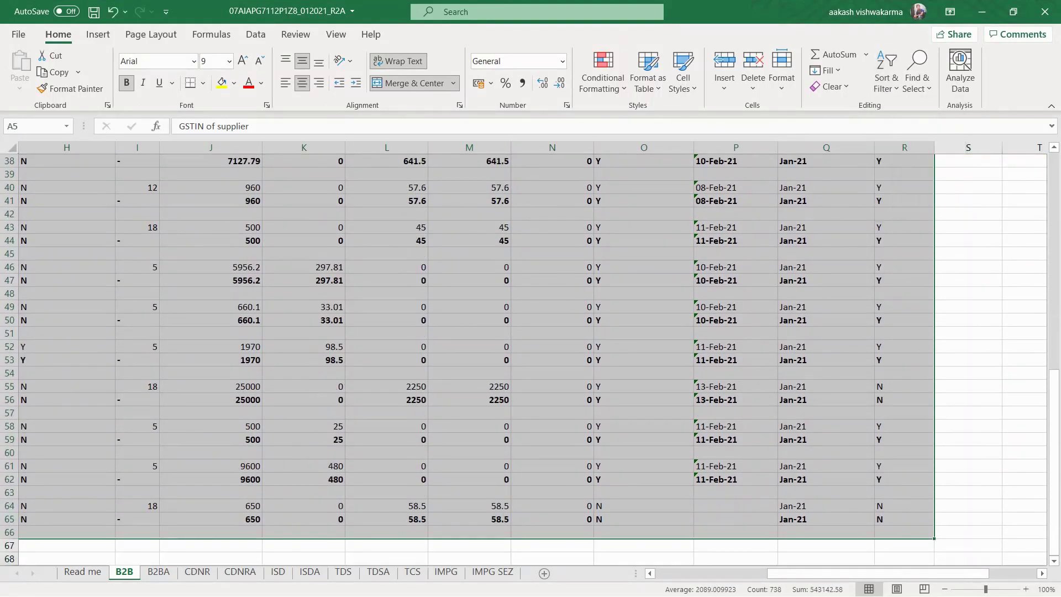
- Filter the Rate (%) column to show only the "-" and blank entries
{"action": "scroll", "coordinate": [531, 360], "scroll_direction": "up", "scroll_amount": 12}
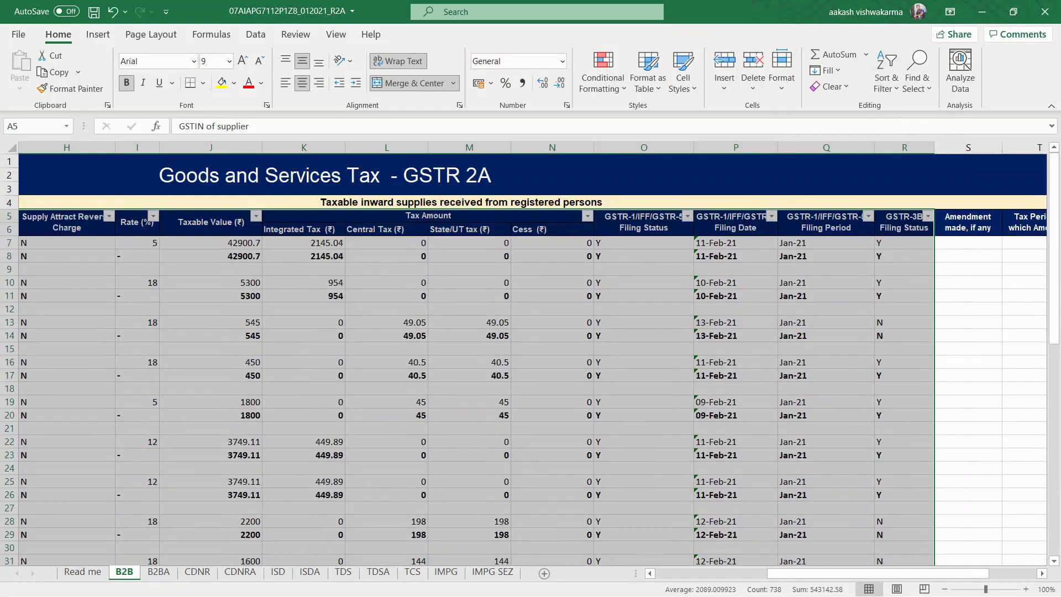
{"action": "scroll", "coordinate": [531, 359], "scroll_direction": "left", "scroll_amount": 7}
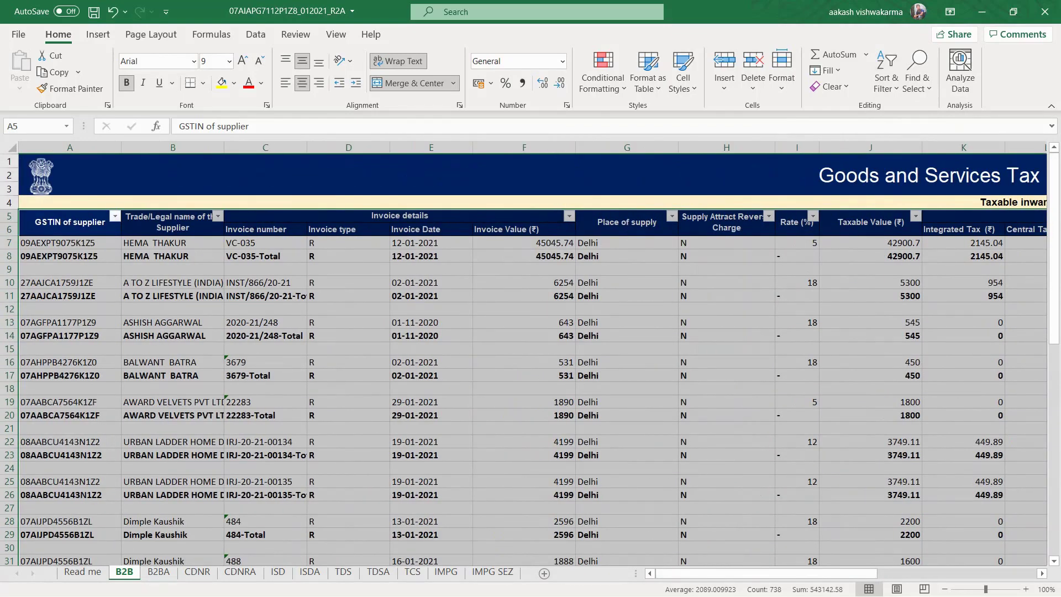
{"action": "left_click", "coordinate": [813, 216]}
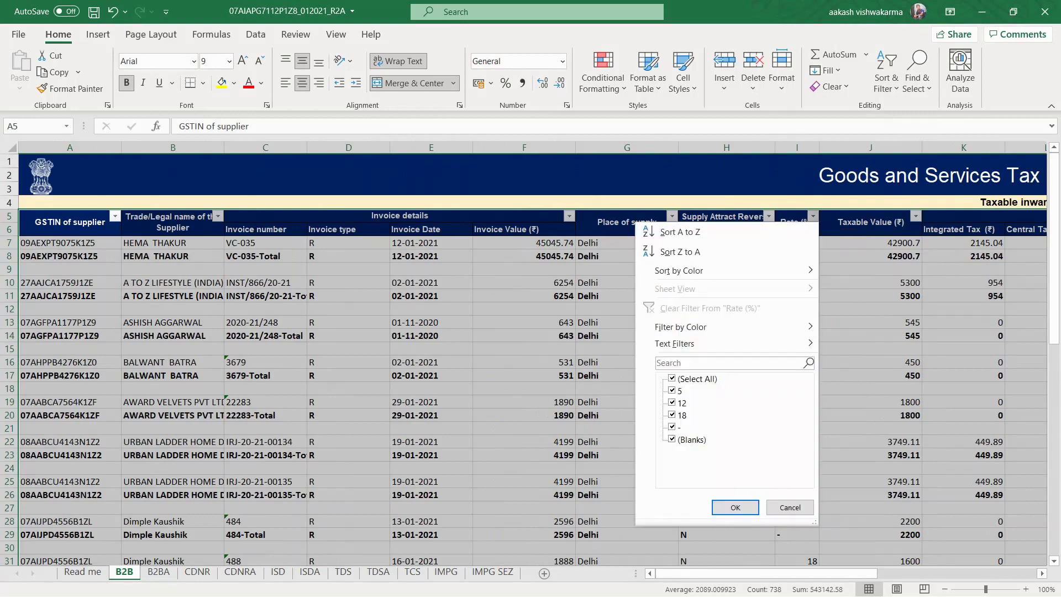
{"action": "left_click", "coordinate": [672, 378]}
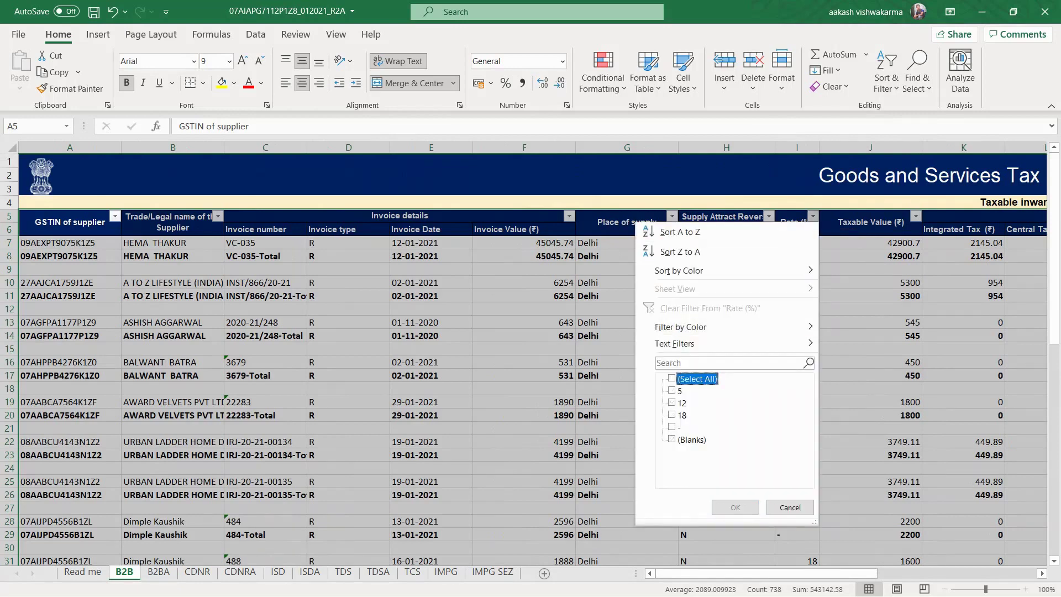
{"action": "left_click", "coordinate": [672, 427]}
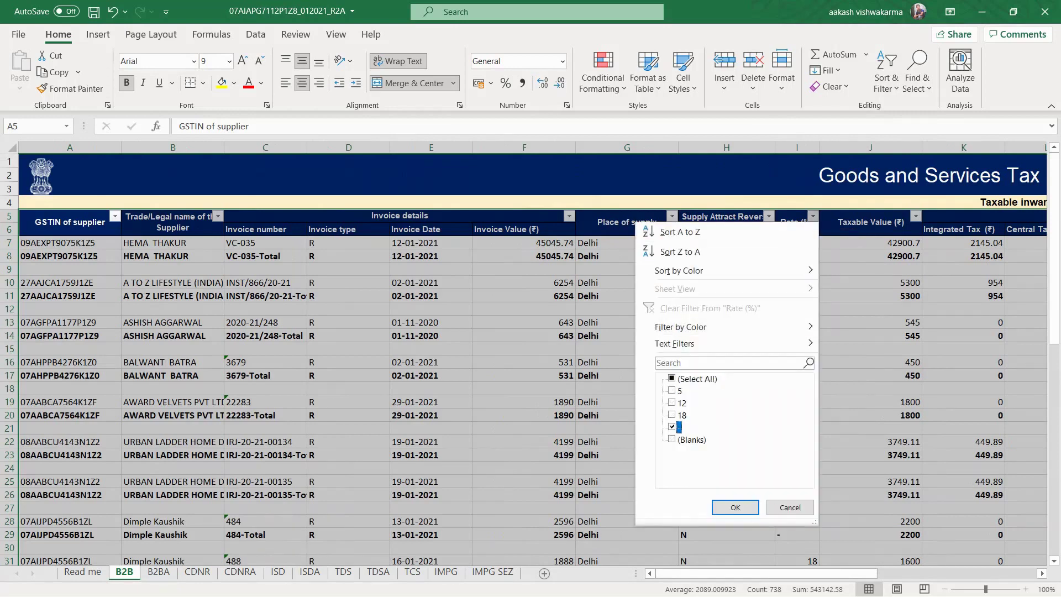
{"action": "key", "text": "Down"}
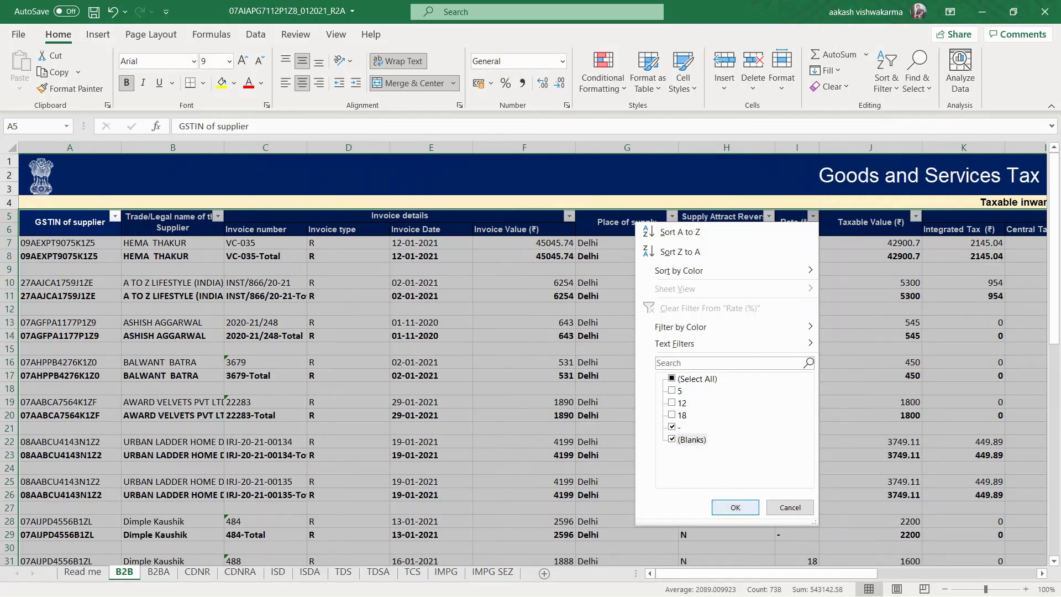
{"action": "key", "text": "Return"}
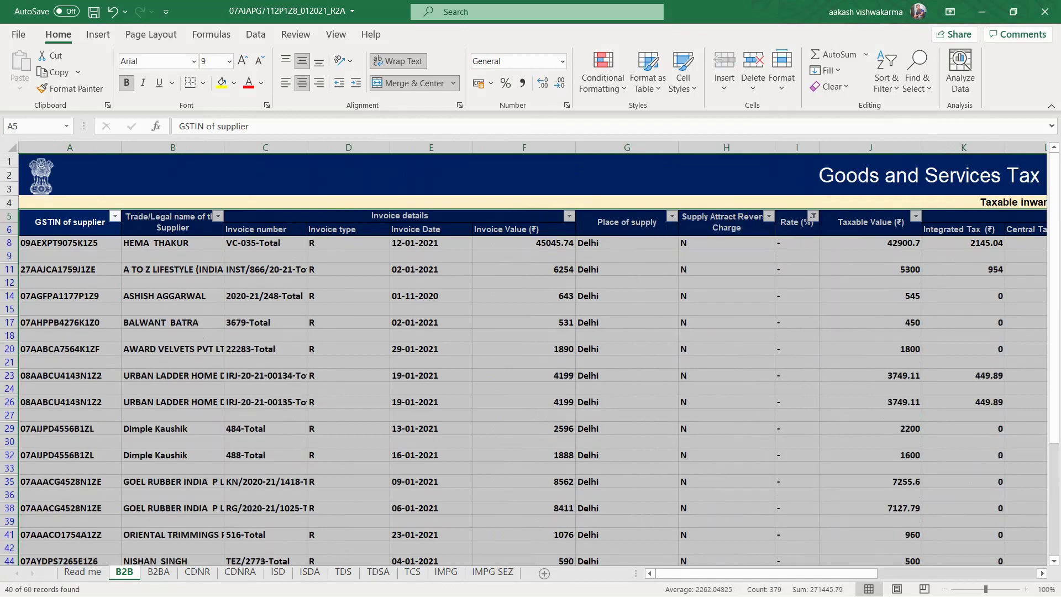
- Delete the filtered total and blank rows from A8 to R65 as entire sheet rows, restricting the selection to visible cells only
{"action": "key", "text": "Down"}
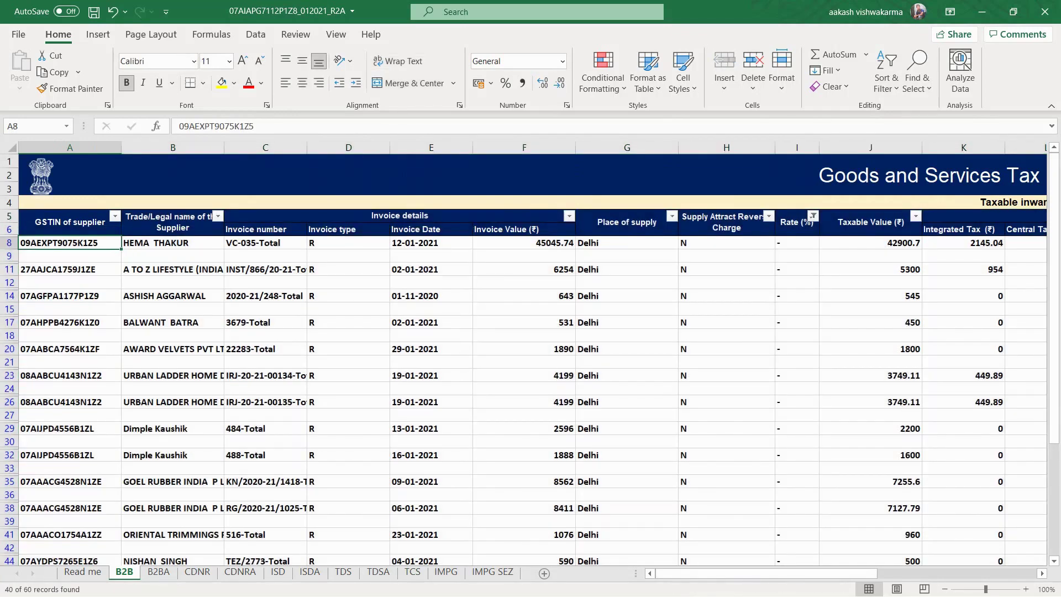
{"action": "key", "text": "shift+Right"}
{"action": "key", "text": "shift+Right"}
{"action": "key", "text": "shift+Right"}
{"action": "key", "text": "shift+Right"}
{"action": "key", "text": "shift+Right"}
{"action": "key", "text": "shift+Right"}
{"action": "key", "text": "shift+Right"}
{"action": "key", "text": "shift+Right"}
{"action": "key", "text": "shift+Right"}
{"action": "key", "text": "shift+Right"}
{"action": "key", "text": "shift+Right"}
{"action": "key", "text": "shift+Right"}
{"action": "key", "text": "shift+Right"}
{"action": "key", "text": "shift+Right"}
{"action": "key", "text": "shift+Right"}
{"action": "key", "text": "shift+Right"}
{"action": "key", "text": "shift+Right"}
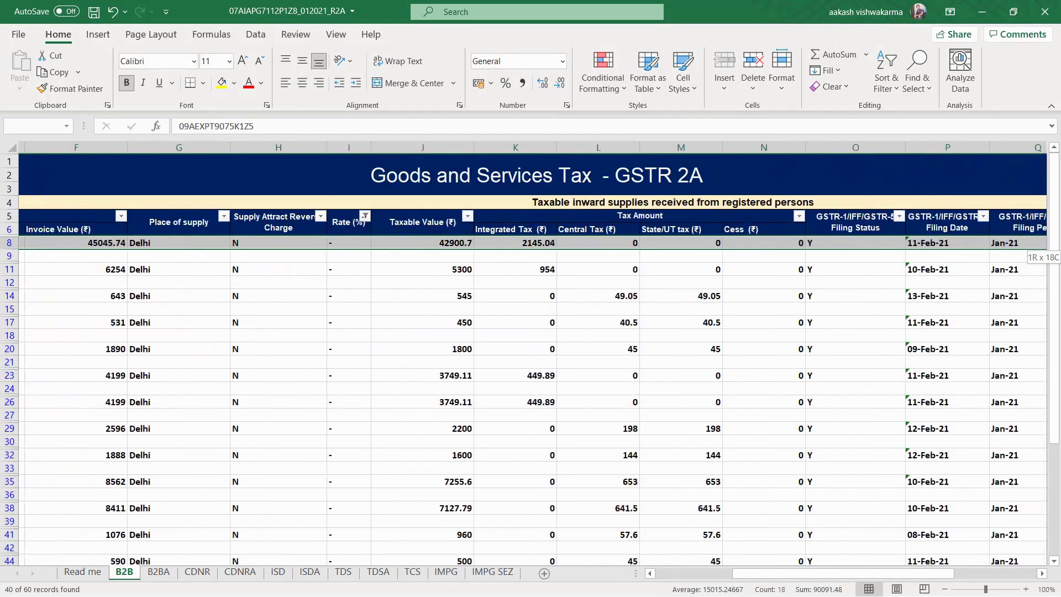
{"action": "key", "text": "shift+Down"}
{"action": "key", "text": "shift+Down"}
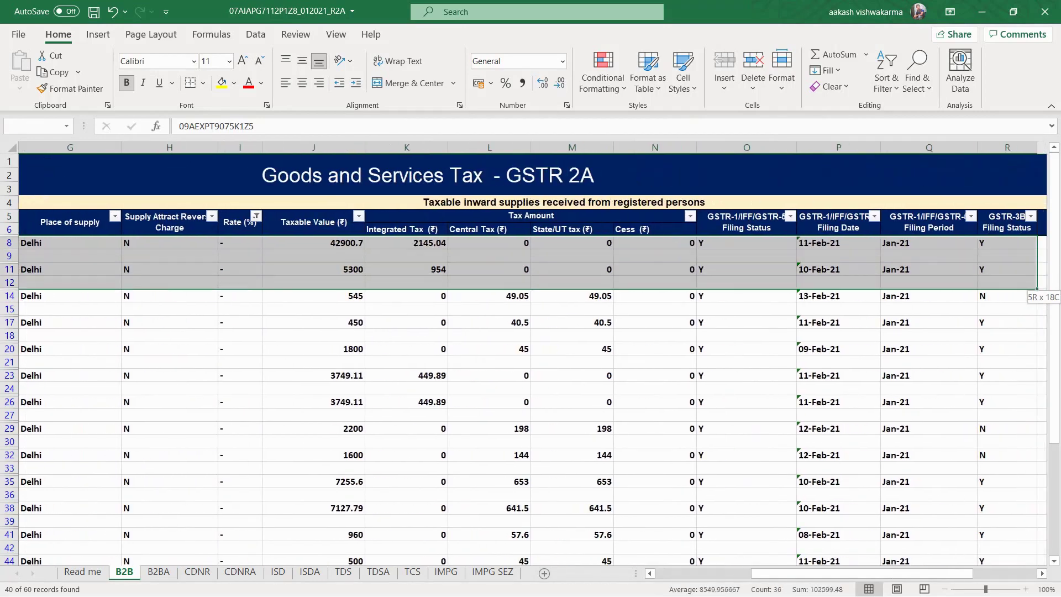
{"action": "key", "text": "ctrl+shift+Down"}
{"action": "left_click", "coordinate": [917, 72]}
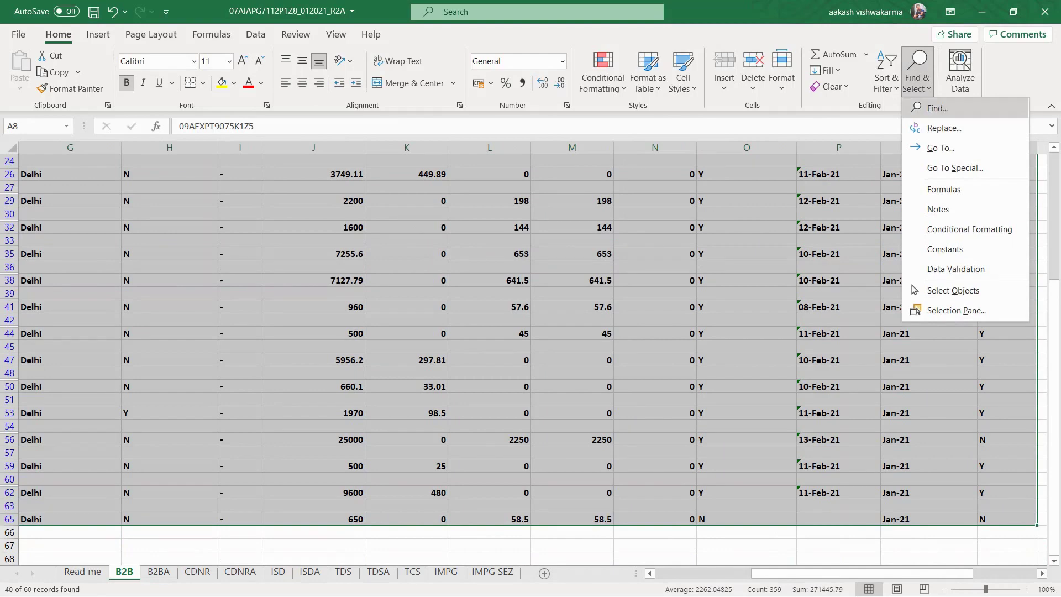
{"action": "left_click", "coordinate": [955, 168]}
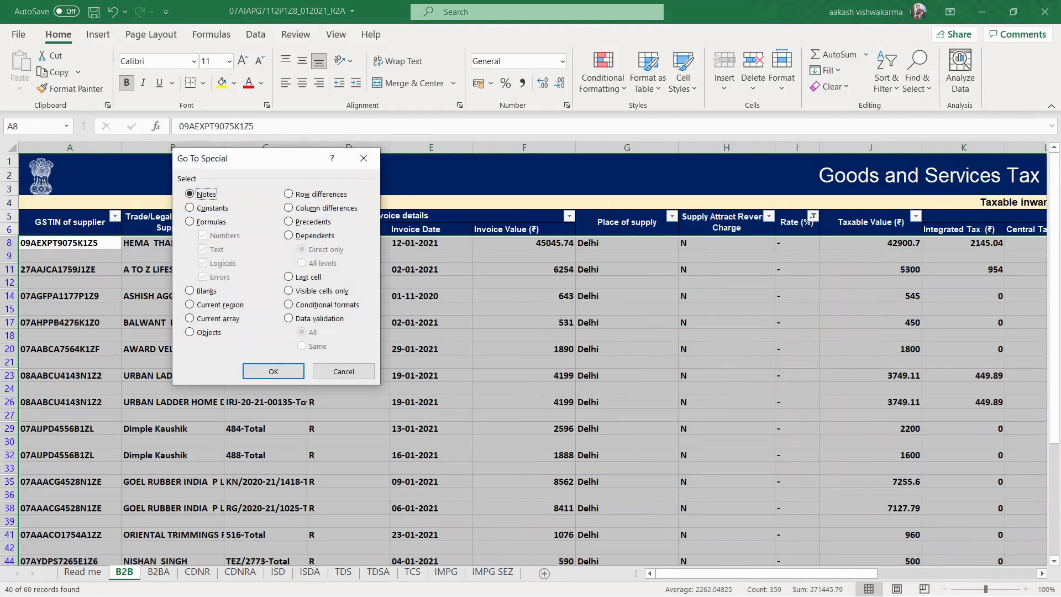
{"action": "key", "text": "alt+y"}
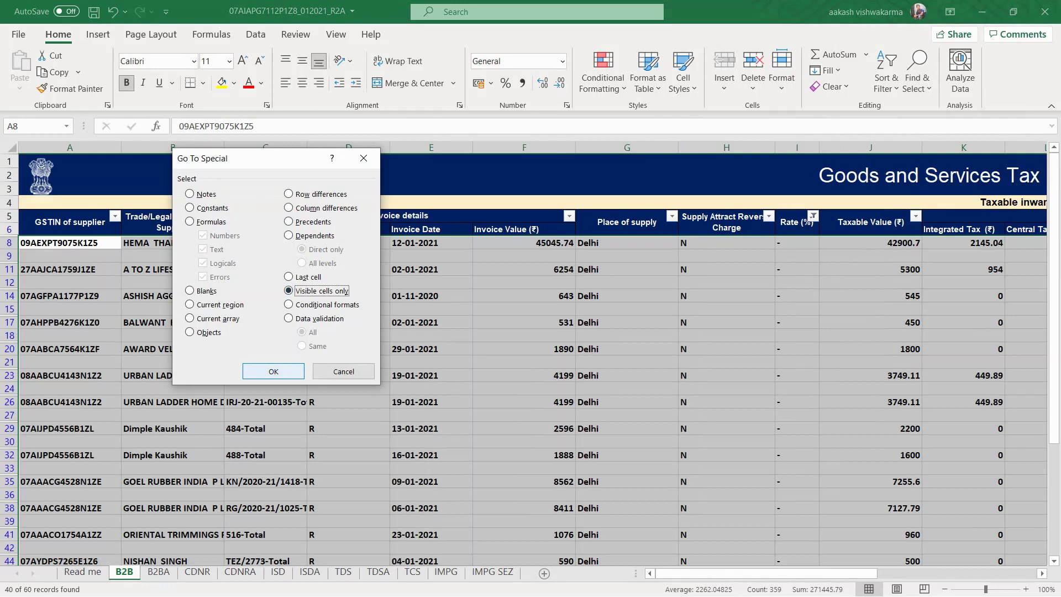
{"action": "key", "text": "Return"}
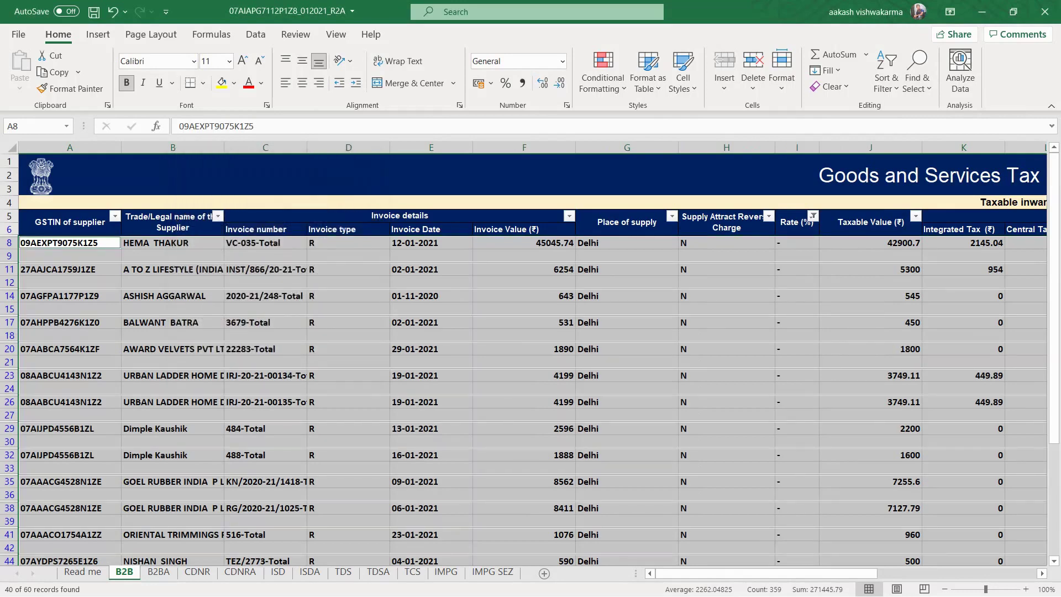
{"action": "key", "text": "shift+F10"}
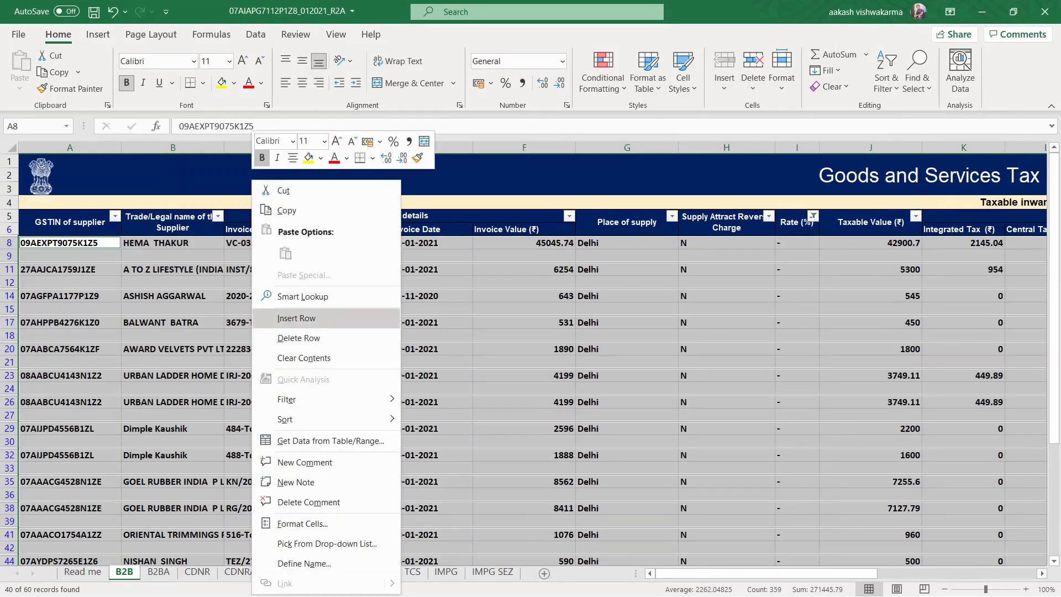
{"action": "key", "text": "Return"}
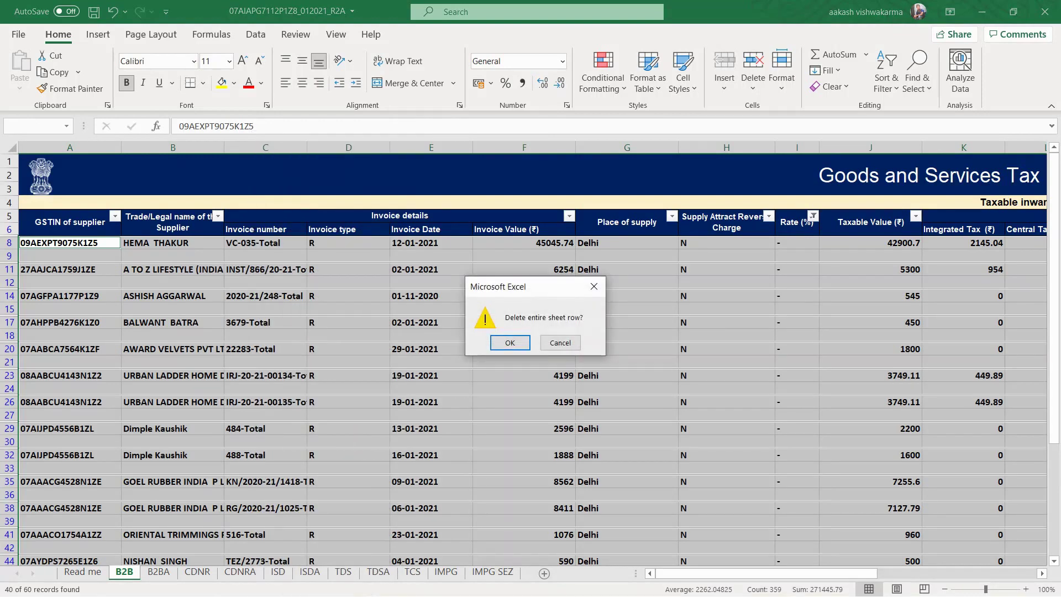
{"action": "key", "text": "Return"}
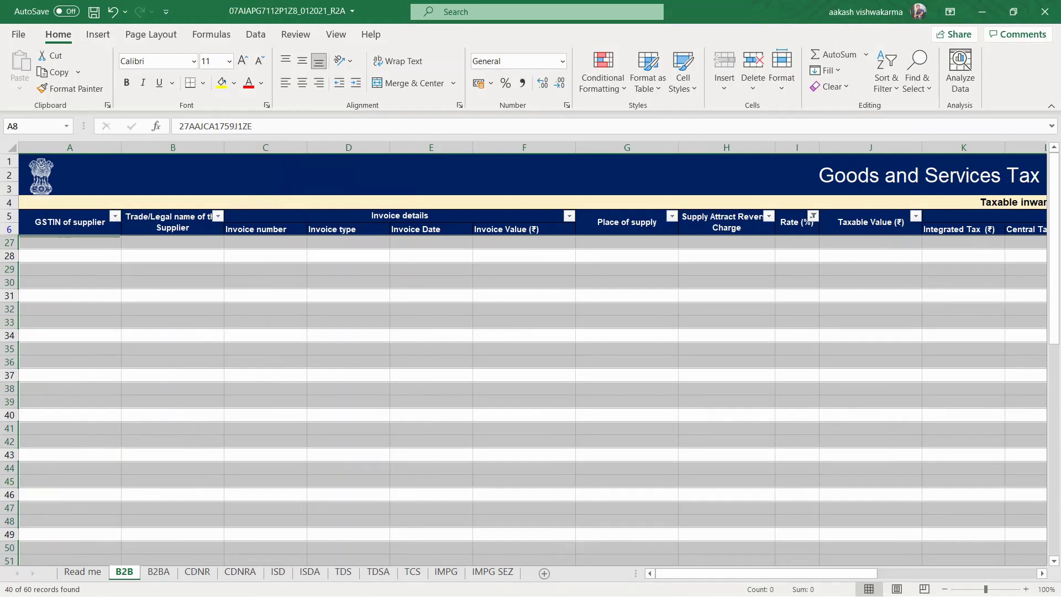
- Reset the Rate (%) filter to show all entries
{"action": "left_click", "coordinate": [813, 216]}
{"action": "left_click", "coordinate": [672, 378]}
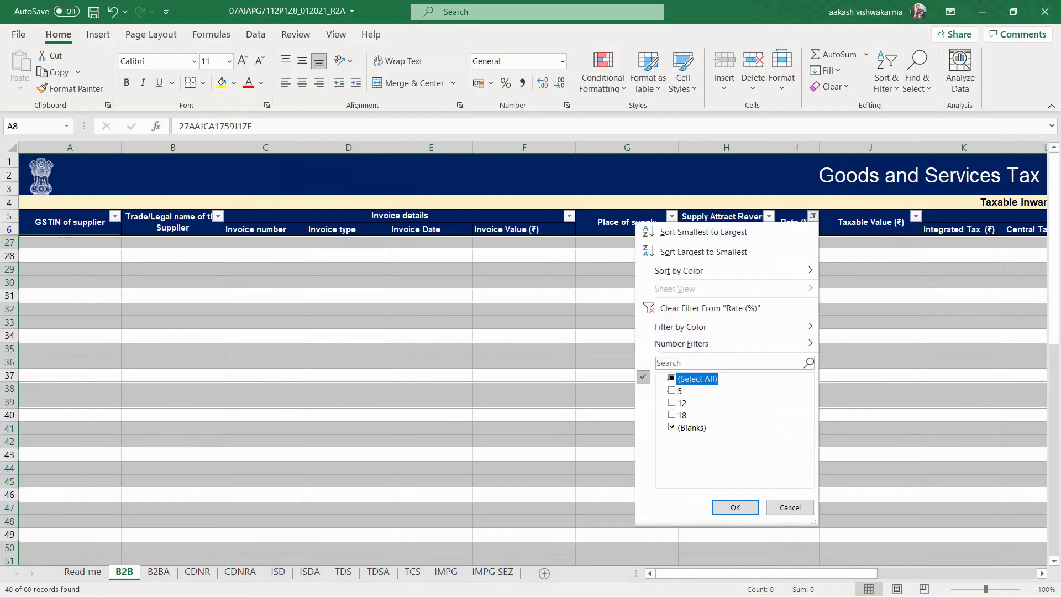
{"action": "left_click", "coordinate": [736, 508]}
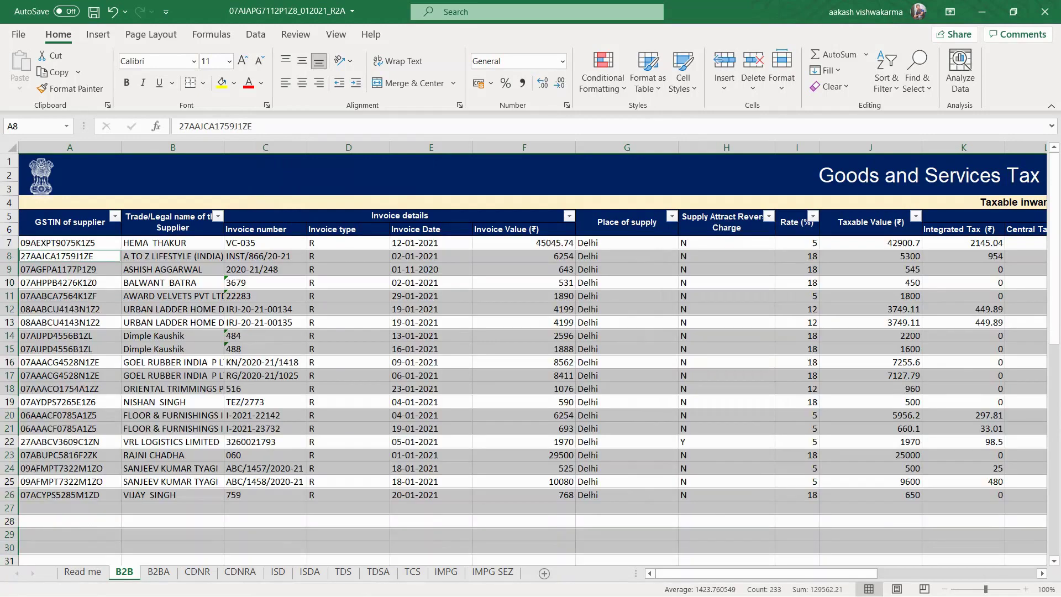
- Copy the cleaned B2B table with its headers, from A5 to R26
{"action": "left_click", "coordinate": [70, 222]}
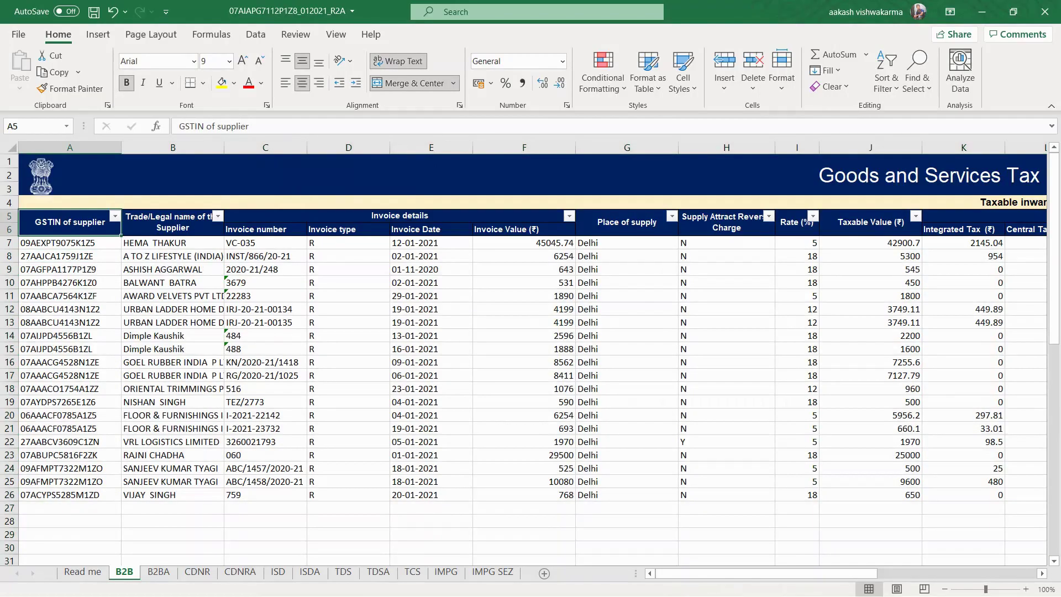
{"action": "key", "text": "ctrl+shift+Right"}
{"action": "key", "text": "ctrl+shift+Down"}
{"action": "key", "text": "ctrl+c"}
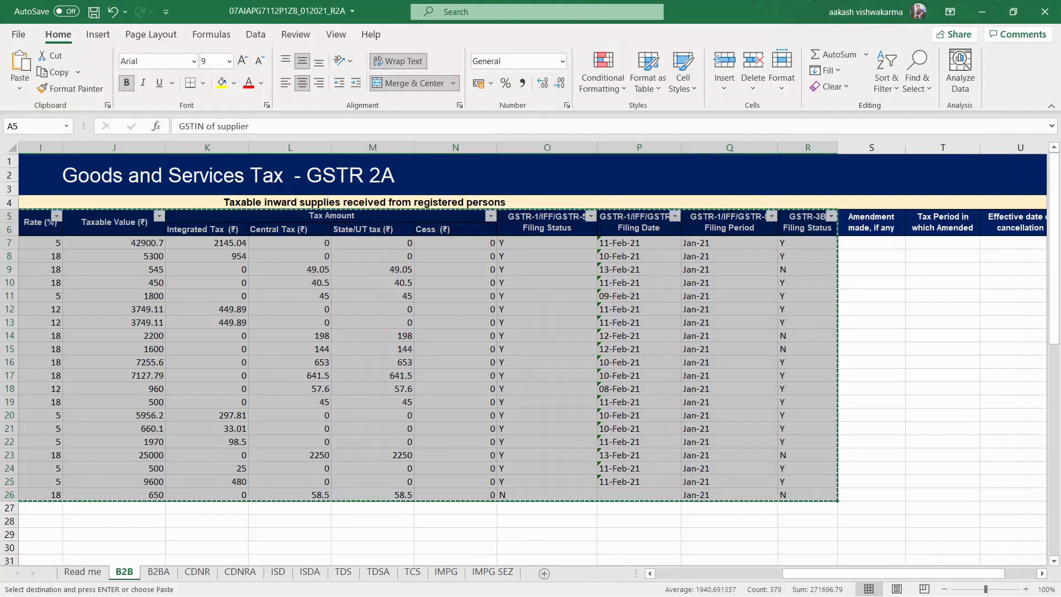
- Create a blank workbook and paste the copied invoice table starting at cell A1
{"action": "left_click", "coordinate": [19, 35]}
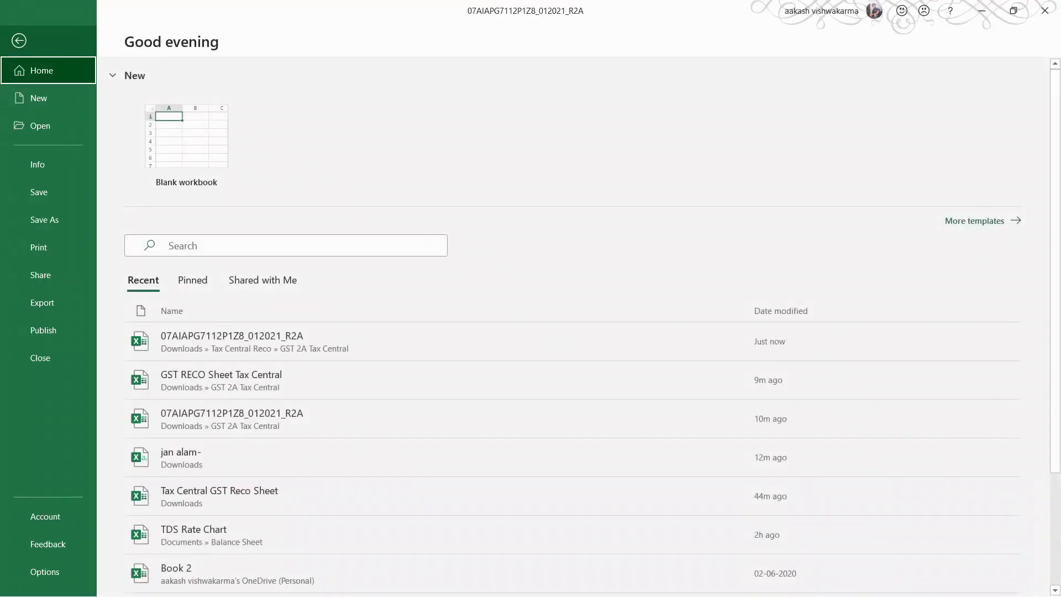
{"action": "left_click", "coordinate": [39, 98]}
{"action": "left_click", "coordinate": [207, 138]}
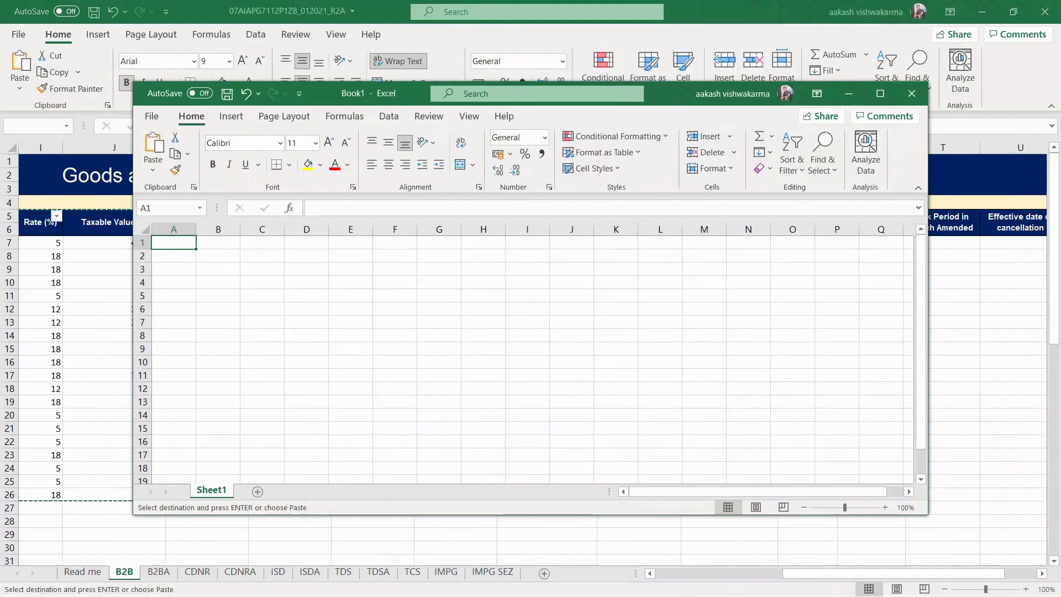
{"action": "left_click", "coordinate": [881, 94]}
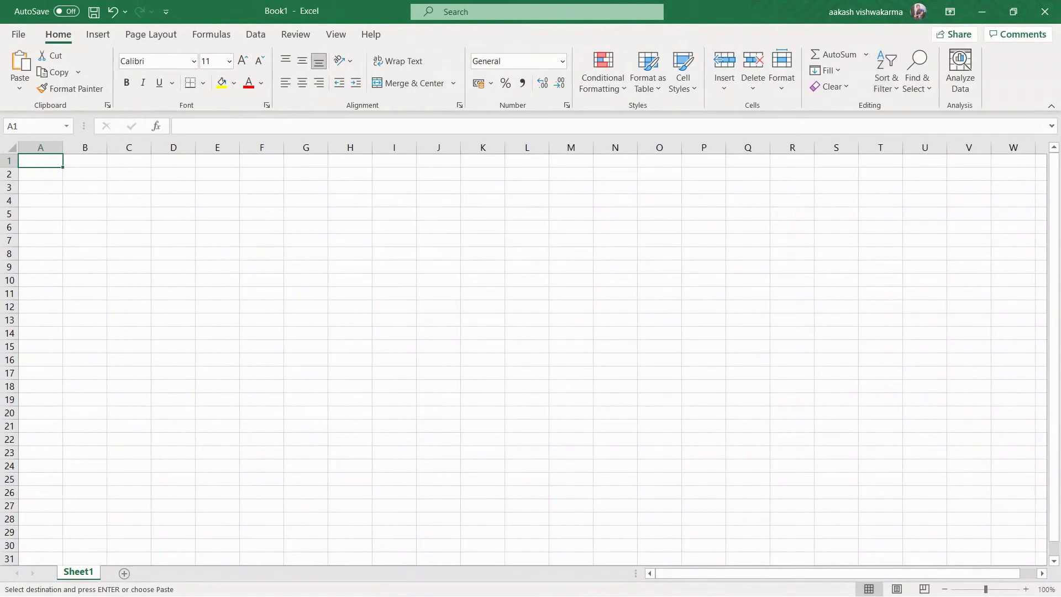
{"action": "key", "text": "ctrl+v"}
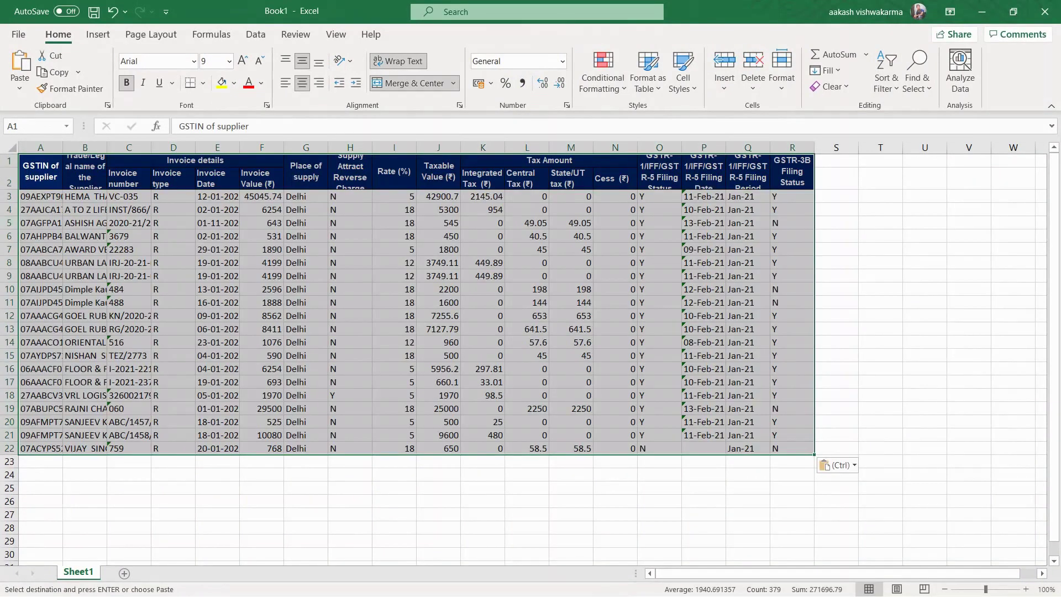
- Switch to the GST RECO Sheet Tax Central workbook and look through the invoice rows on the As per 2A sheet
{"action": "key", "text": "alt+Tab"}
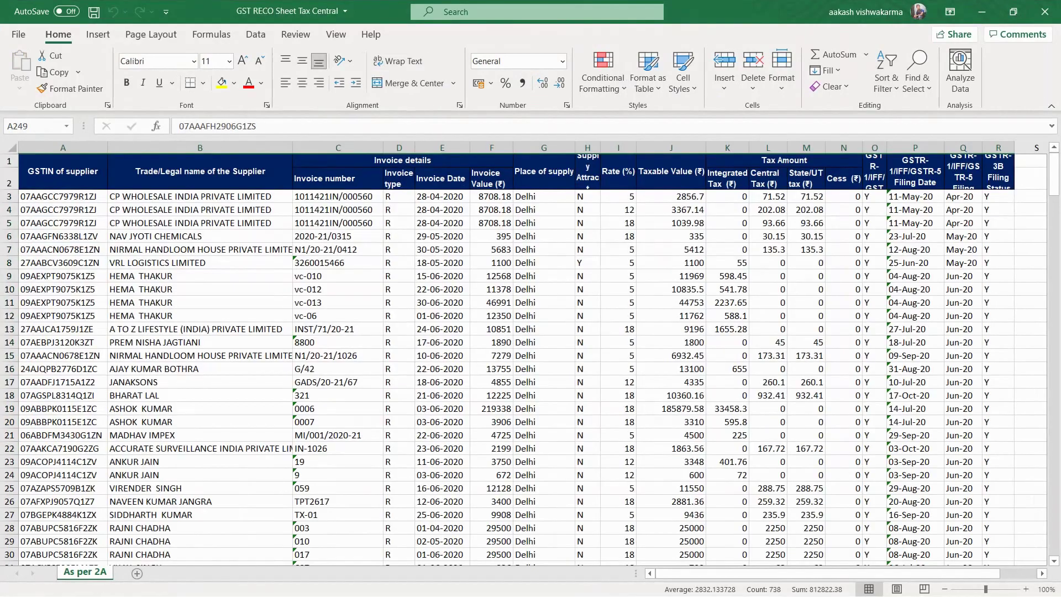
{"action": "scroll", "coordinate": [525, 360], "scroll_direction": "down", "scroll_amount": 16}
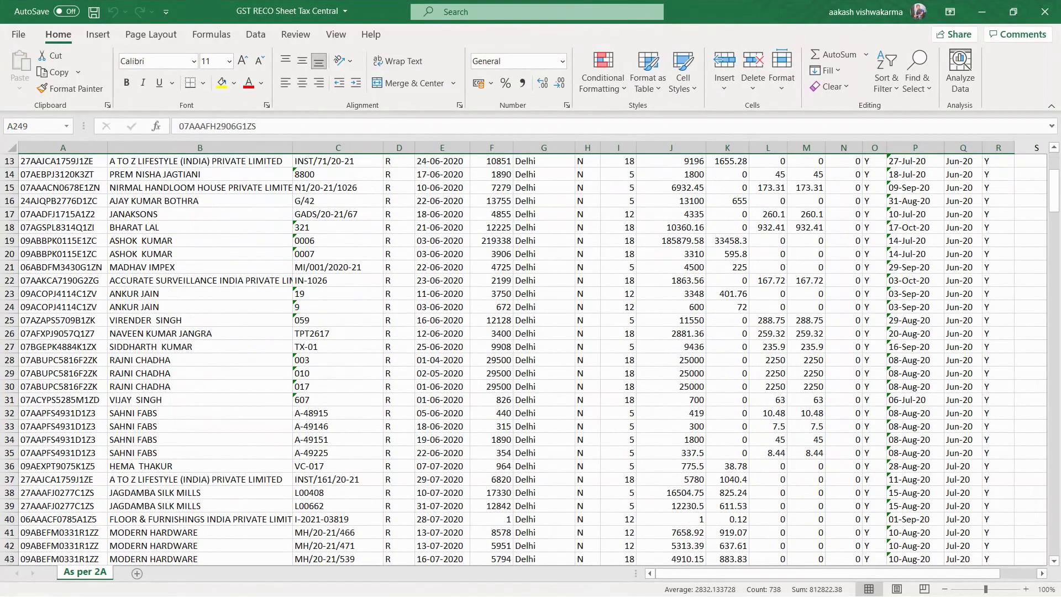
{"action": "scroll", "coordinate": [526, 359], "scroll_direction": "down", "scroll_amount": 20}
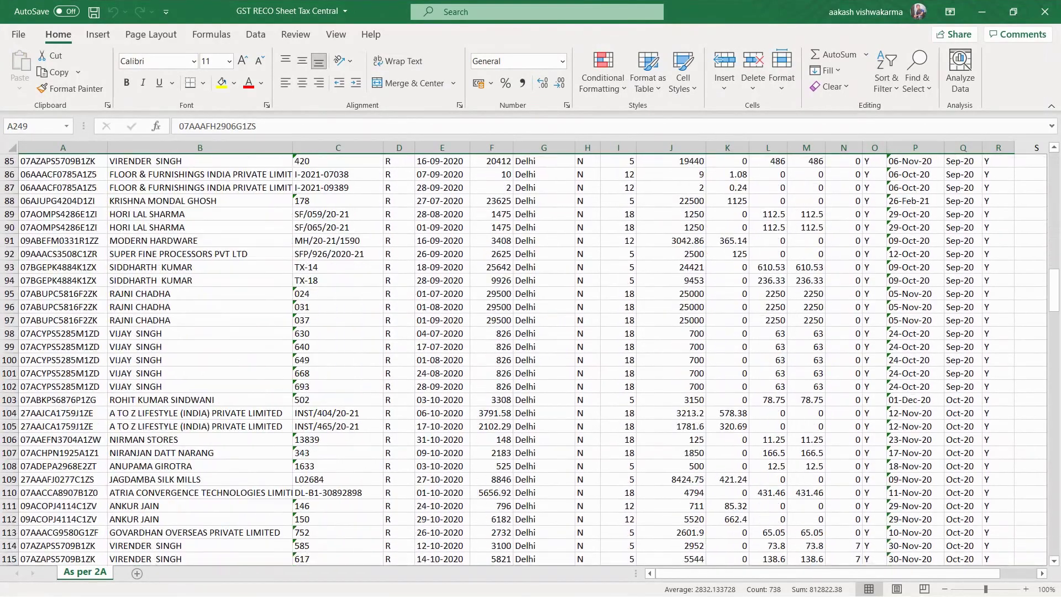
- Review the As per 2A invoice list through its last March 2021 entry, and return to the header rows
{"action": "scroll", "coordinate": [525, 359], "scroll_direction": "down", "scroll_amount": 20}
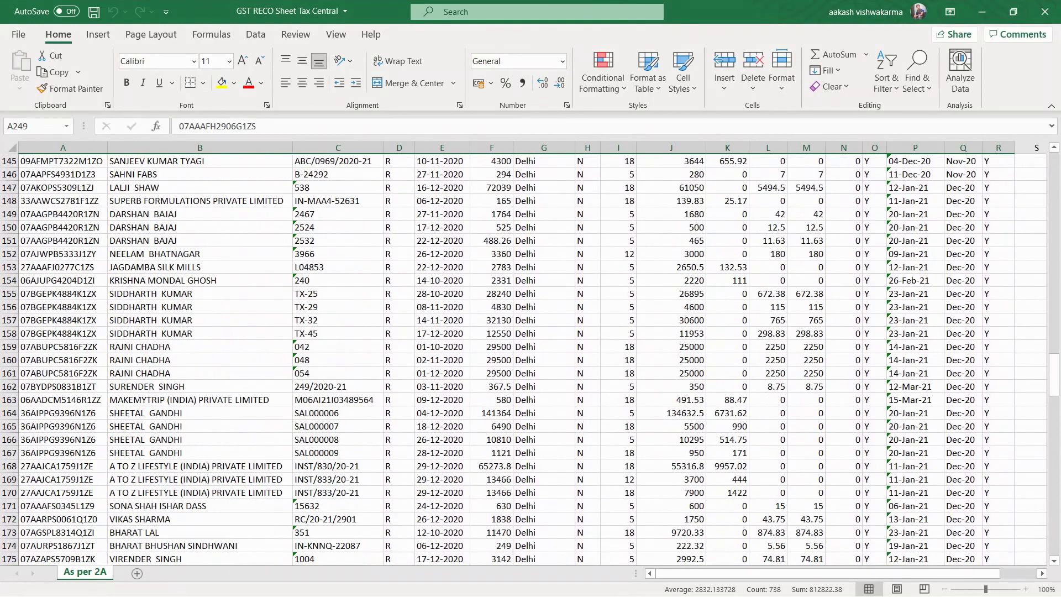
{"action": "scroll", "coordinate": [525, 360], "scroll_direction": "down", "scroll_amount": 20}
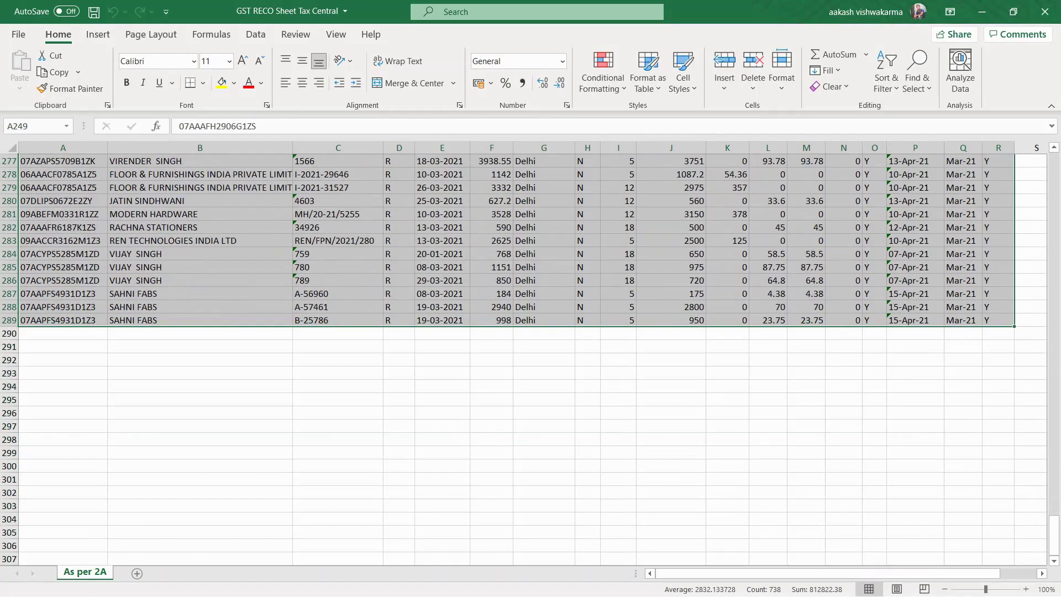
{"action": "left_click", "coordinate": [63, 333]}
{"action": "scroll", "coordinate": [525, 359], "scroll_direction": "up", "scroll_amount": 20}
{"action": "scroll", "coordinate": [525, 359], "scroll_direction": "up", "scroll_amount": 20}
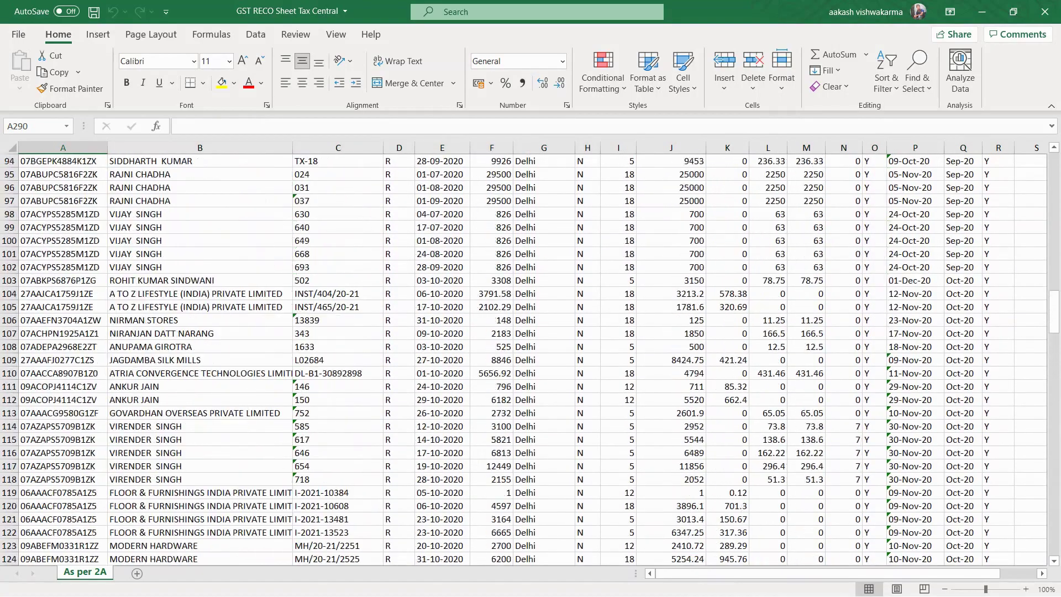
{"action": "scroll", "coordinate": [525, 360], "scroll_direction": "up", "scroll_amount": 20}
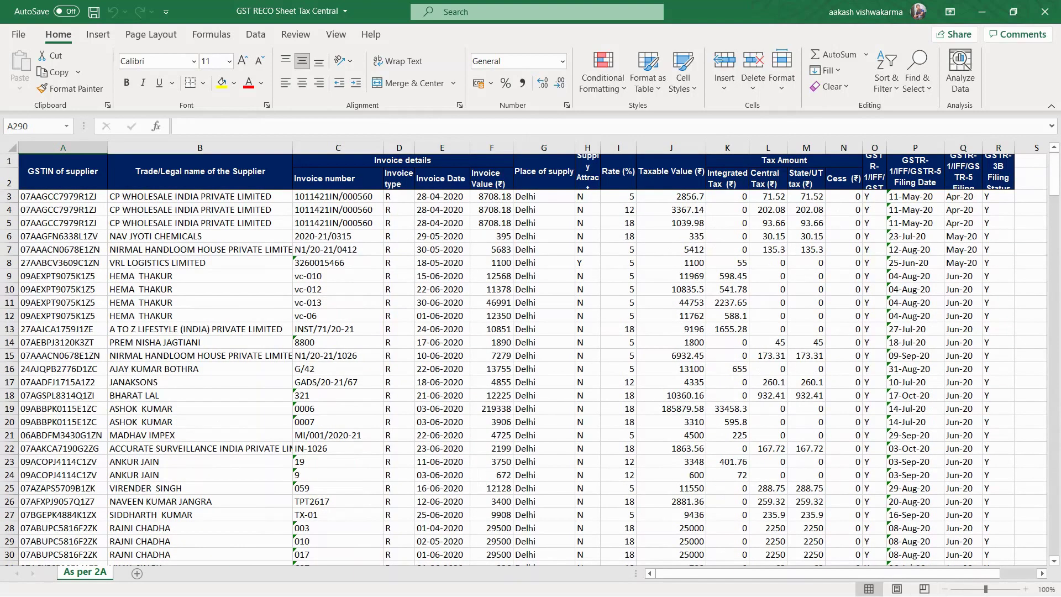
- Switch to Tally.ERP 9 and open the GSTR-3B report from the statutory GST reports
{"action": "key", "text": "alt+Tab"}
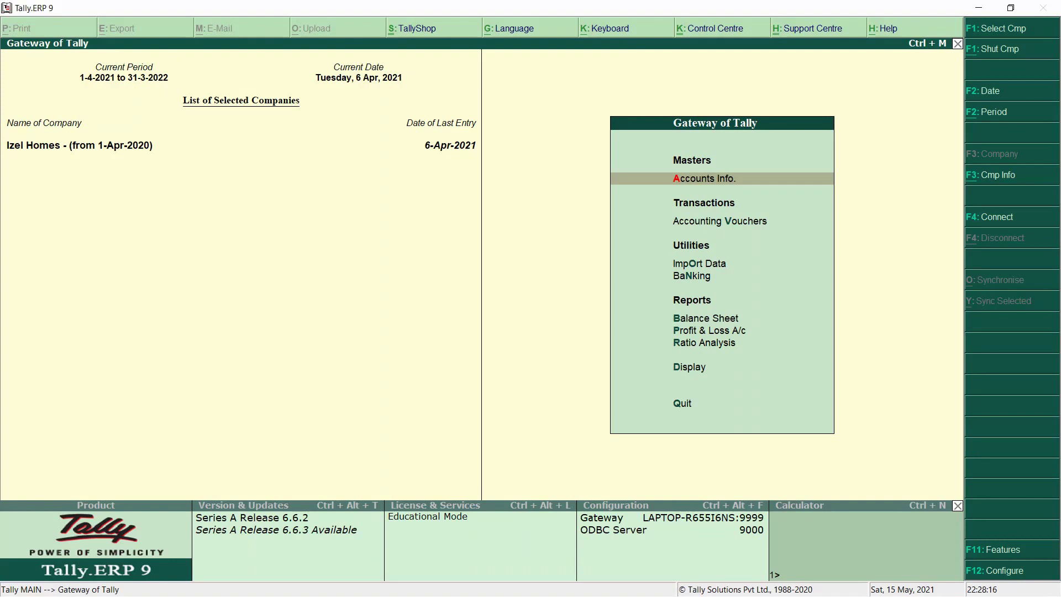
{"action": "key", "text": "d"}
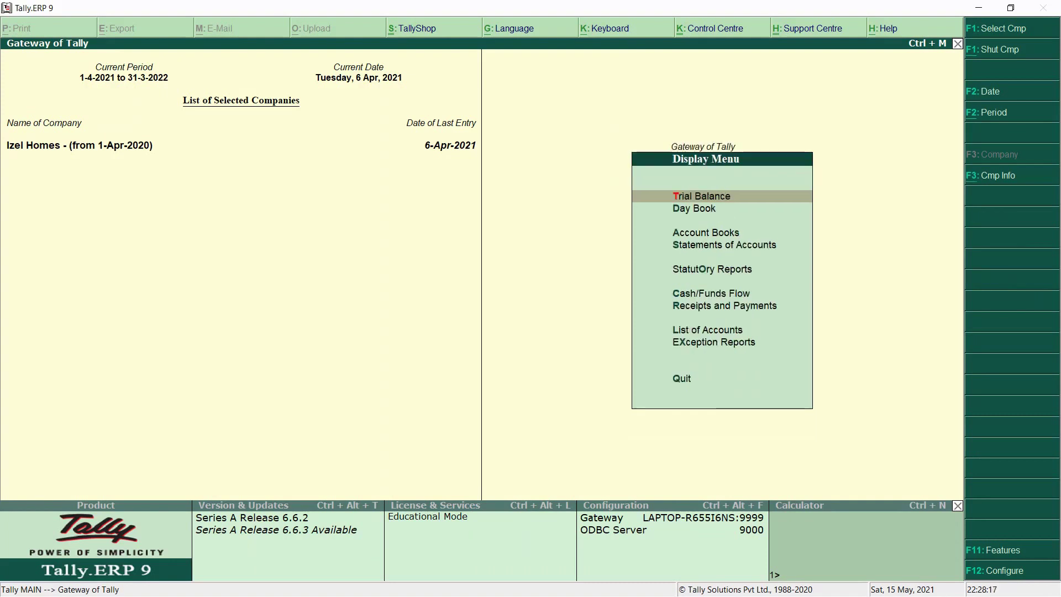
{"action": "key", "text": "u"}
{"action": "key", "text": "g"}
{"action": "key", "text": "Down"}
{"action": "key", "text": "Down"}
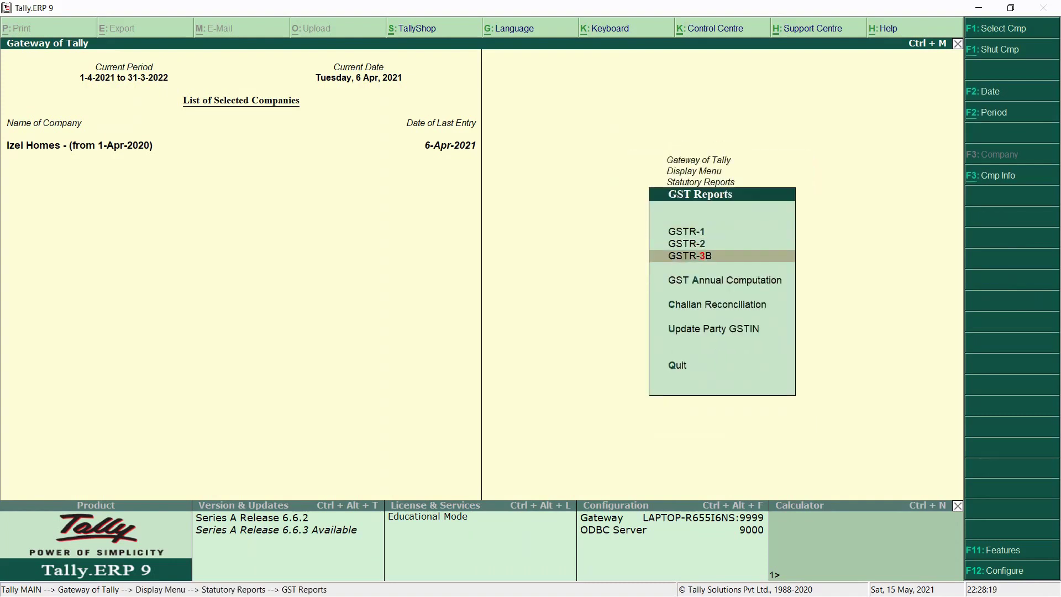
{"action": "key", "text": "Return"}
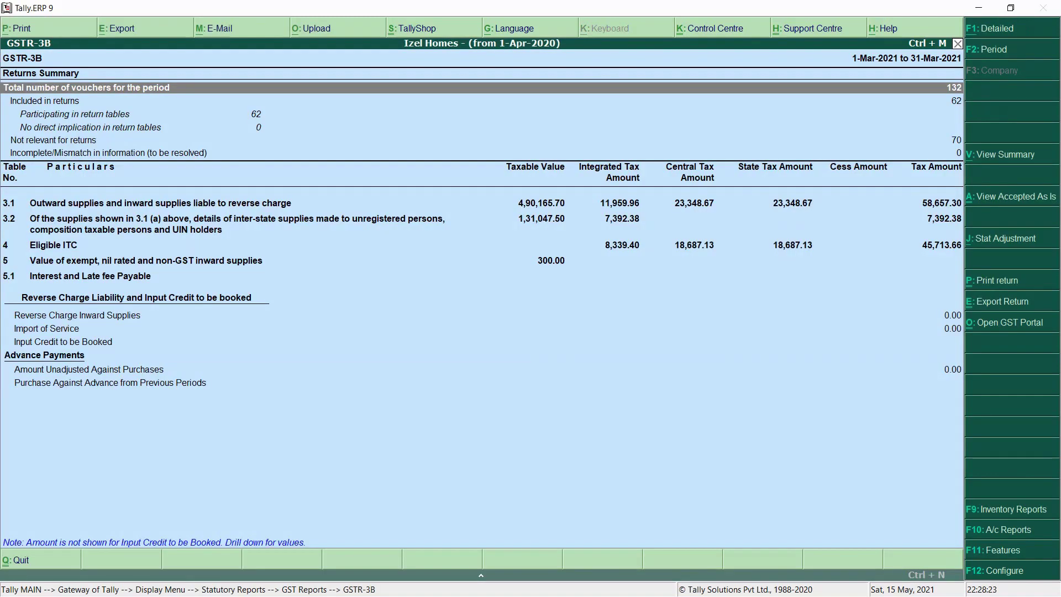
- Set the GSTR-3B report period to 1-Apr-2020 through 31-Mar-2021
{"action": "key", "text": "F2"}
{"action": "type", "text": "1-4-2020"}
{"action": "key", "text": "Return"}
{"action": "key", "text": "Return"}
- Expand Eligible ITC in the GSTR-3B report and open the voucher register for (5) All other ITC
{"action": "key", "text": "Down"}
{"action": "key", "text": "Down"}
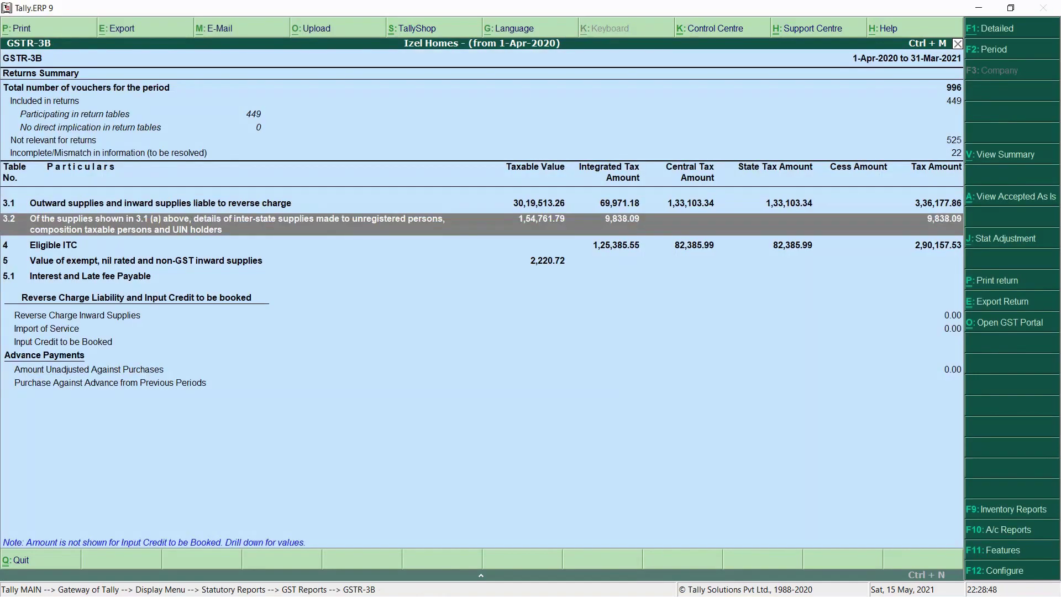
{"action": "key", "text": "Down"}
{"action": "key", "text": "shift+Return"}
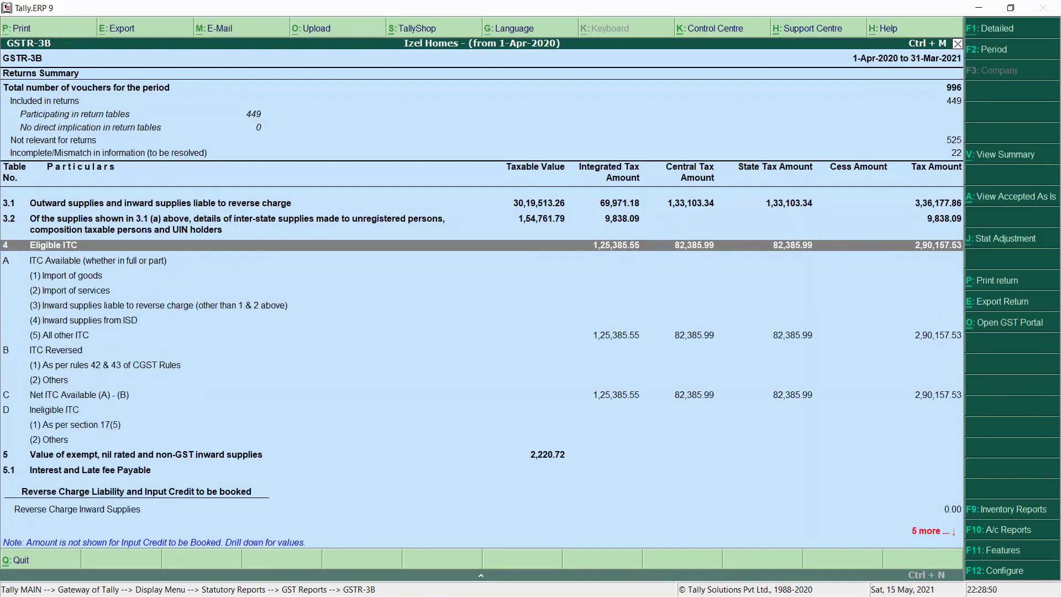
{"action": "key", "text": "Down"}
{"action": "key", "text": "Down"}
{"action": "key", "text": "Down"}
{"action": "key", "text": "Down"}
{"action": "key", "text": "Down"}
{"action": "key", "text": "Down"}
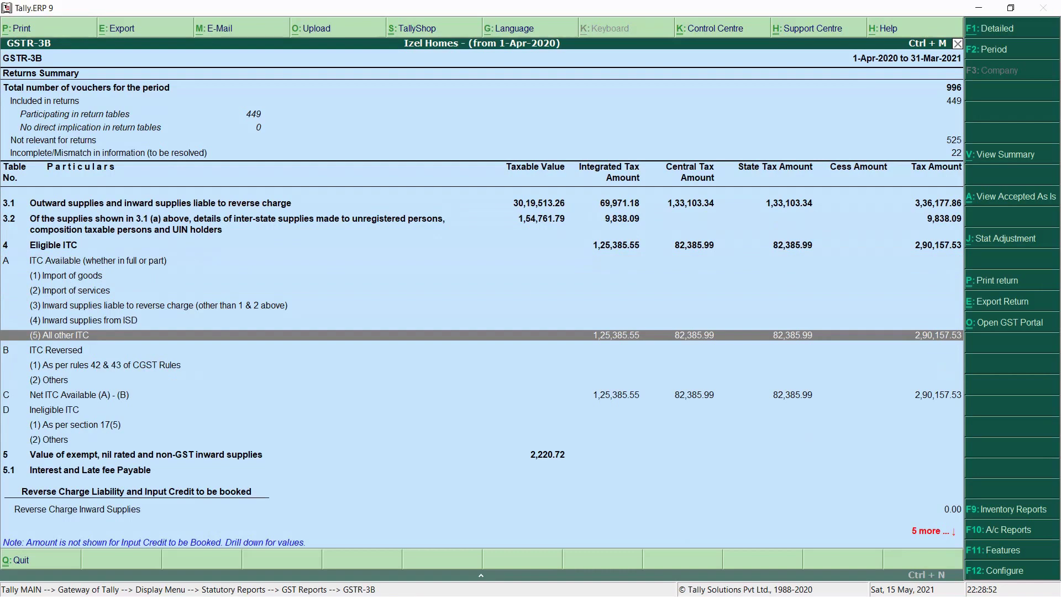
{"action": "key", "text": "Return"}
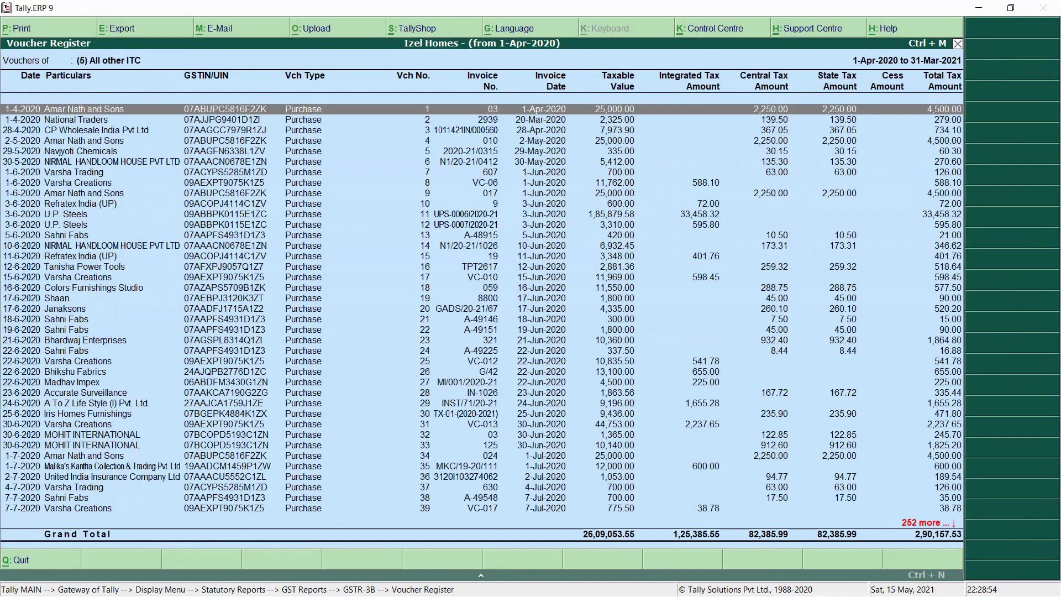
- Export the voucher register in Excel format as Tally GST Data to the Tax Central Reco folder in Downloads
{"action": "key", "text": "alt+e"}
{"action": "key", "text": "Return"}
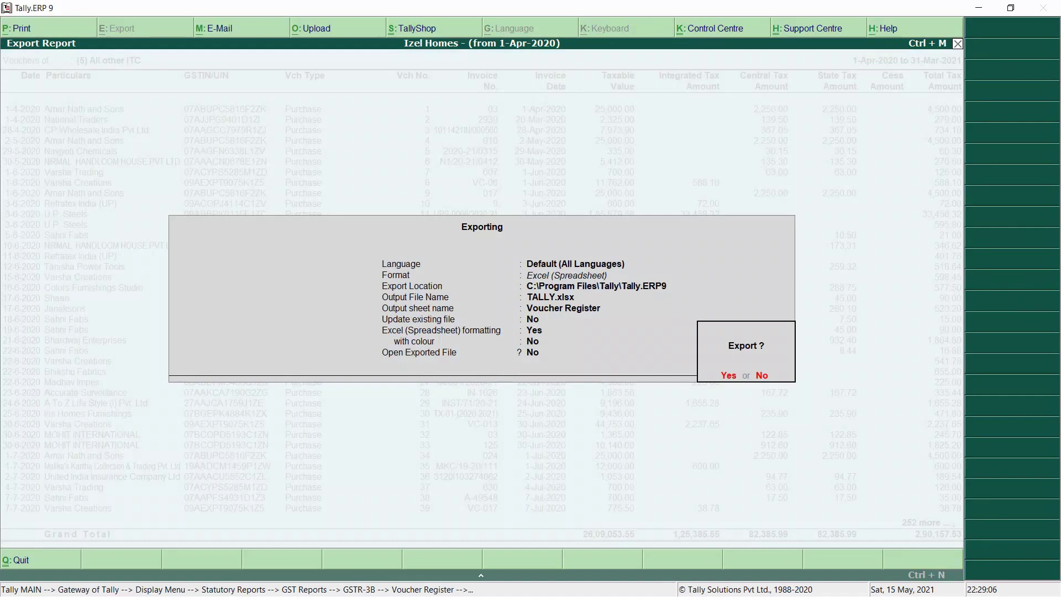
{"action": "key", "text": "n"}
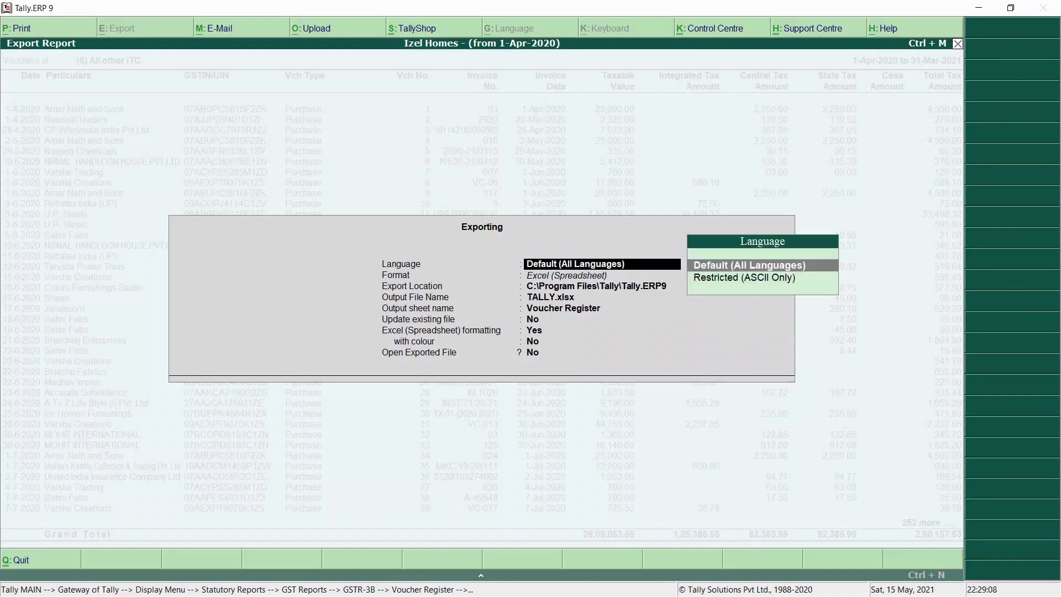
{"action": "key", "text": "Return"}
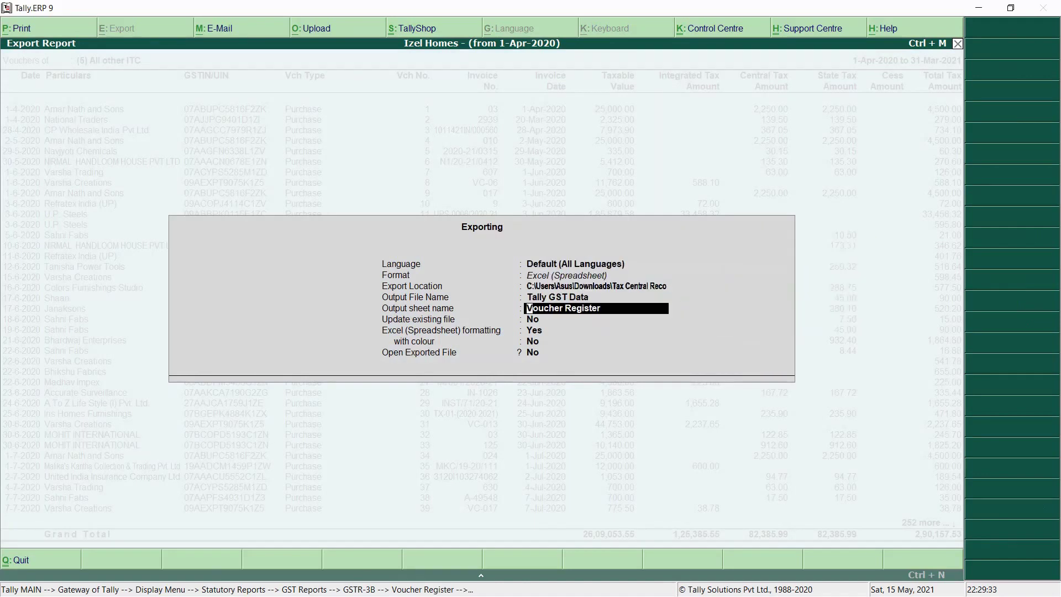
{"action": "key", "text": "Return"}
{"action": "key", "text": "Return"}
{"action": "key", "text": "Return"}
{"action": "key", "text": "Return"}
{"action": "key", "text": "Return"}
{"action": "key", "text": "Return"}
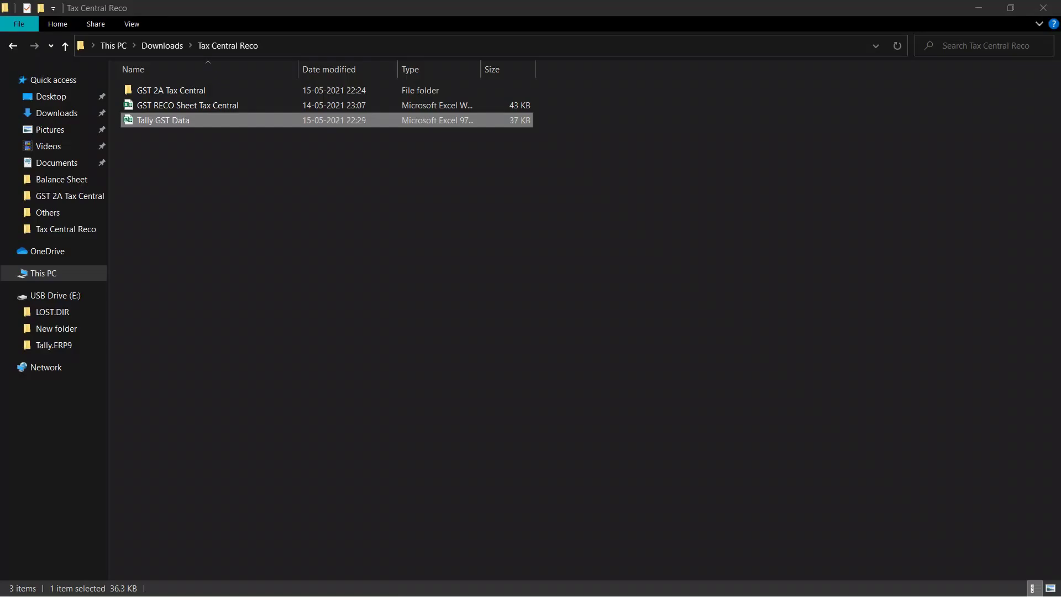
- Switch to the exported Tally GST Data workbook in Excel and check the Voucher Register layout
{"action": "key", "text": "alt+Tab"}
{"action": "scroll", "coordinate": [530, 359], "scroll_direction": "down", "scroll_amount": 6}
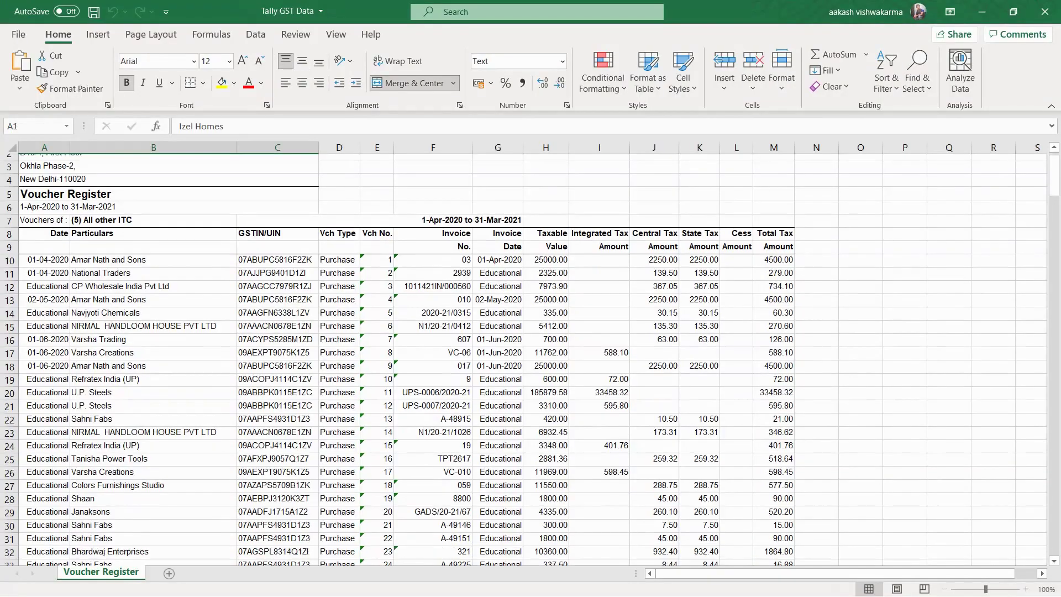
{"action": "scroll", "coordinate": [530, 359], "scroll_direction": "up", "scroll_amount": 5}
{"action": "scroll", "coordinate": [531, 359], "scroll_direction": "up", "scroll_amount": 1}
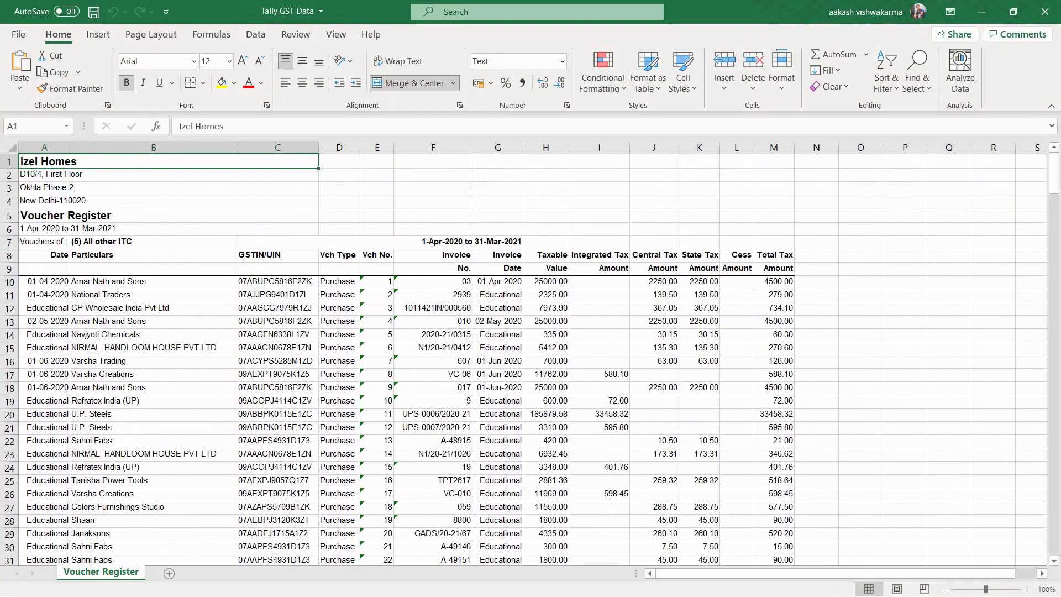
- Copy the voucher table with its headers from the Voucher Register sheet, from A8 to M300
{"action": "left_click", "coordinate": [44, 255]}
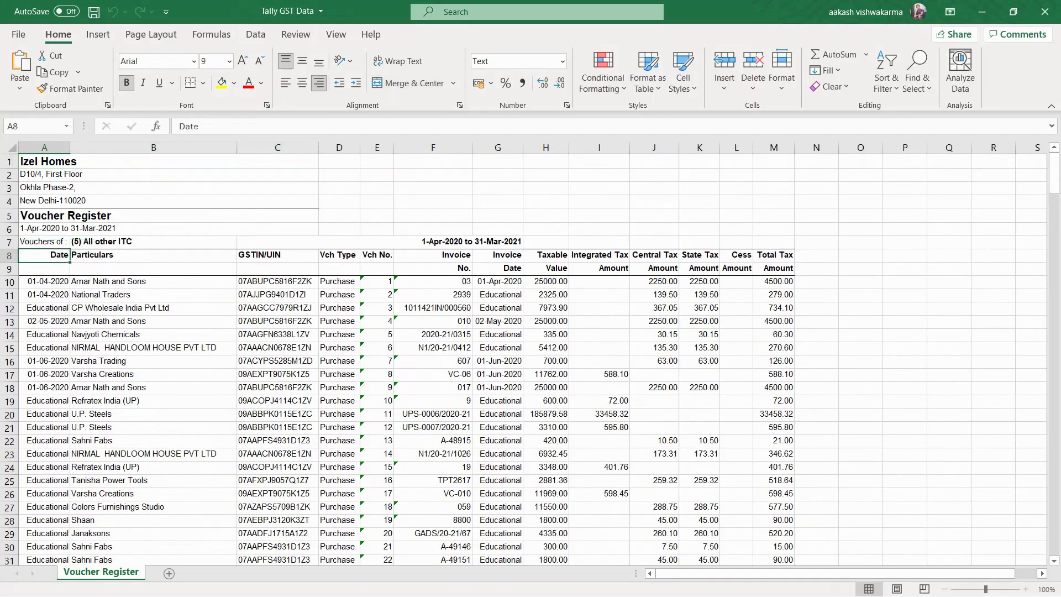
{"action": "key", "text": "shift+Right"}
{"action": "key", "text": "shift+Right"}
{"action": "key", "text": "shift+Right"}
{"action": "key", "text": "shift+Right"}
{"action": "key", "text": "shift+Right"}
{"action": "key", "text": "shift+Right"}
{"action": "key", "text": "shift+Right"}
{"action": "key", "text": "shift+Right"}
{"action": "key", "text": "shift+Right"}
{"action": "key", "text": "shift+Right"}
{"action": "key", "text": "shift+Right"}
{"action": "key", "text": "shift+Right"}
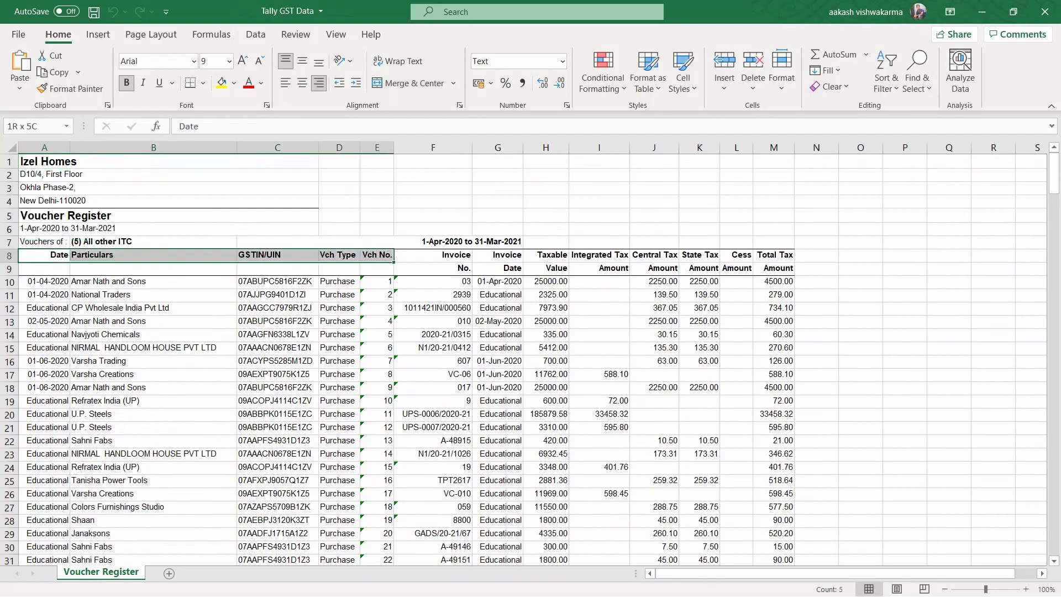
{"action": "key", "text": "ctrl+shift+Down"}
{"action": "key", "text": "ctrl+shift+Down"}
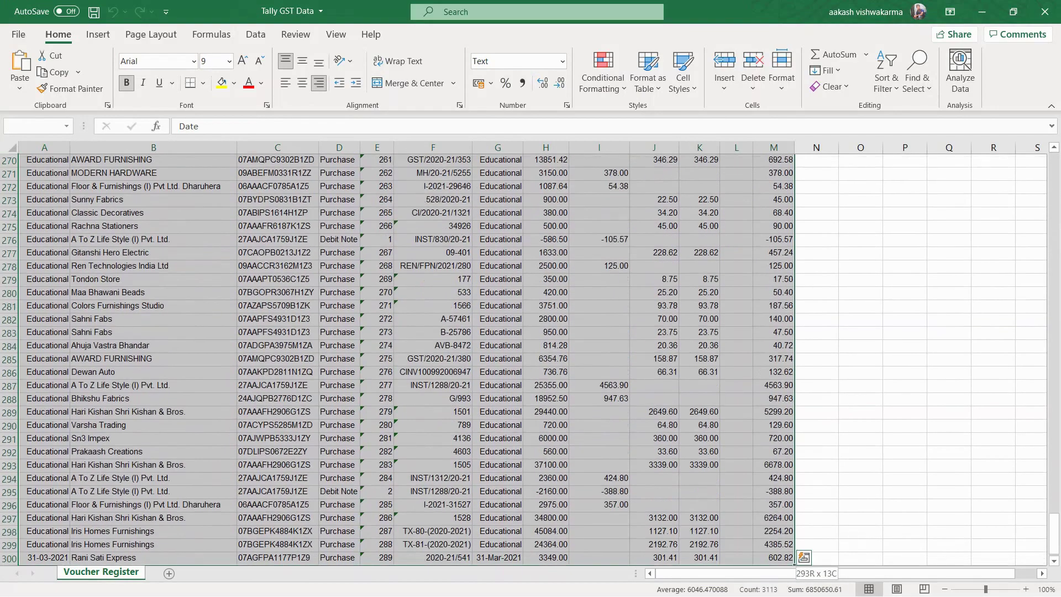
{"action": "key", "text": "ctrl+c"}
- Add a new sheet to the GST RECO Sheet Tax Central workbook and paste the copied voucher table at A1
{"action": "key", "text": "alt+Tab"}
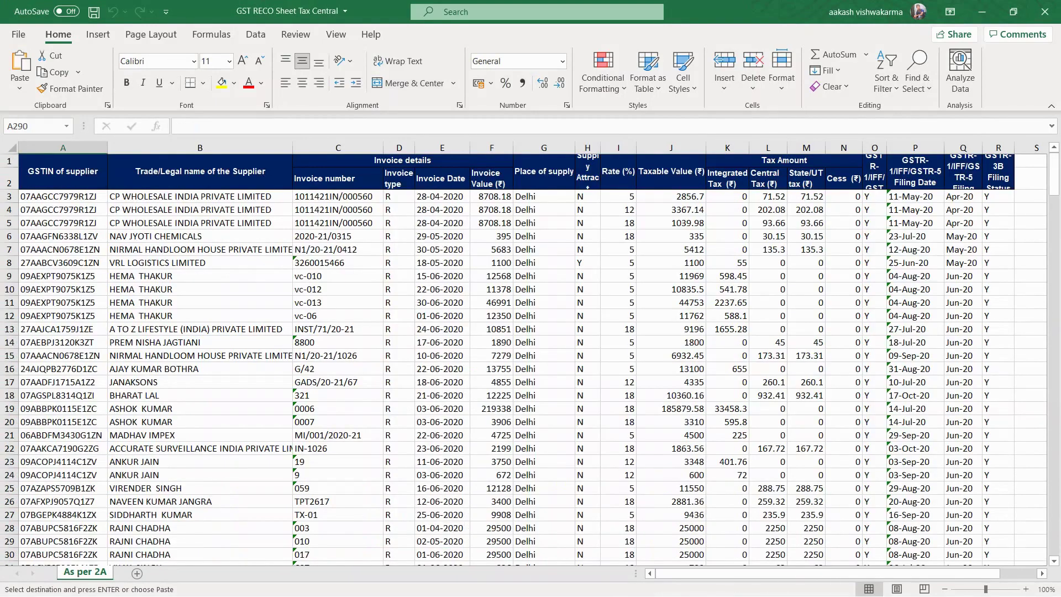
{"action": "left_click", "coordinate": [137, 573]}
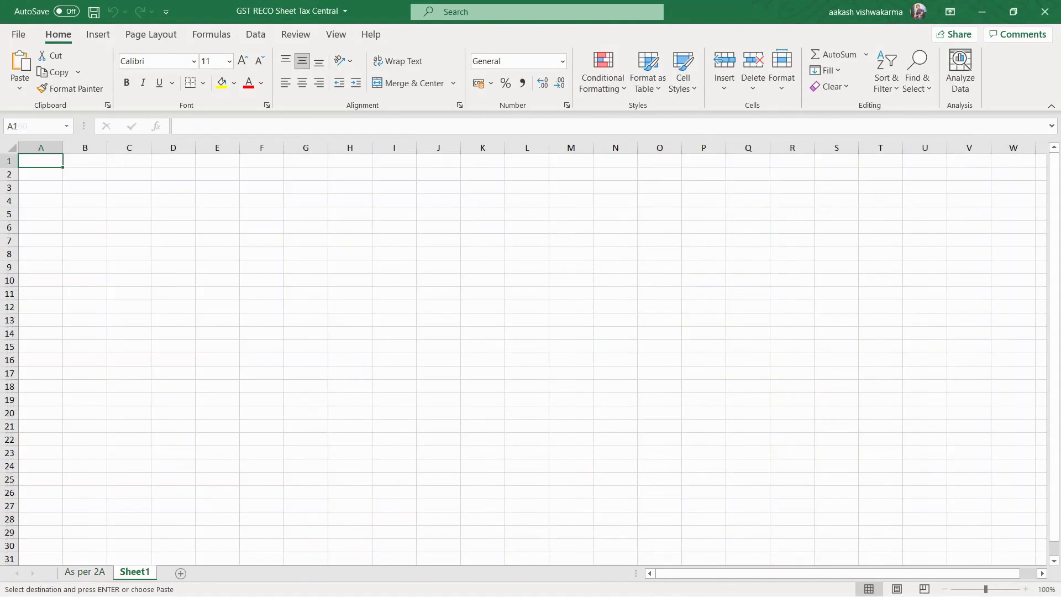
{"action": "key", "text": "ctrl+v"}
- Rename the new sheet As per Tally and fit the Central Tax Amount column to its contents
{"action": "double_click", "coordinate": [135, 572]}
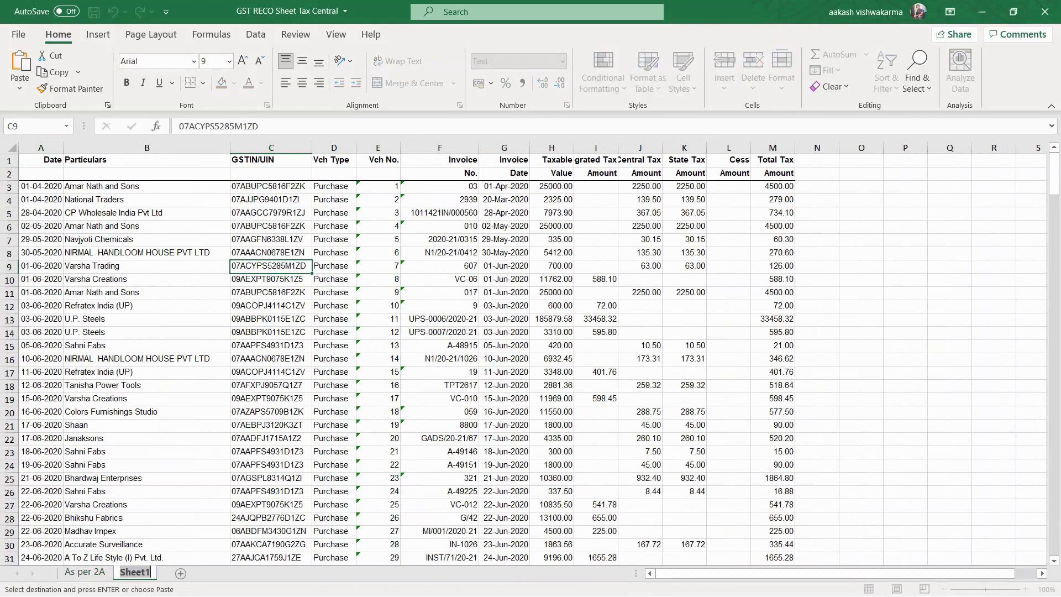
{"action": "type", "text": "As per Tally"}
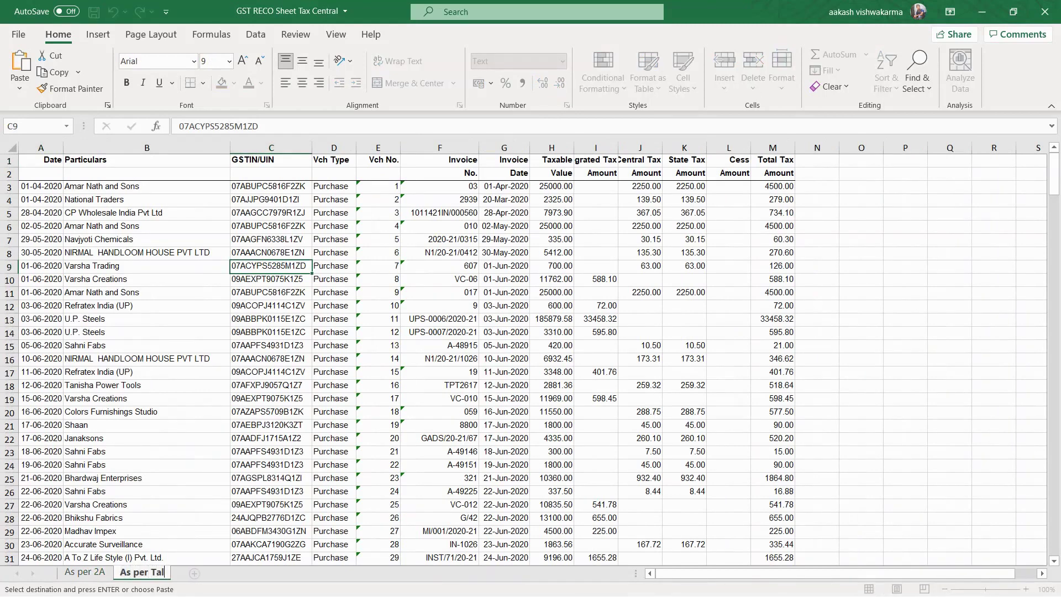
{"action": "key", "text": "Return"}
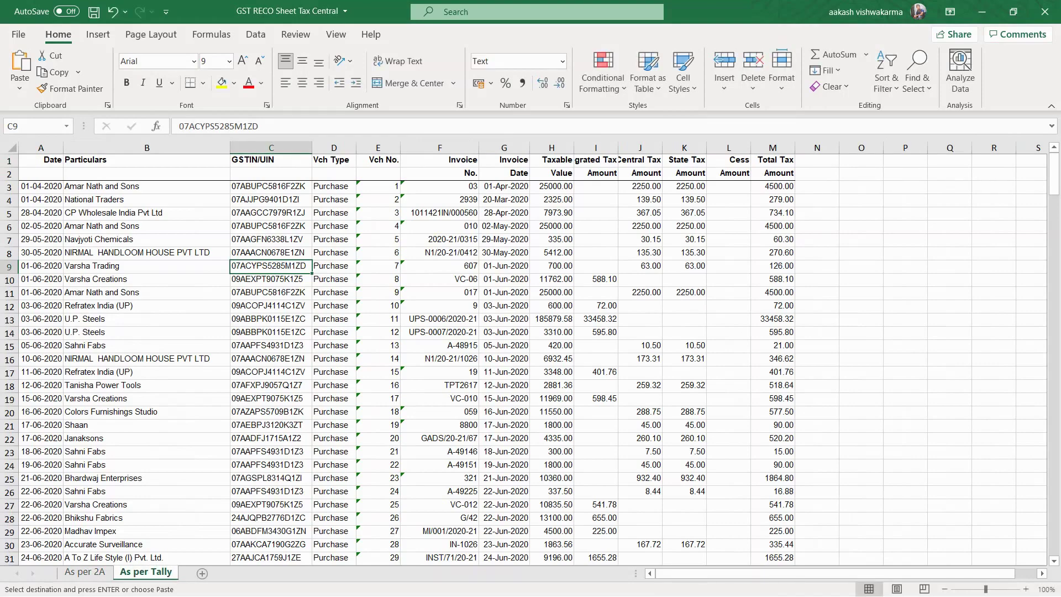
{"action": "double_click", "coordinate": [662, 148]}
- Compare the column layouts of the As per 2A and As per Tally sheets
{"action": "left_click", "coordinate": [85, 572]}
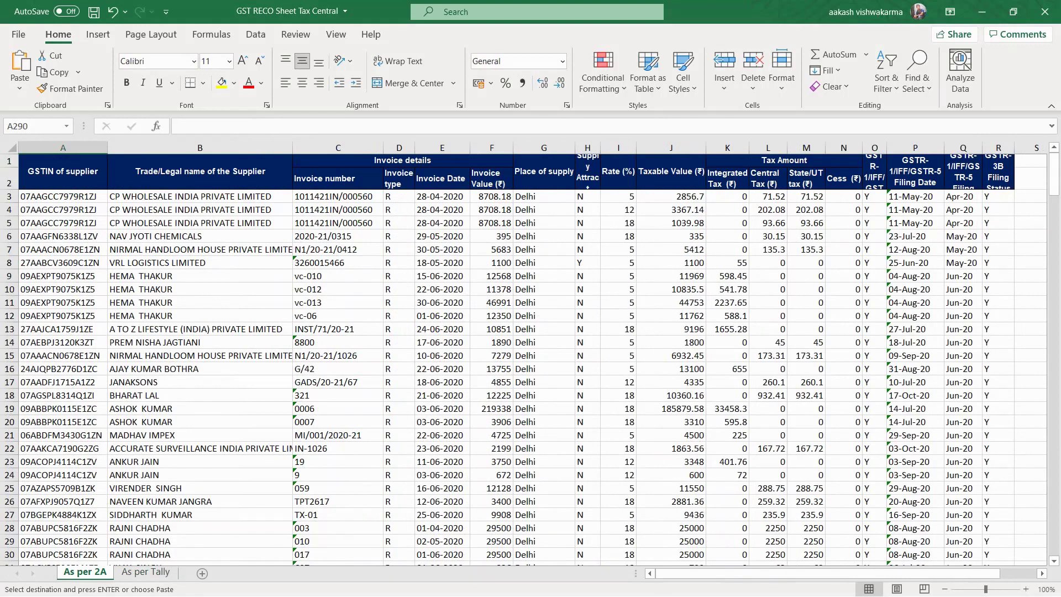
{"action": "left_click", "coordinate": [146, 572]}
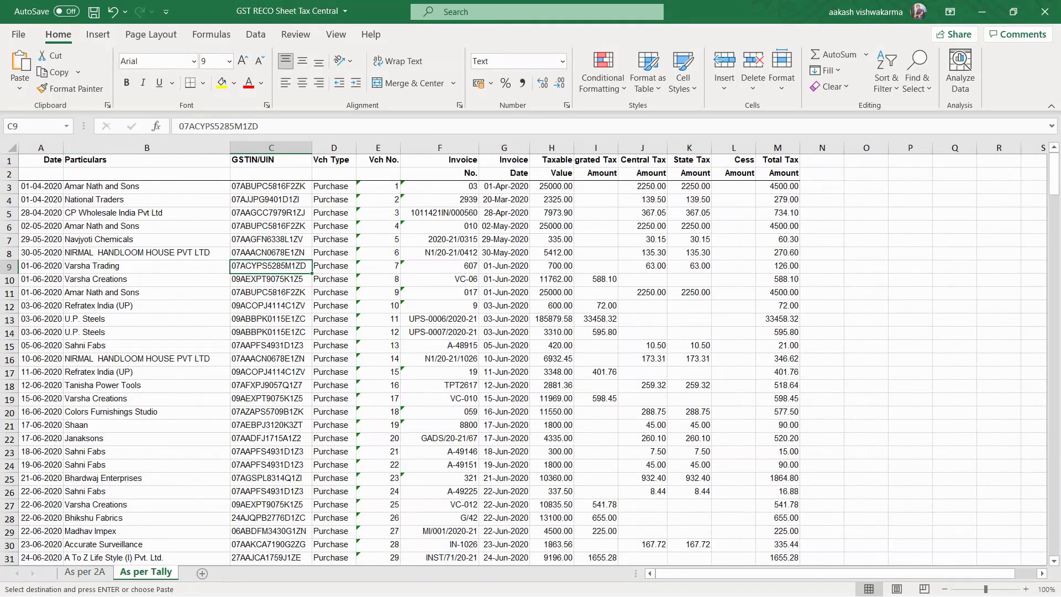
{"action": "left_click", "coordinate": [85, 572]}
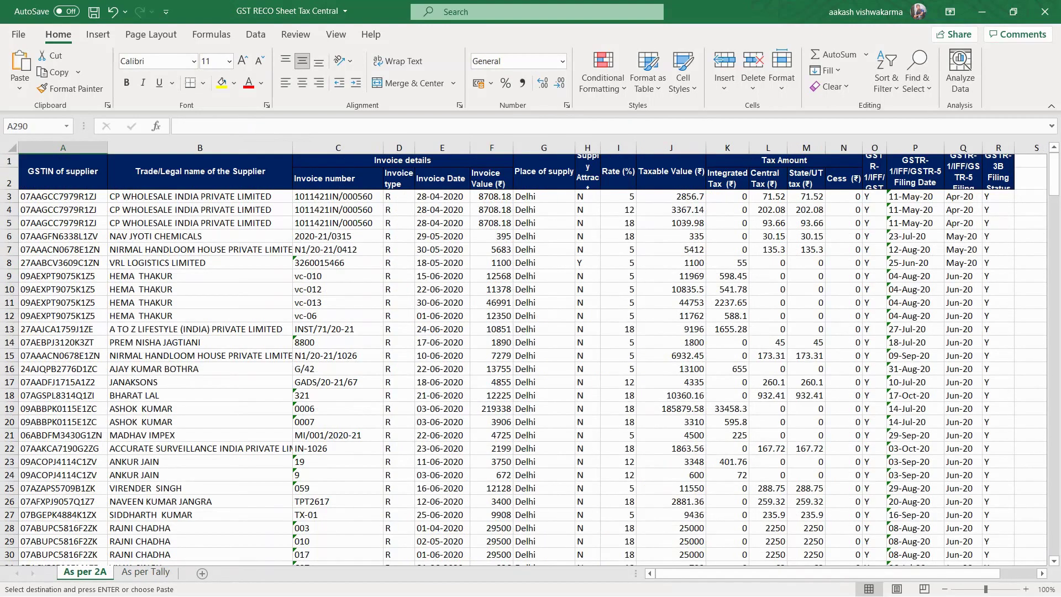
{"action": "left_click", "coordinate": [145, 572]}
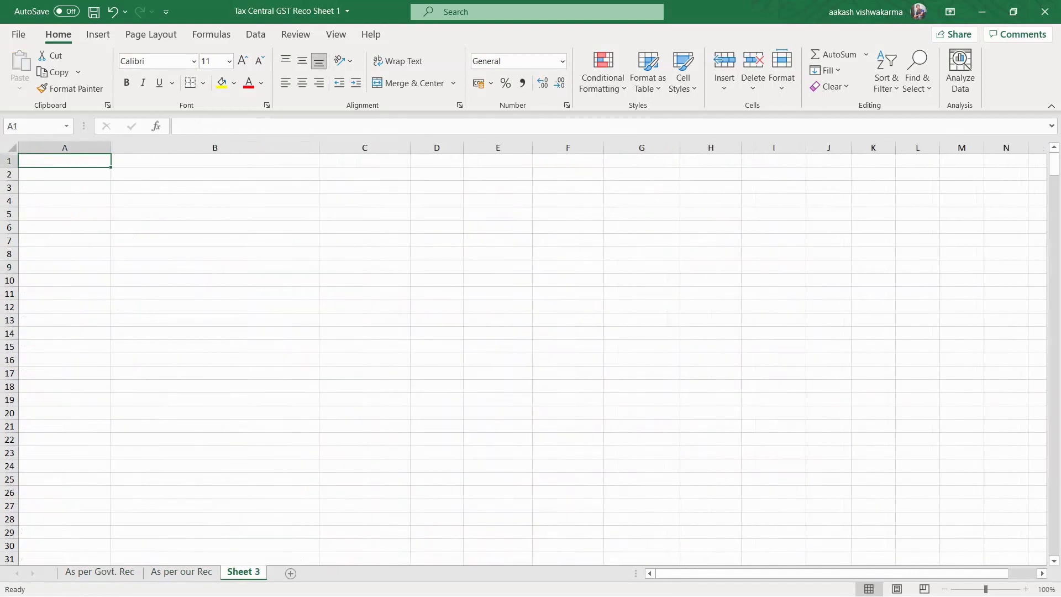
- Fill Sheet 3's header row A1 to J1 with the common columns, from GSTIN of supplier through State/UT tax (₹) and Remarks
{"action": "key", "text": "ctrl+z"}
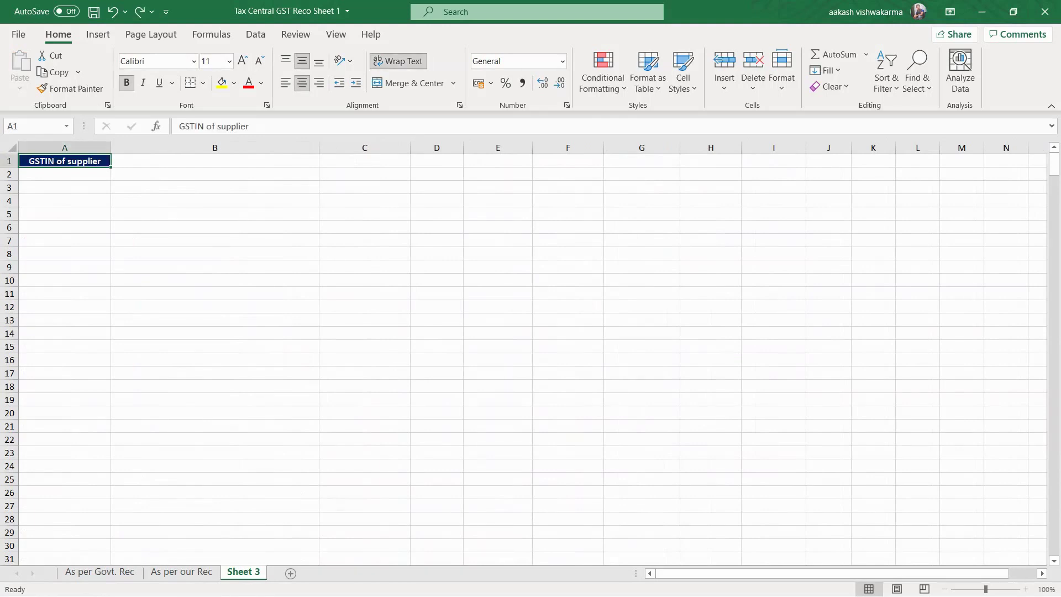
{"action": "key", "text": "ctrl+z"}
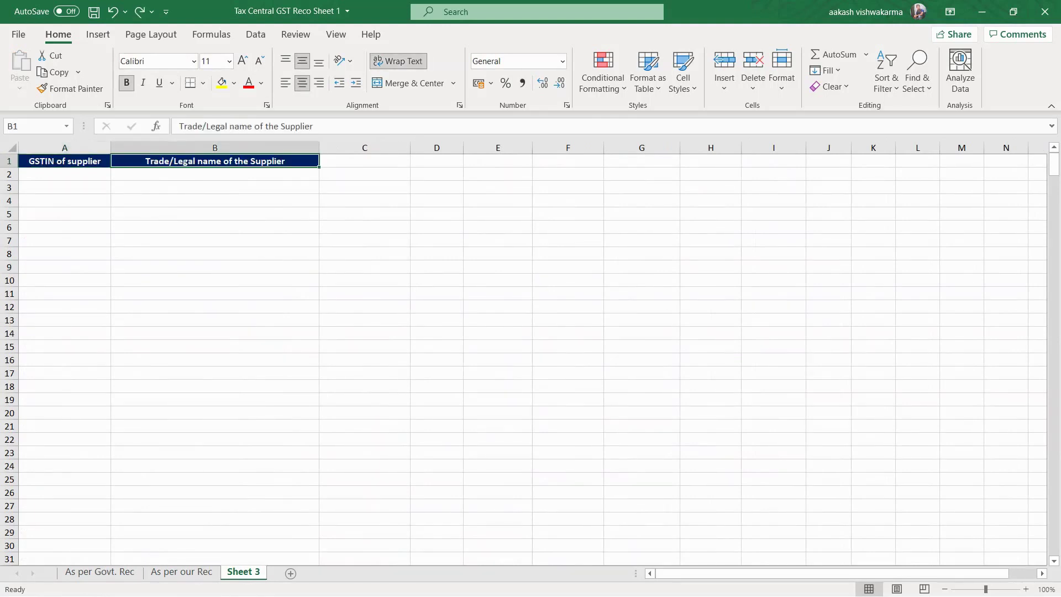
{"action": "key", "text": "ctrl+z"}
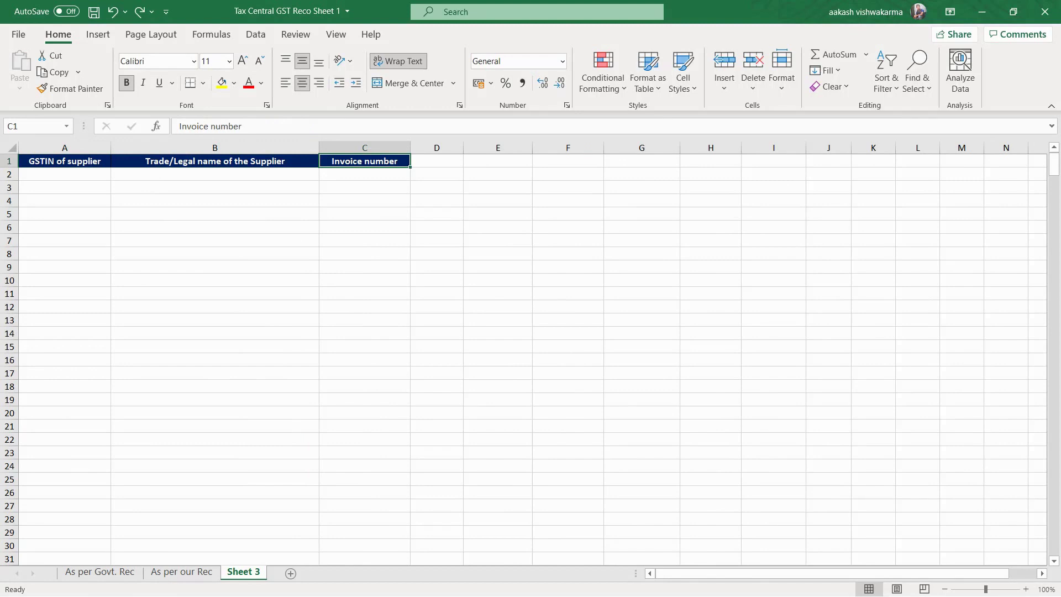
{"action": "key", "text": "ctrl+z"}
{"action": "key", "text": "ctrl+z"}
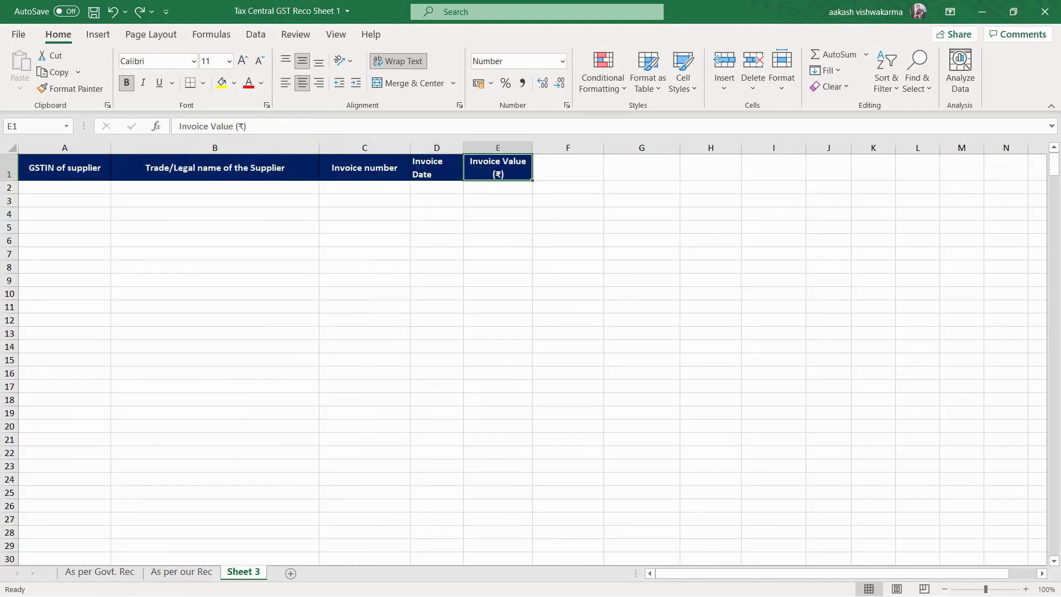
{"action": "key", "text": "ctrl+z"}
{"action": "key", "text": "ctrl+z"}
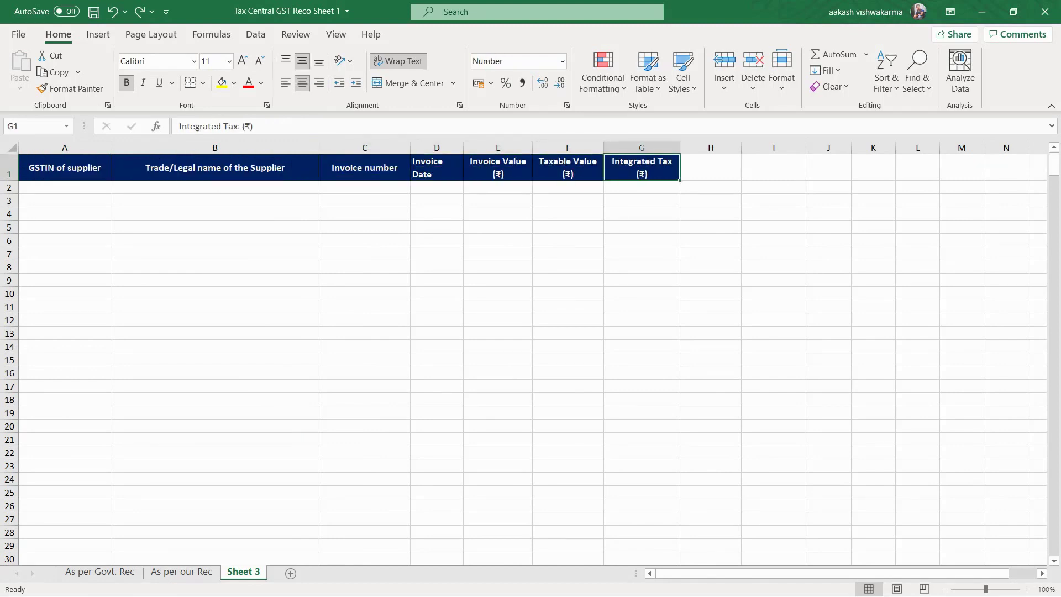
{"action": "key", "text": "ctrl+z"}
{"action": "key", "text": "ctrl+z"}
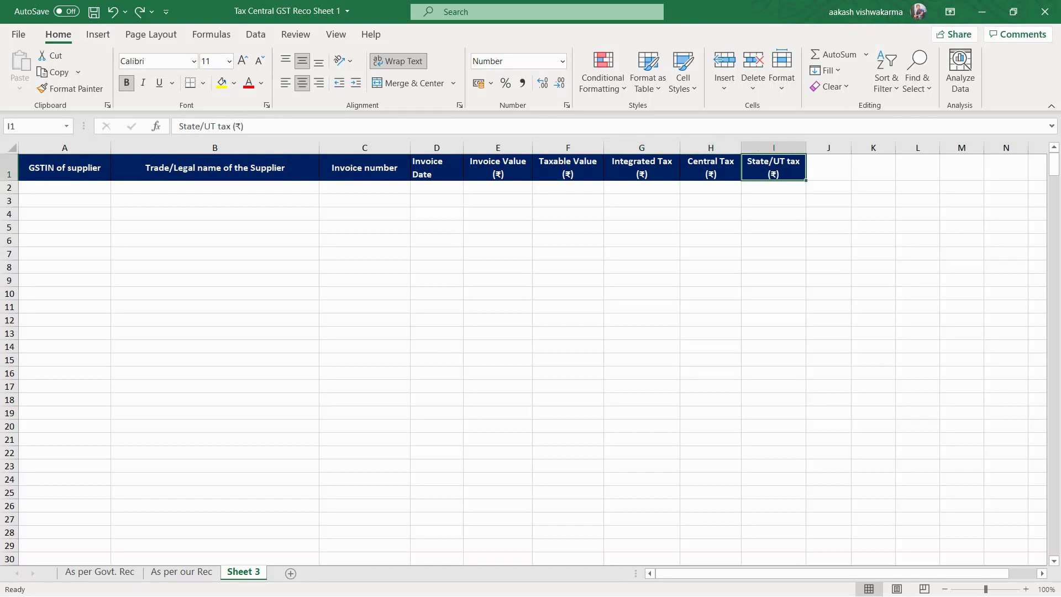
{"action": "key", "text": "ctrl+y"}
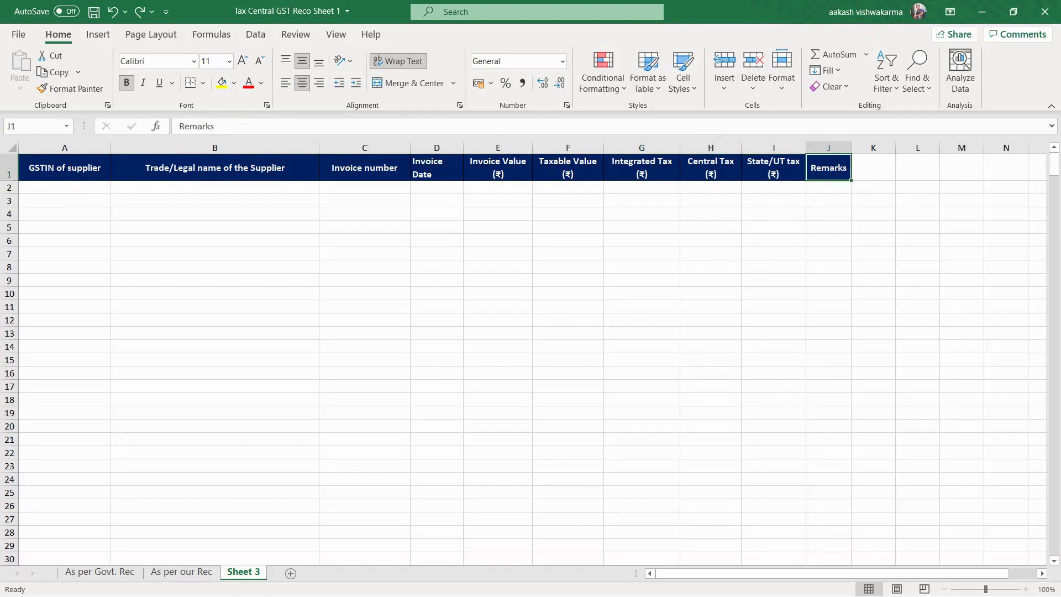
- Copy the GSTIN, supplier name and invoice number data from As per Govt. Rec to Sheet 3, starting at A2
{"action": "left_click", "coordinate": [100, 572]}
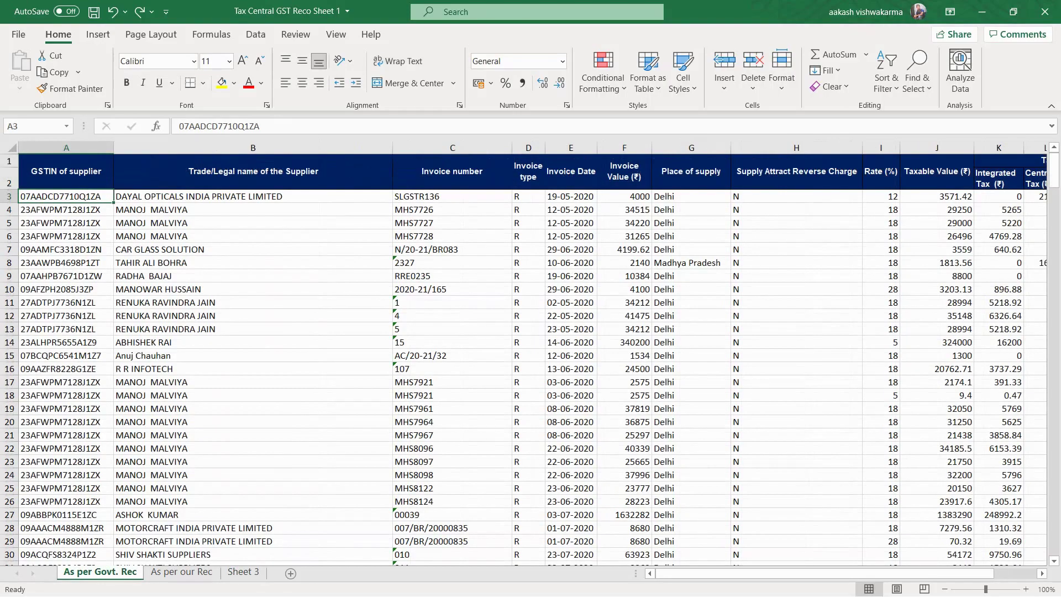
{"action": "left_click_drag", "start_coordinate": [67, 196], "coordinate": [517, 560]}
{"action": "key", "text": "ctrl+c"}
{"action": "left_click", "coordinate": [243, 573]}
{"action": "key", "text": "ctrl+v"}
- Copy the Invoice Date and Invoice Value data from As per Govt. Rec to Sheet 3, starting at D2
{"action": "left_click", "coordinate": [100, 573]}
{"action": "left_click", "coordinate": [571, 196]}
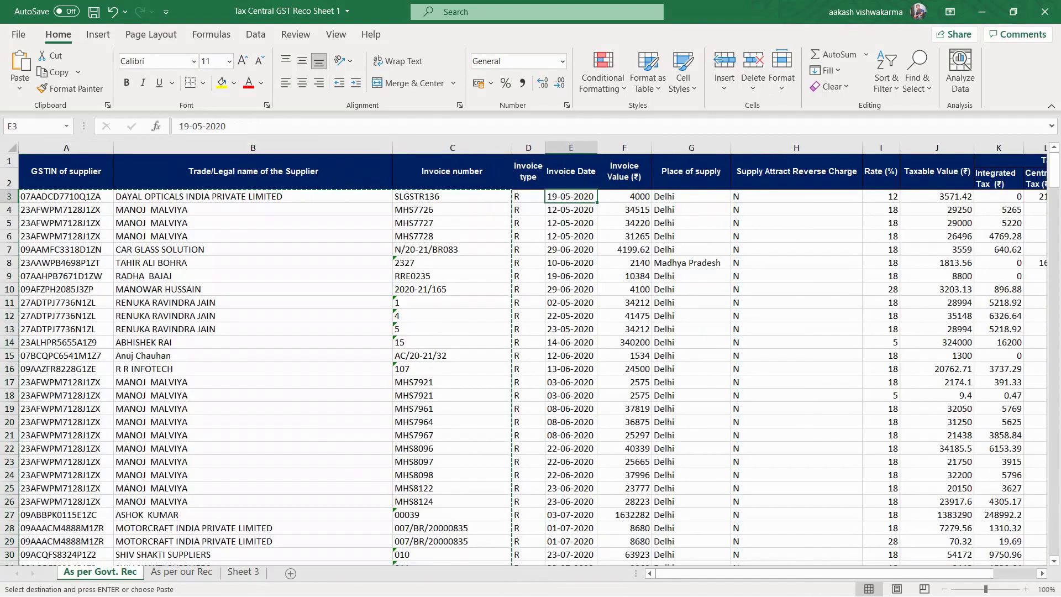
{"action": "key", "text": "shift+Right"}
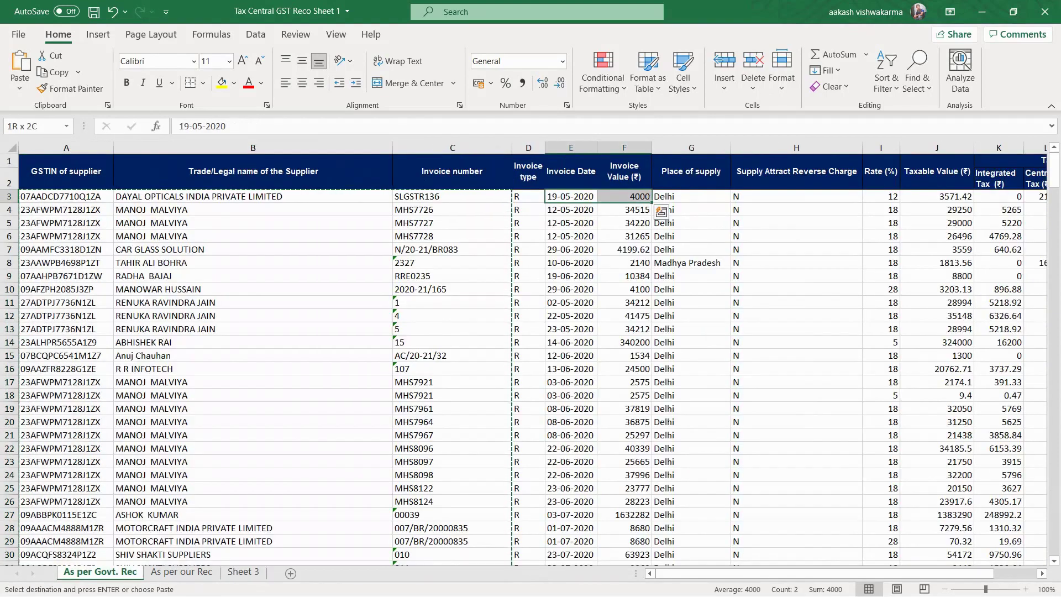
{"action": "key", "text": "ctrl+shift+Down"}
{"action": "key", "text": "ctrl+c"}
{"action": "left_click", "coordinate": [243, 572]}
{"action": "left_click", "coordinate": [437, 188]}
{"action": "key", "text": "ctrl+v"}
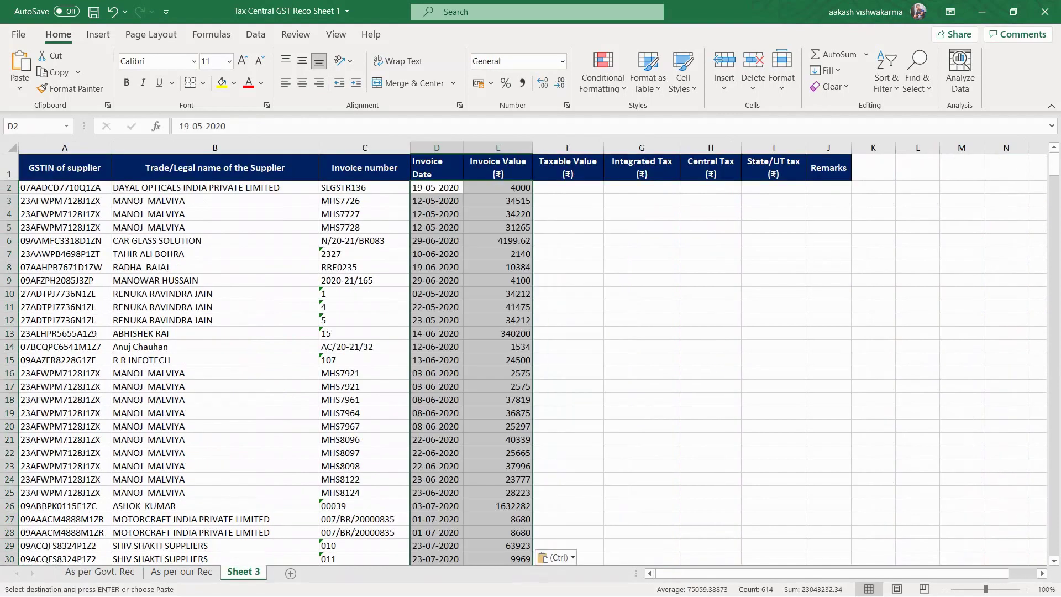
- Copy the Taxable Value, Integrated Tax, Central Tax and State/UT tax data from As per Govt. Rec to Sheet 3, starting at F2
{"action": "key", "text": "Right"}
{"action": "left_click", "coordinate": [100, 573]}
{"action": "left_click", "coordinate": [562, 196]}
{"action": "key", "text": "shift+Right"}
{"action": "key", "text": "shift+Right"}
{"action": "key", "text": "shift+Right"}
{"action": "key", "text": "ctrl+shift+Down"}
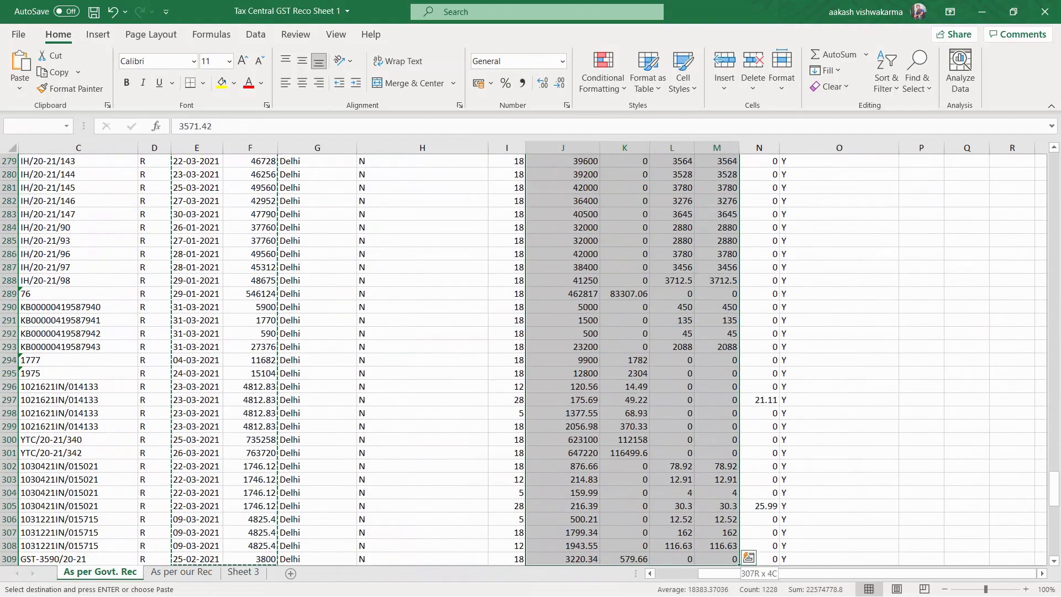
{"action": "key", "text": "ctrl+c"}
{"action": "left_click", "coordinate": [243, 573]}
{"action": "left_click", "coordinate": [568, 188]}
{"action": "key", "text": "ctrl+v"}
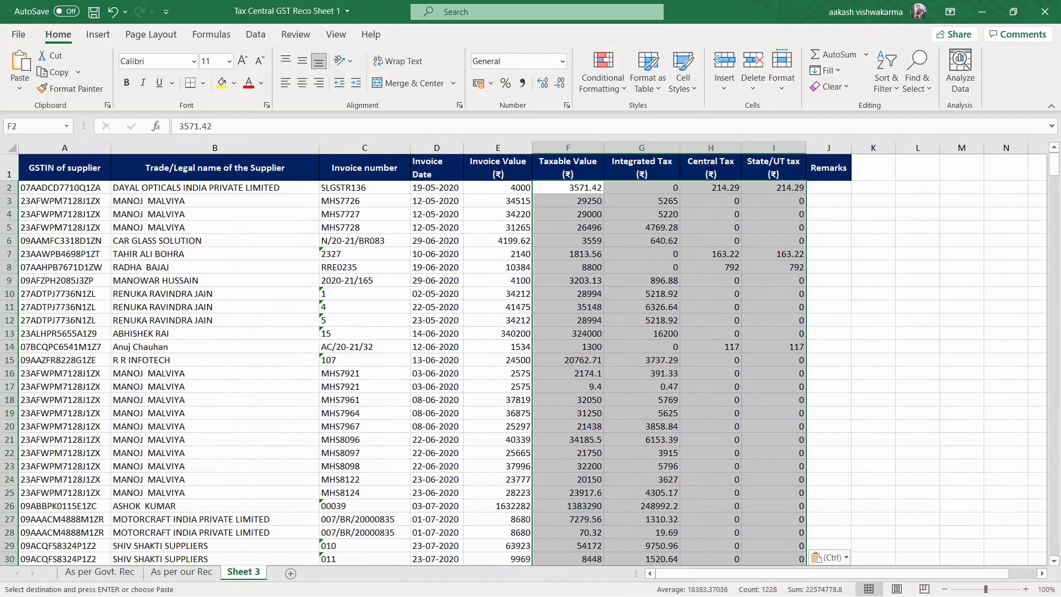
- Fill the Remarks column for the government record rows on Sheet 3 with As per 2A, from J2 to J308
{"action": "key", "text": "Right"}
{"action": "key", "text": "Right"}
{"action": "key", "text": "Right"}
{"action": "key", "text": "Right"}
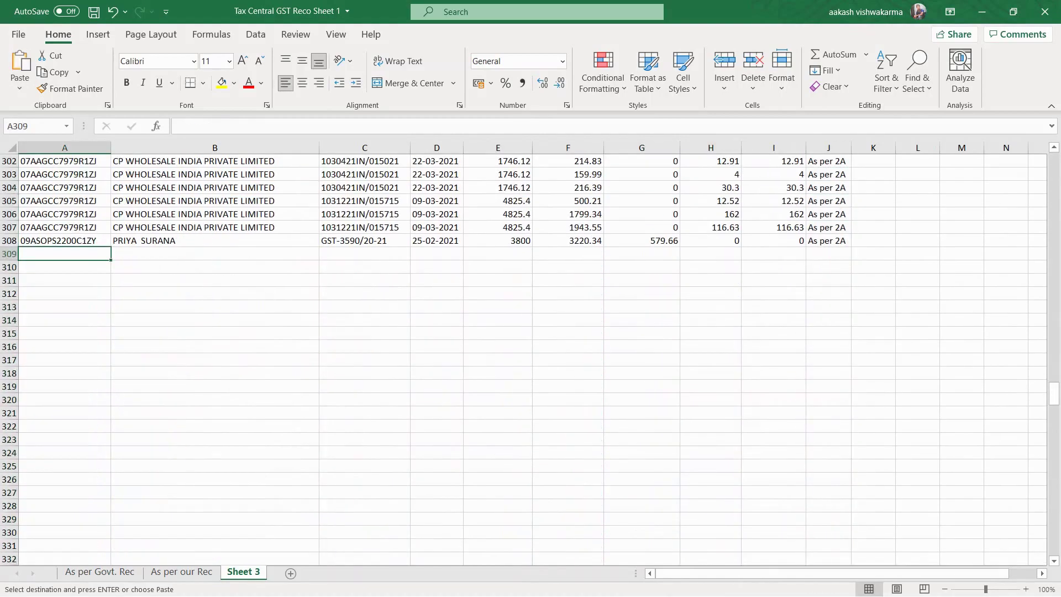
- Copy the GSTIN/UIN data from the As per our Rec sheet to Sheet 3, starting at A309 below the 2A rows
{"action": "key", "text": "ctrl+Page_Up"}
{"action": "left_click", "coordinate": [285, 214]}
{"action": "key", "text": "ctrl+shift+Down"}
{"action": "key", "text": "ctrl+c"}
{"action": "key", "text": "ctrl+Page_Down"}
{"action": "key", "text": "ctrl+v"}
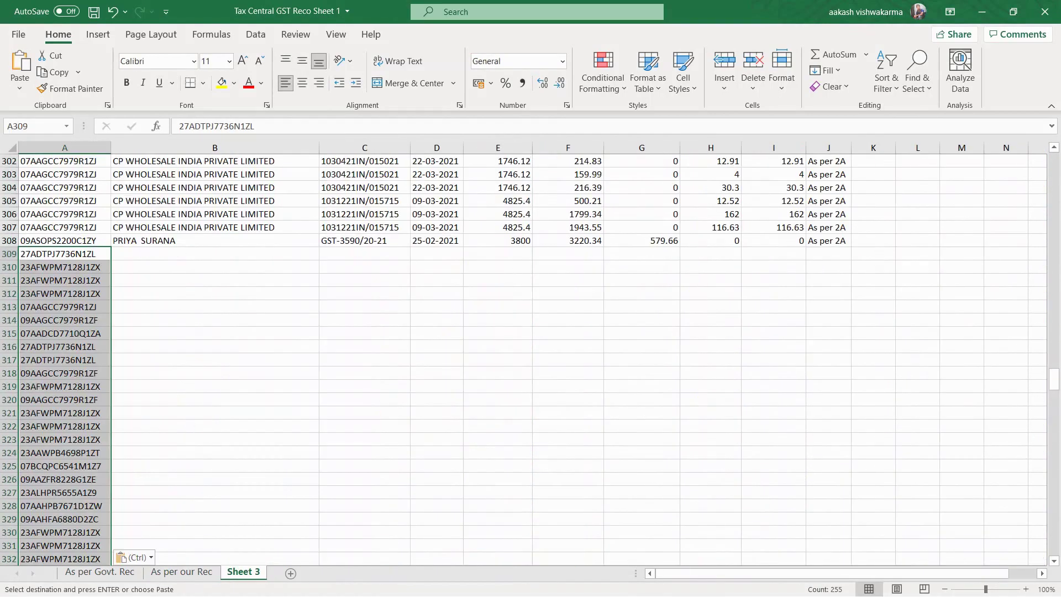
- Copy the Particulars data from the As per our Rec sheet into Sheet 3's supplier name column, starting at B309
{"action": "key", "text": "Right"}
{"action": "key", "text": "ctrl+Page_Up"}
{"action": "key", "text": "Left"}
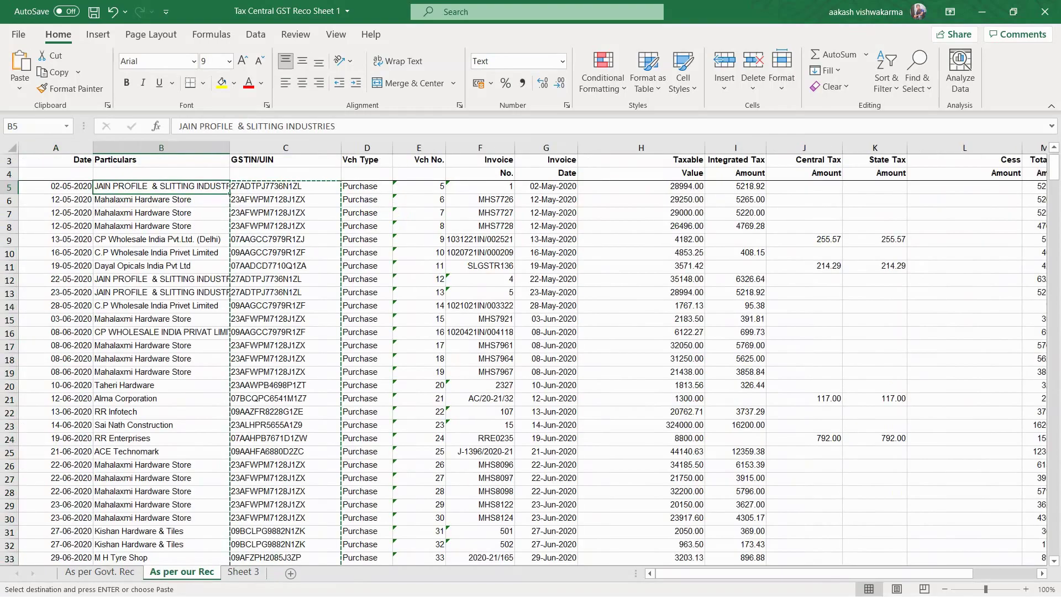
{"action": "key", "text": "ctrl+shift+Down"}
{"action": "key", "text": "ctrl+c"}
{"action": "key", "text": "ctrl+Page_Down"}
{"action": "key", "text": "ctrl+v"}
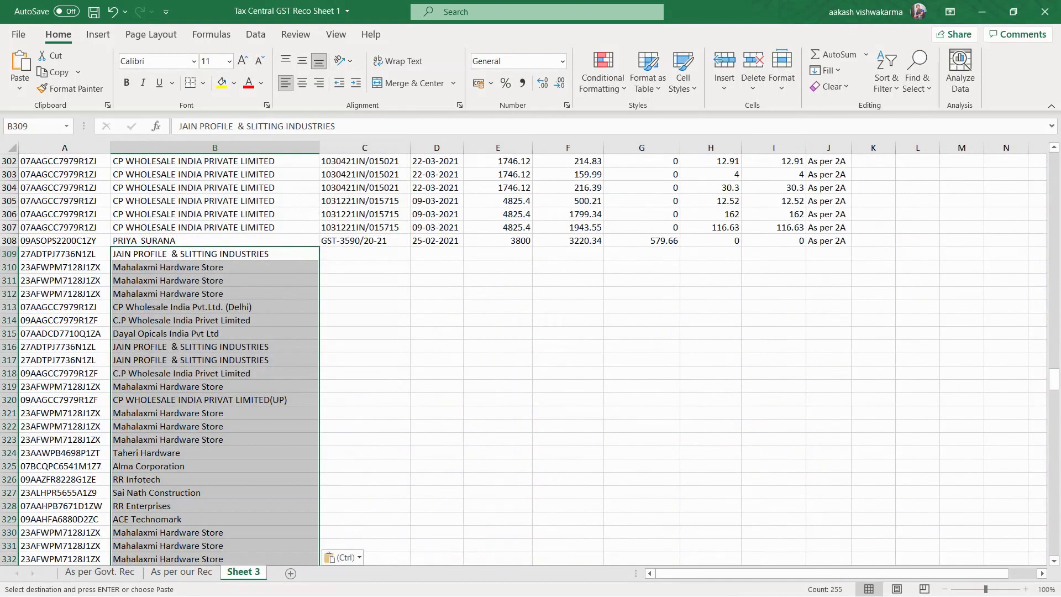
- Copy the Invoice No. and Invoice Date data from the Tally sheet to Sheet 3, starting at C309
{"action": "key", "text": "Right"}
{"action": "key", "text": "ctrl+Page_Up"}
{"action": "key", "text": "shift+Right"}
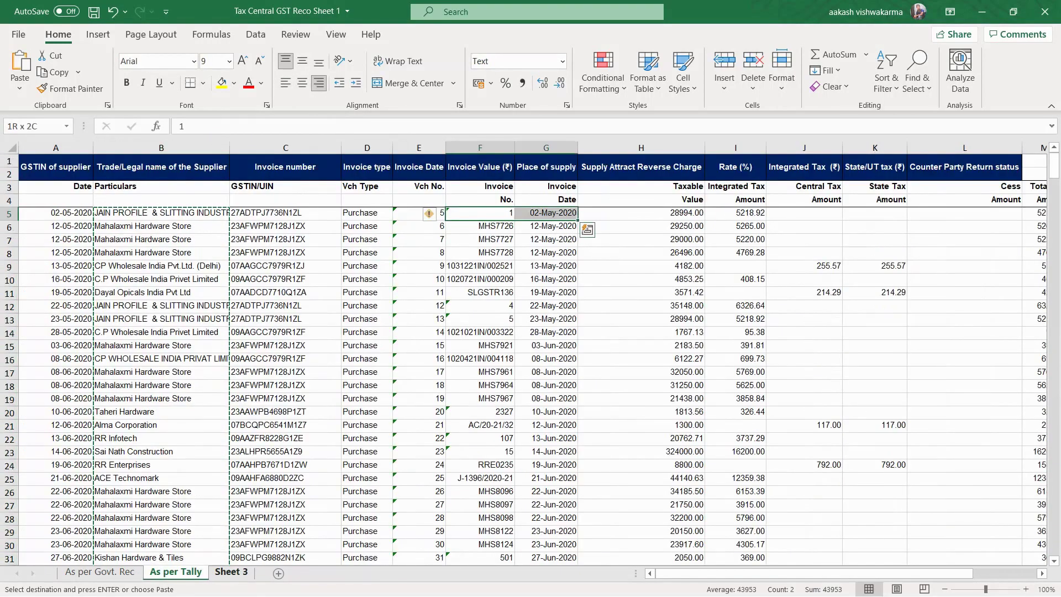
{"action": "key", "text": "ctrl+shift+Down"}
{"action": "key", "text": "ctrl+c"}
{"action": "key", "text": "ctrl+Page_Down"}
{"action": "key", "text": "ctrl+v"}
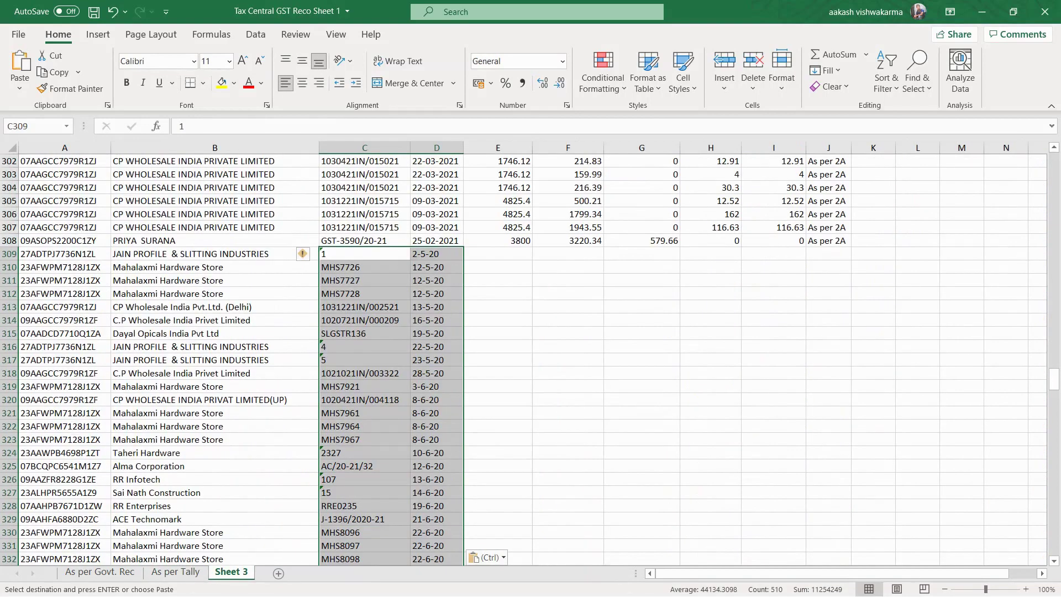
- Copy the Taxable Value, Integrated Tax, Central Tax and State Tax amounts from As per Tally to Sheet 3, starting at F309
{"action": "key", "text": "ctrl+Page_Up"}
{"action": "key", "text": "Right"}
{"action": "key", "text": "Right"}
{"action": "key", "text": "shift+Right"}
{"action": "key", "text": "shift+Right"}
{"action": "key", "text": "shift+Right"}
{"action": "key", "text": "ctrl+shift+Down"}
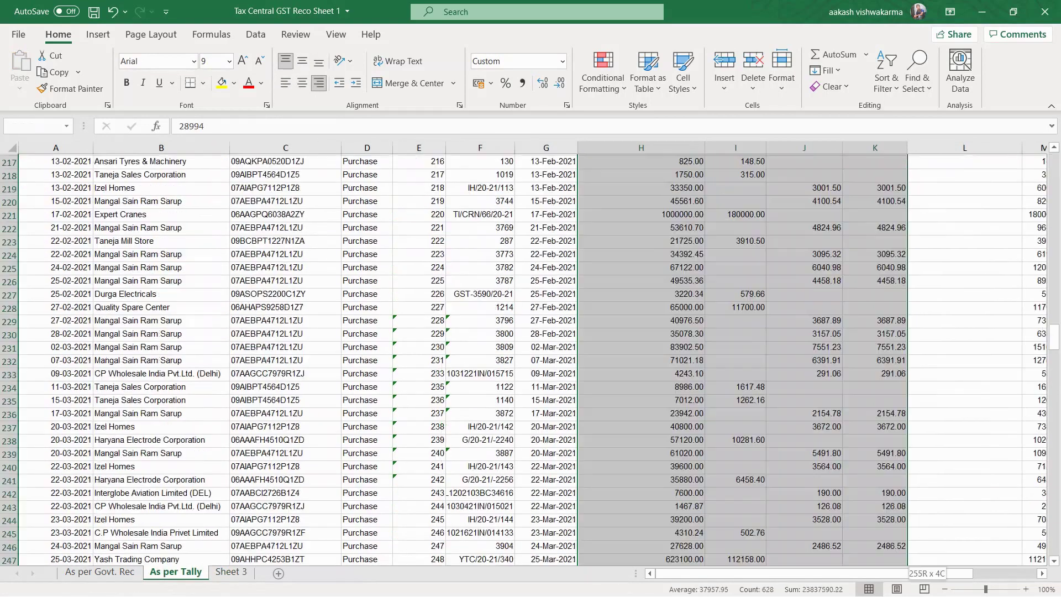
{"action": "key", "text": "ctrl+c"}
{"action": "key", "text": "ctrl+Page_Down"}
{"action": "key", "text": "ctrl+v"}
- Calculate the invoice value of the first Tally row in E309 with =SUM(F309:I309)
{"action": "key", "text": "Left"}
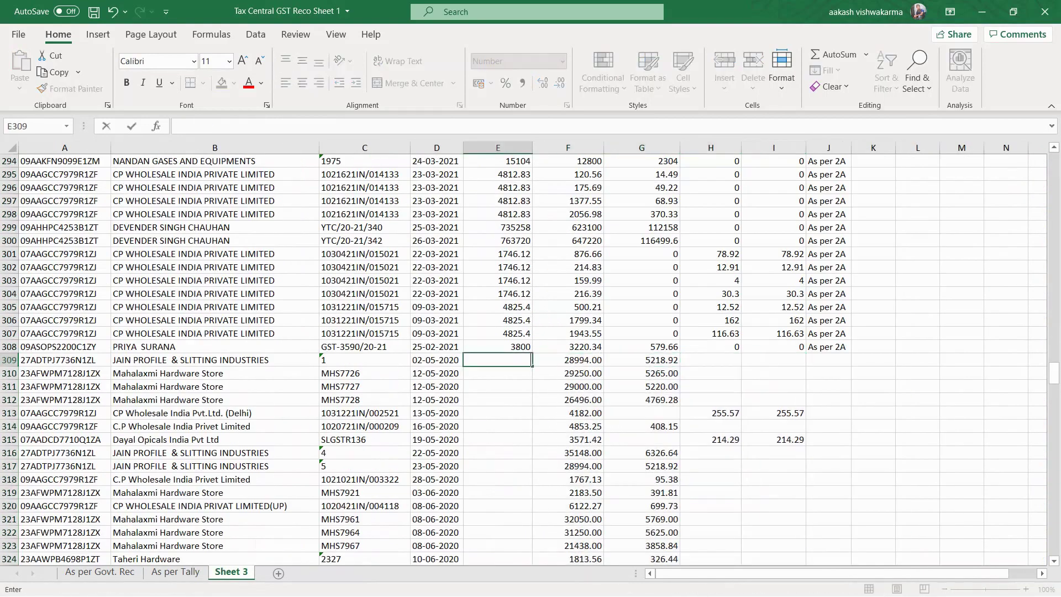
{"action": "type", "text": "=sum"}
{"action": "key", "text": "Tab"}
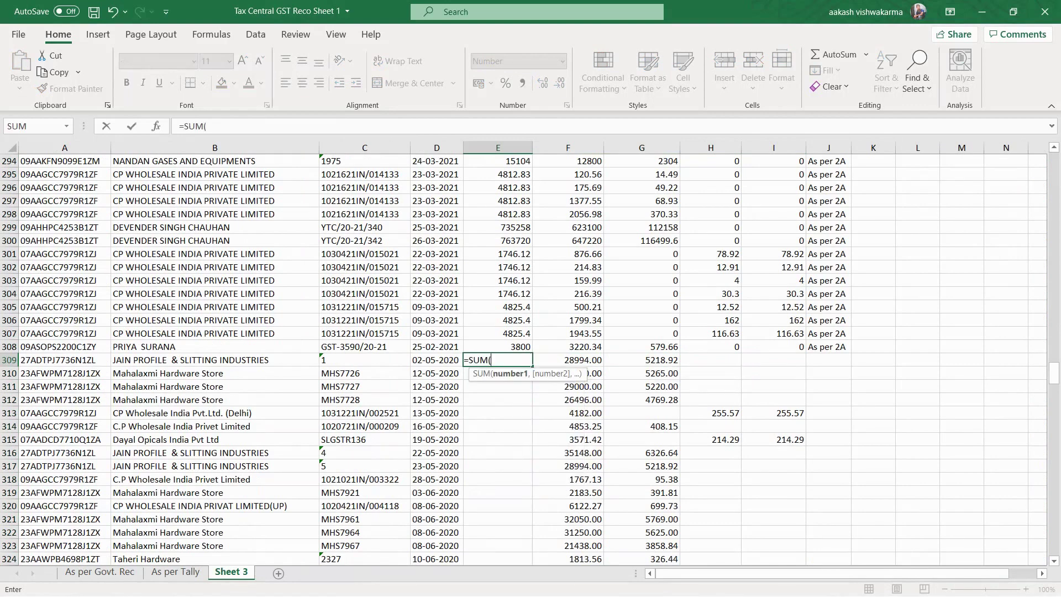
{"action": "key", "text": "Right"}
{"action": "key", "text": "shift+Right"}
{"action": "key", "text": "shift+Right"}
{"action": "key", "text": "shift+Right"}
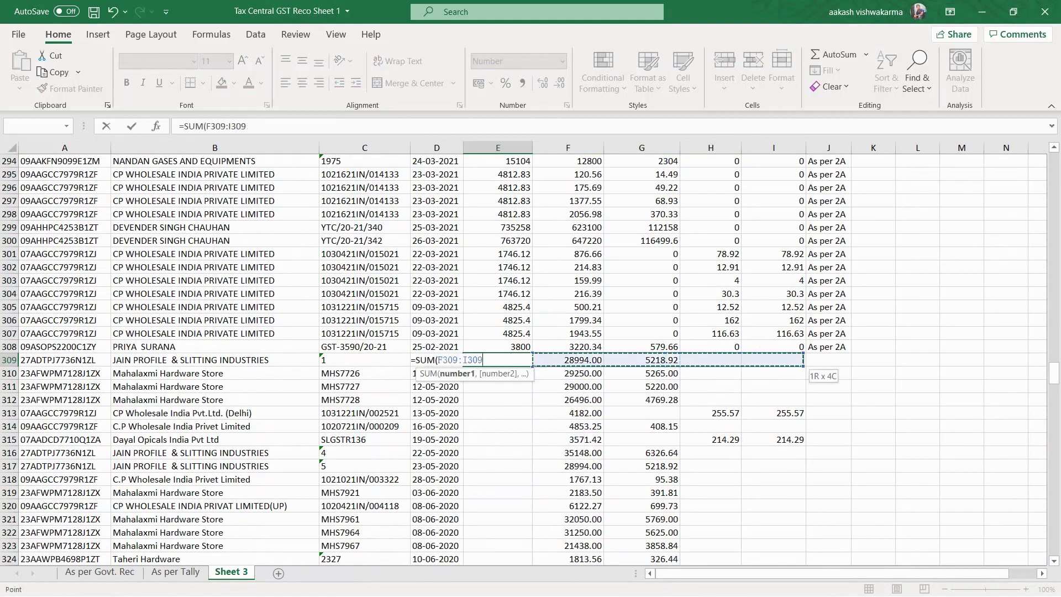
{"action": "key", "text": "Return"}
- Copy the invoice value formula from E309 down to all remaining Tally rows, E310 to E563
{"action": "key", "text": "Up"}
{"action": "key", "text": "ctrl+c"}
{"action": "key", "text": "Down"}
{"action": "key", "text": "shift+Left"}
{"action": "key", "text": "ctrl+shift+Down"}
{"action": "key", "text": "shift+Right"}
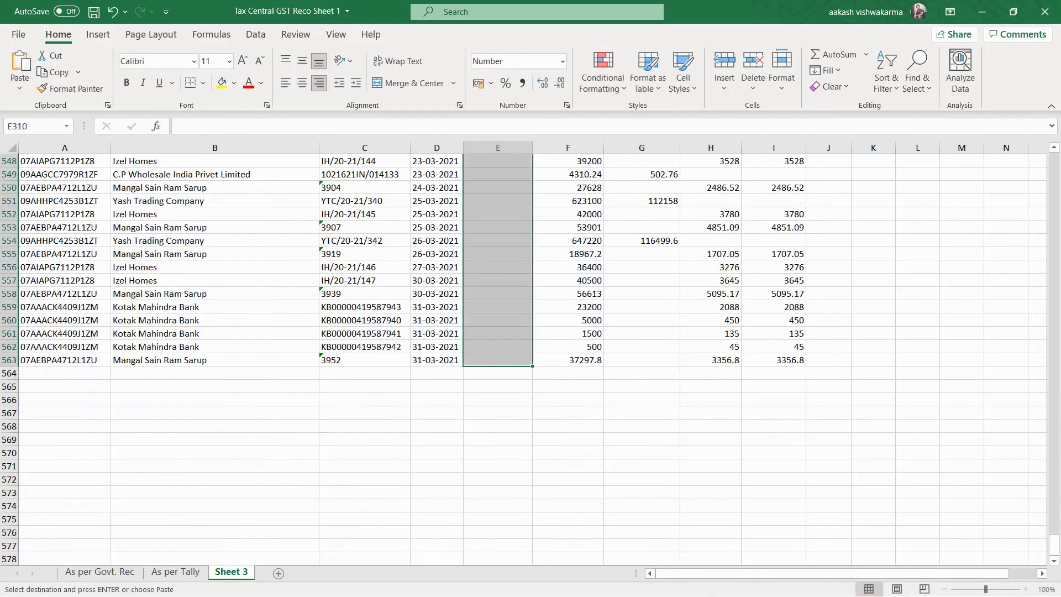
{"action": "key", "text": "ctrl+v"}
- Enter As per Tally as the remark for the first Tally row in J309
{"action": "key", "text": "ctrl+BackSpace"}
{"action": "key", "text": "Up"}
{"action": "key", "text": "Right"}
{"action": "key", "text": "Right"}
{"action": "key", "text": "Right"}
{"action": "key", "text": "Right"}
{"action": "key", "text": "Right"}
{"action": "type", "text": "As per Tally"}
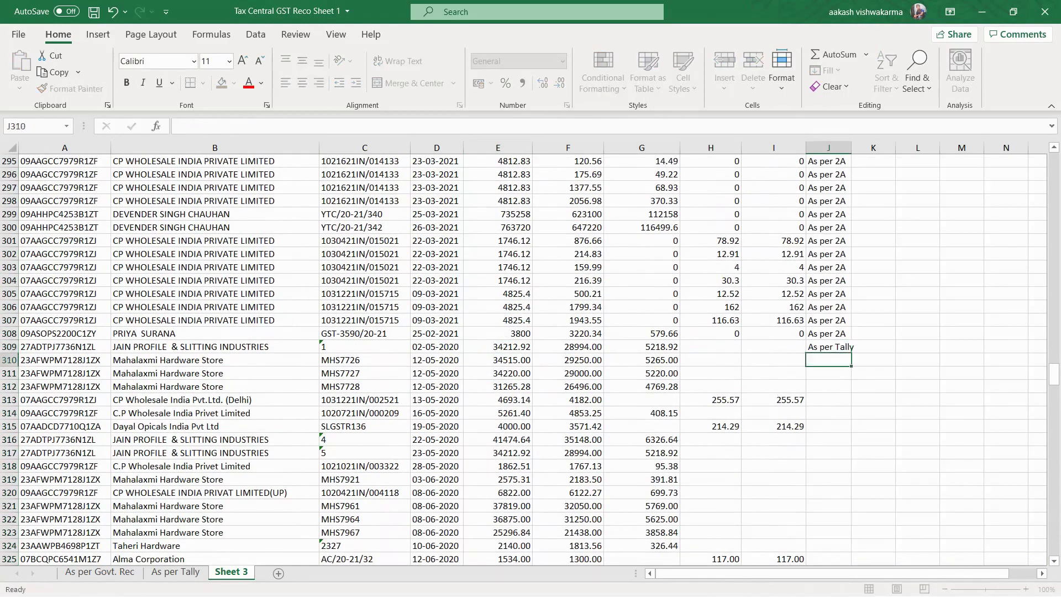
{"action": "key", "text": "ctrl+Return"}
- Copy the As per Tally remark down the Remarks column to the remaining Tally rows, J310 to J563
{"action": "key", "text": "ctrl+c"}
{"action": "key", "text": "Down"}
{"action": "key", "text": "shift+Down"}
{"action": "key", "text": "shift+Down"}
{"action": "key", "text": "shift+Down"}
{"action": "key", "text": "ctrl+v"}
{"action": "scroll", "coordinate": [530, 359], "scroll_direction": "down", "scroll_amount": 1}
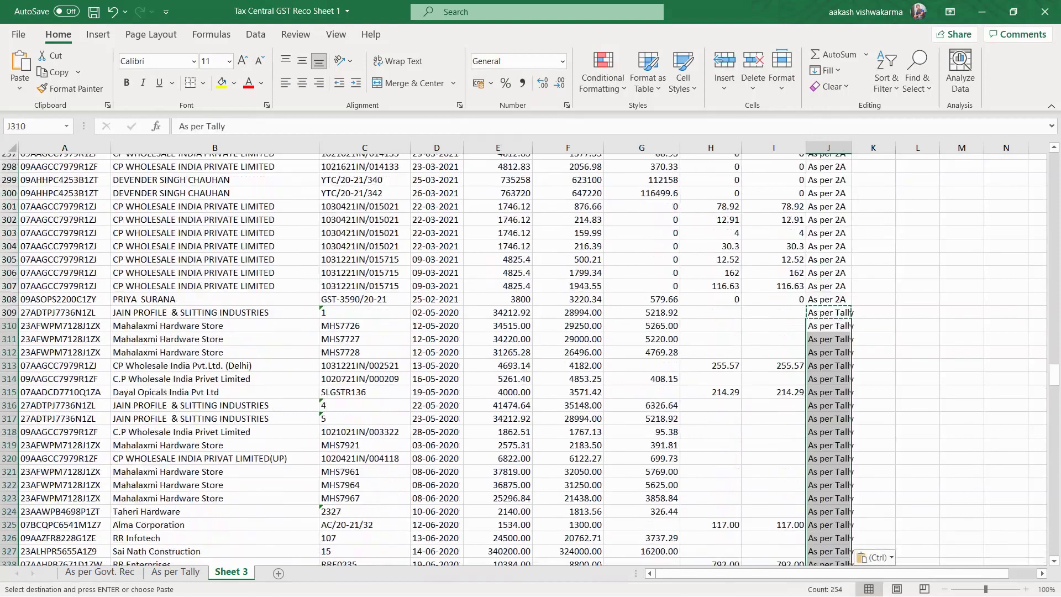
{"action": "scroll", "coordinate": [524, 359], "scroll_direction": "up", "scroll_amount": 1}
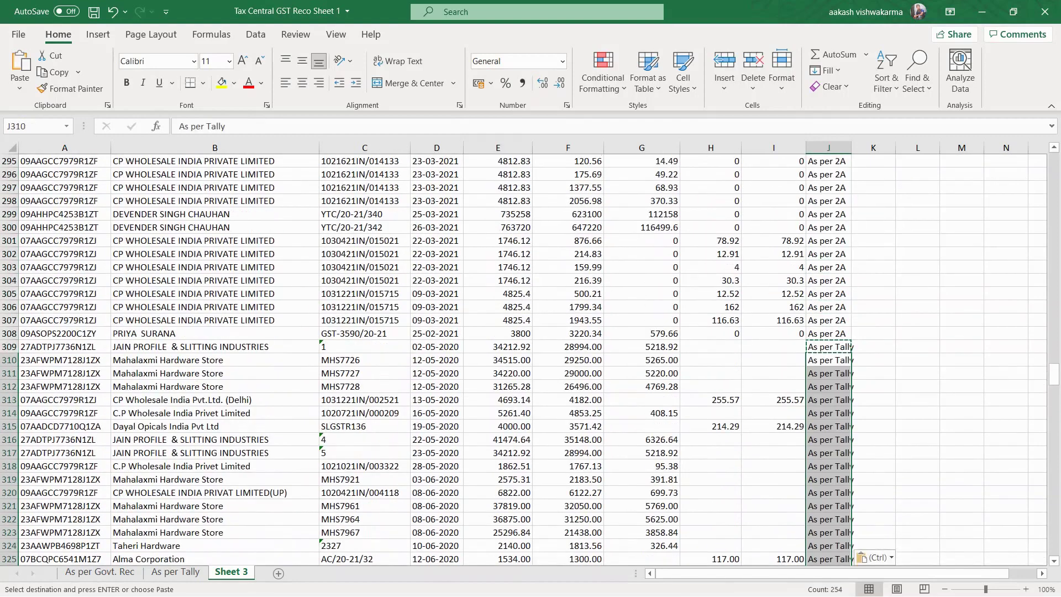
- Compare the number formats of the invoice dates in D308 and D309, where the 2A and Tally rows meet
{"action": "key", "text": "Up"}
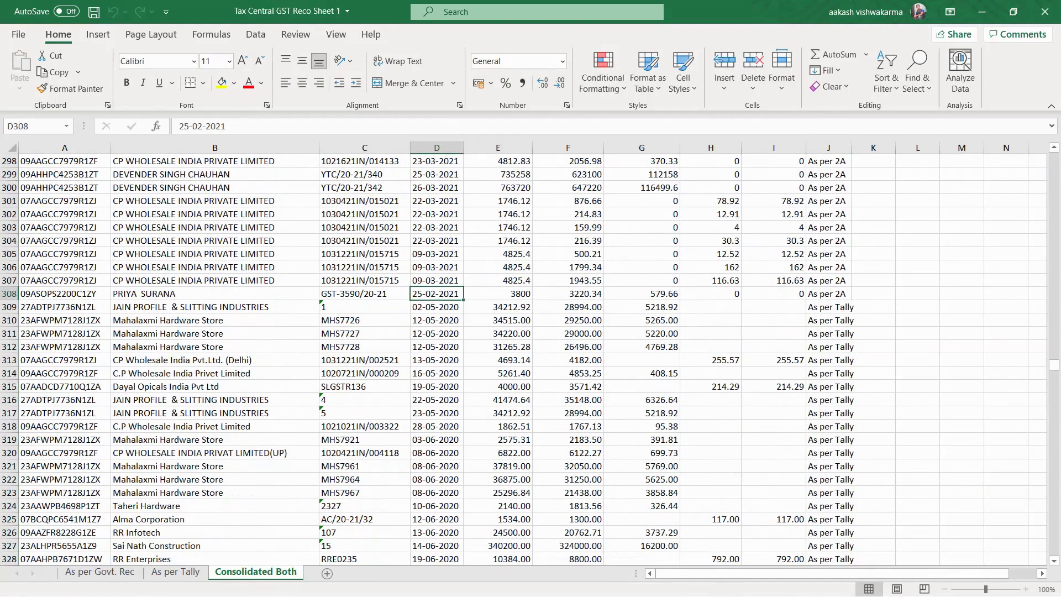
{"action": "left_click", "coordinate": [437, 307]}
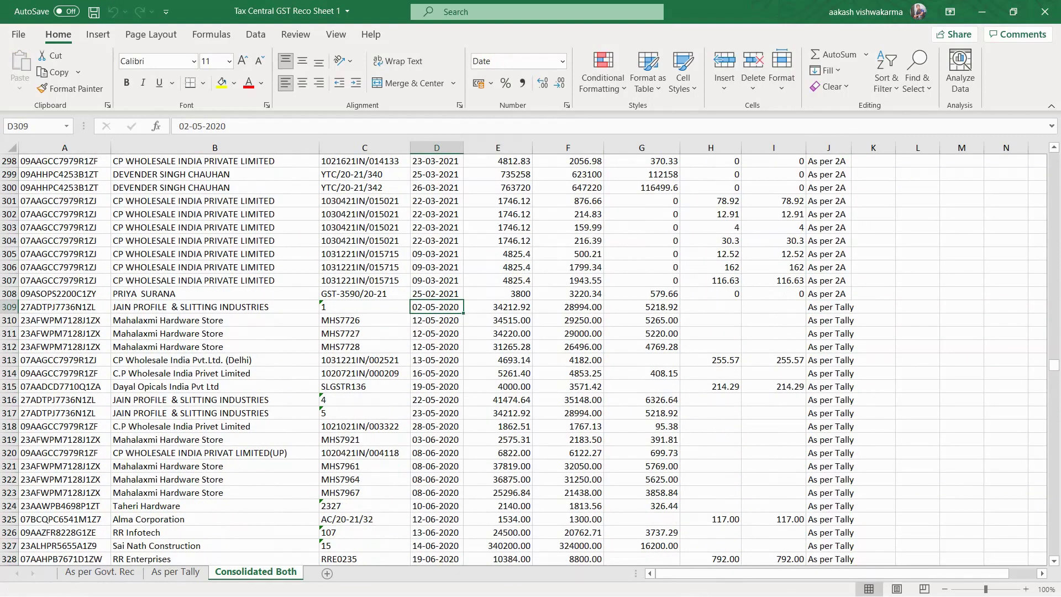
{"action": "key", "text": "Up"}
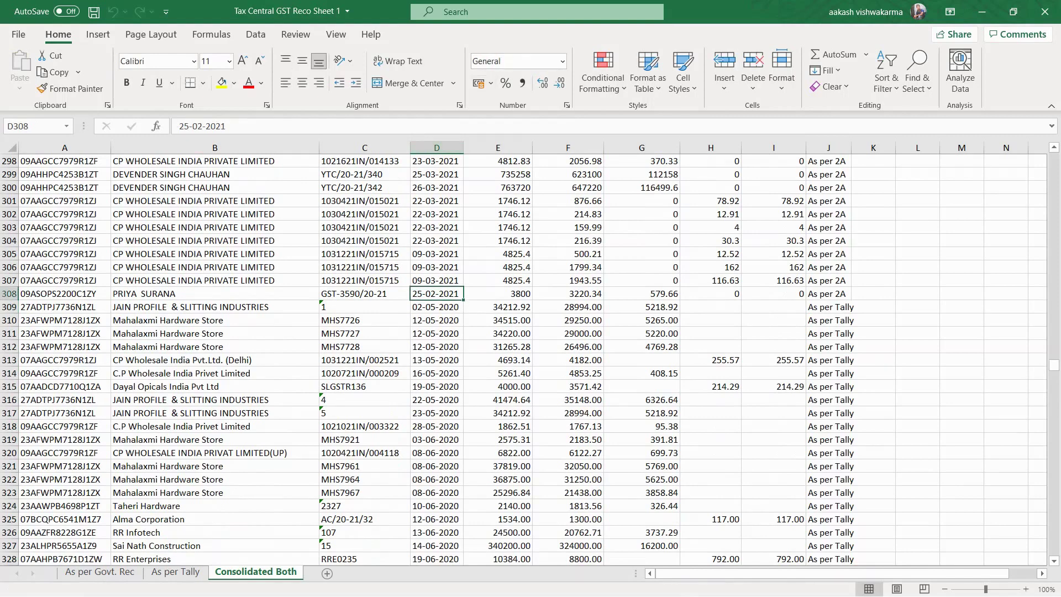
{"action": "left_click", "coordinate": [514, 61]}
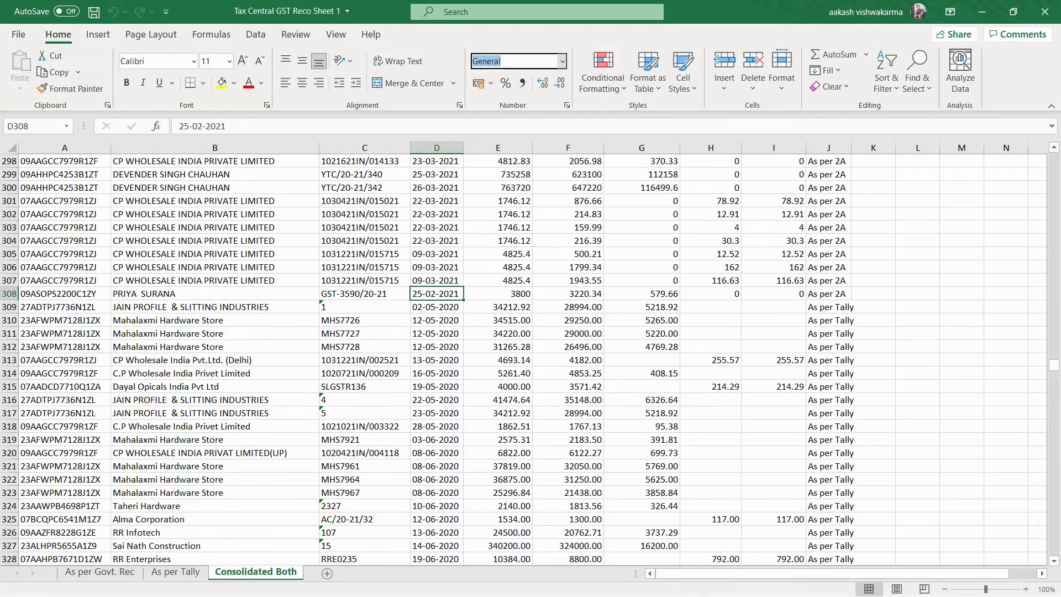
- Convert the 2A invoice dates in D2:D308 with Text to Columns, using Delimited, the Tab delimiter and the General column format
{"action": "left_click", "coordinate": [437, 308]}
{"action": "key", "text": "Up"}
{"action": "key", "text": "ctrl+shift+Up"}
{"action": "key", "text": "shift+Down"}
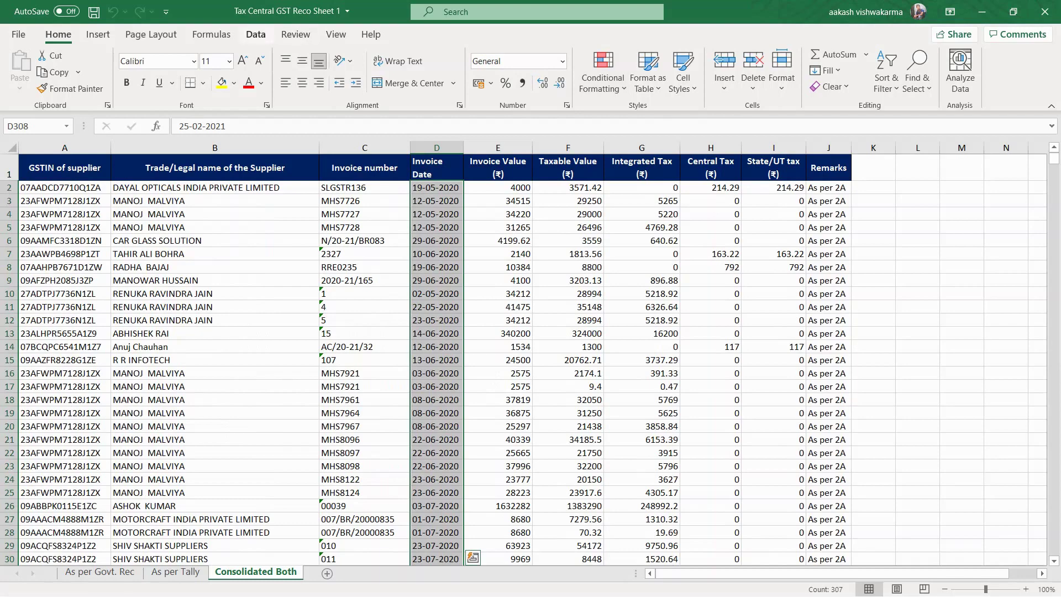
{"action": "left_click", "coordinate": [255, 35]}
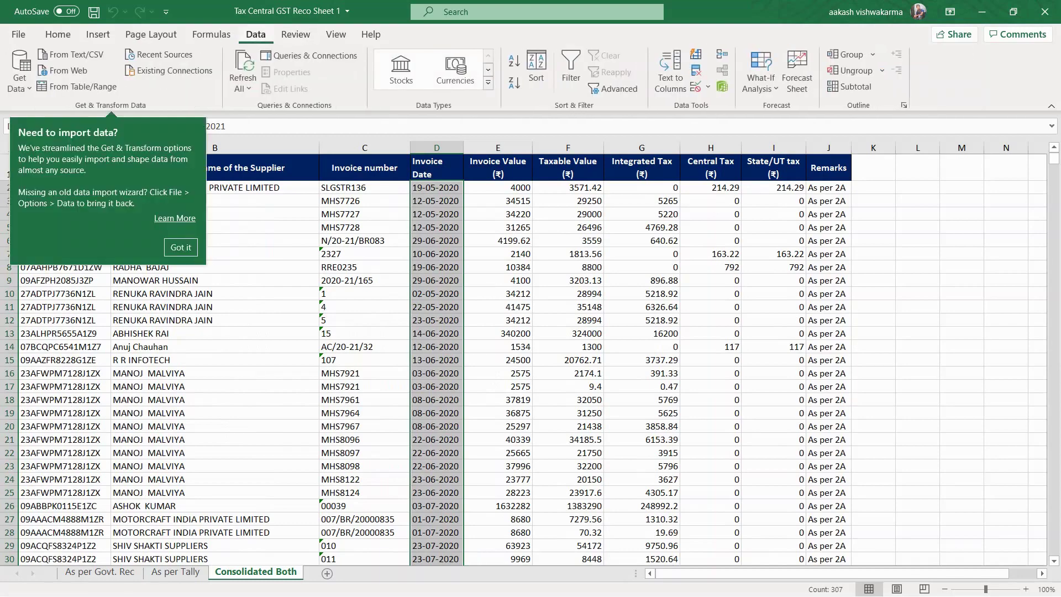
{"action": "left_click", "coordinate": [670, 69]}
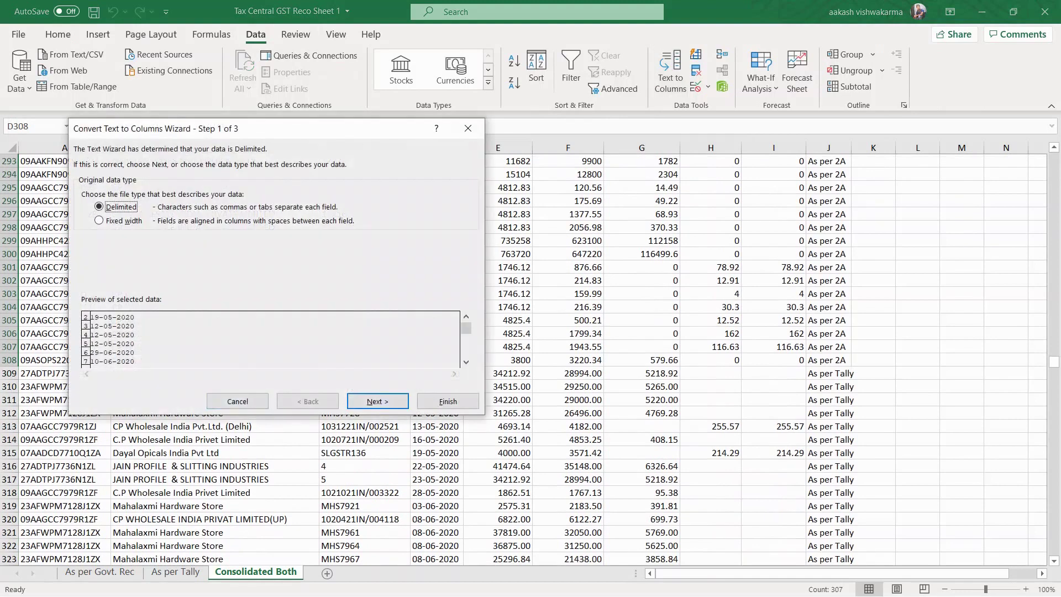
{"action": "left_click", "coordinate": [377, 400]}
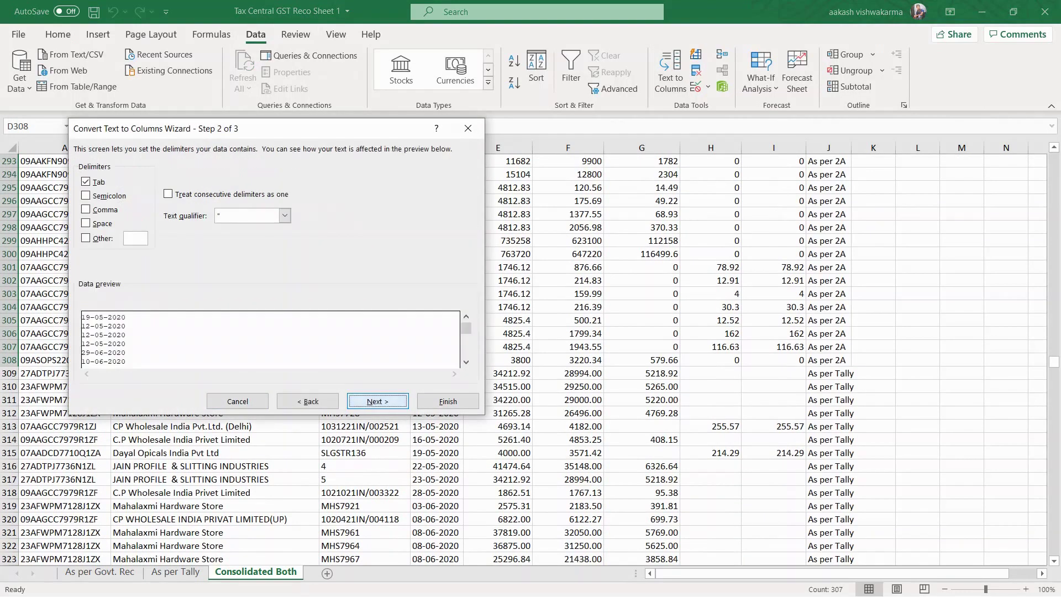
{"action": "left_click", "coordinate": [377, 401]}
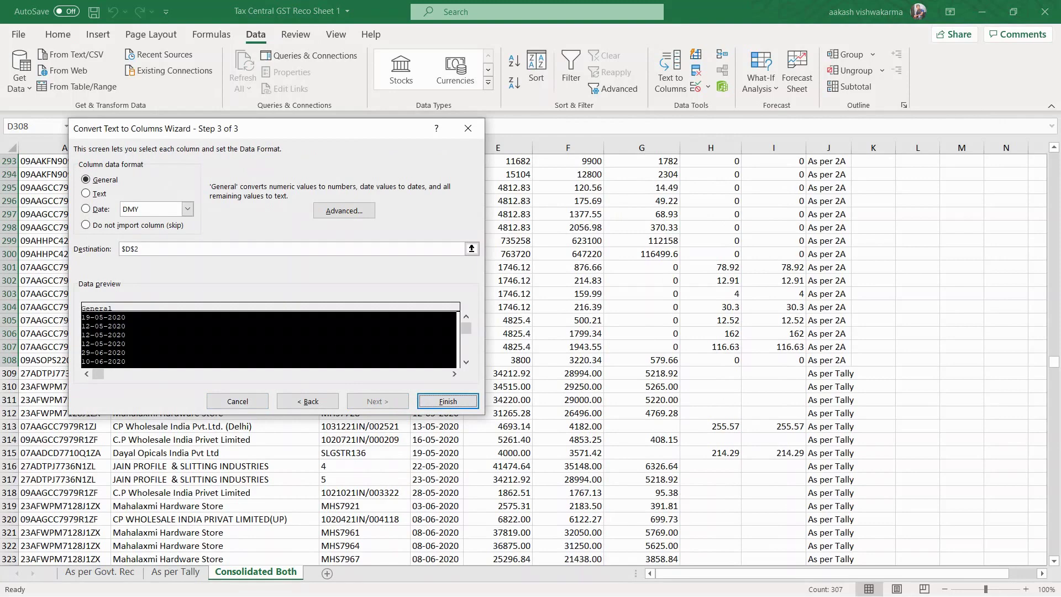
{"action": "left_click", "coordinate": [448, 401]}
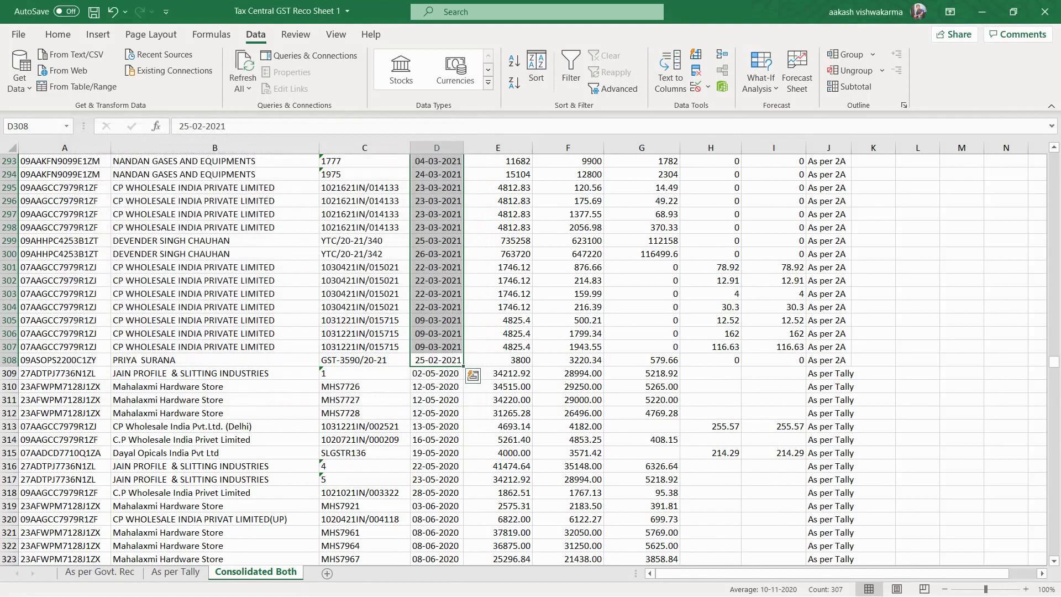
- Check the number formats of the invoice dates around rows 307 to 310, where the 2A and Tally rows meet
{"action": "key", "text": "Up"}
{"action": "key", "text": "Down"}
{"action": "key", "text": "Down"}
{"action": "key", "text": "Down"}
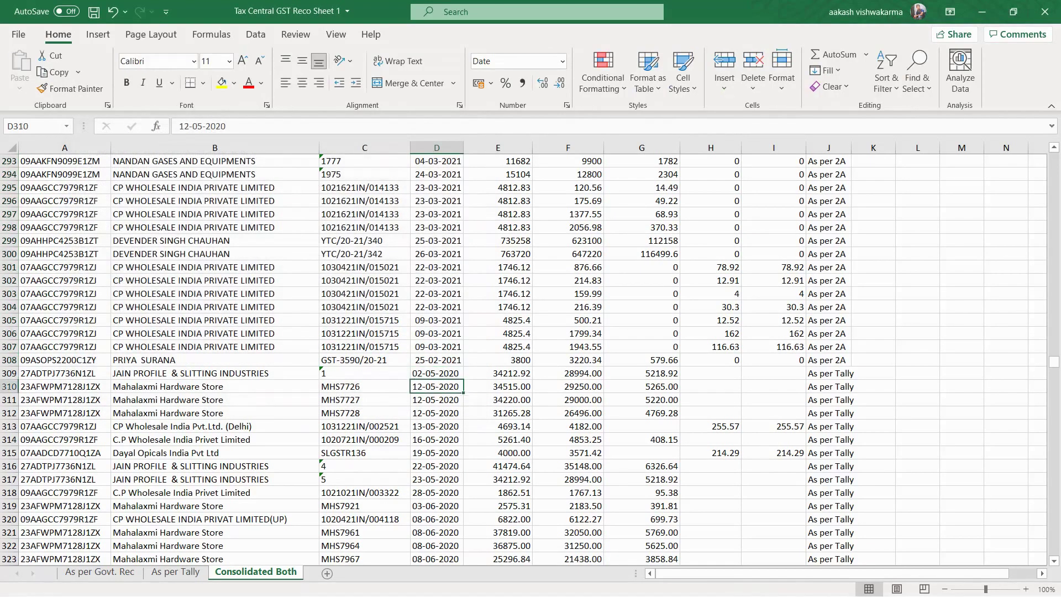
{"action": "key", "text": "Up"}
{"action": "key", "text": "Up"}
{"action": "key", "text": "Up"}
- Switch to the workbook Tax Central GST Reco Sheet 1 (2) and search for the next occurrence of the invoice number in C3
{"action": "key", "text": "alt+Tab"}
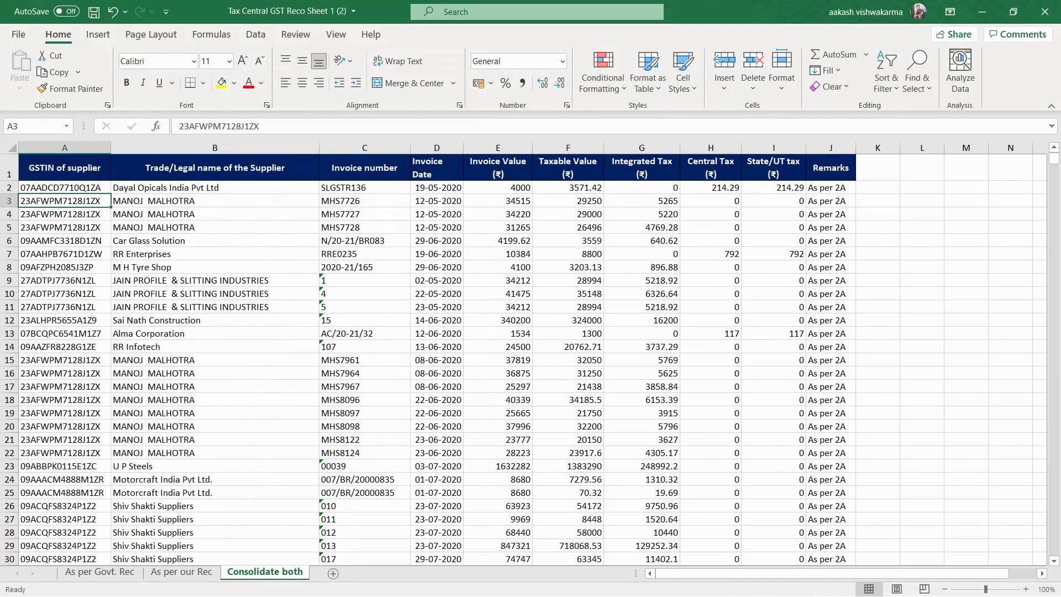
{"action": "key", "text": "Right"}
{"action": "key", "text": "Right"}
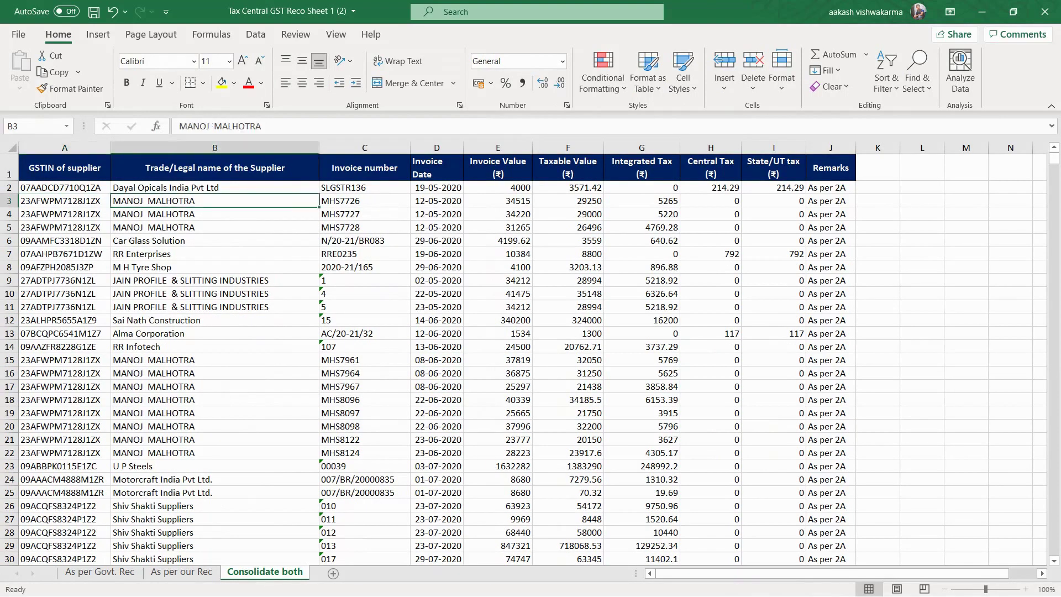
{"action": "key", "text": "ctrl+c"}
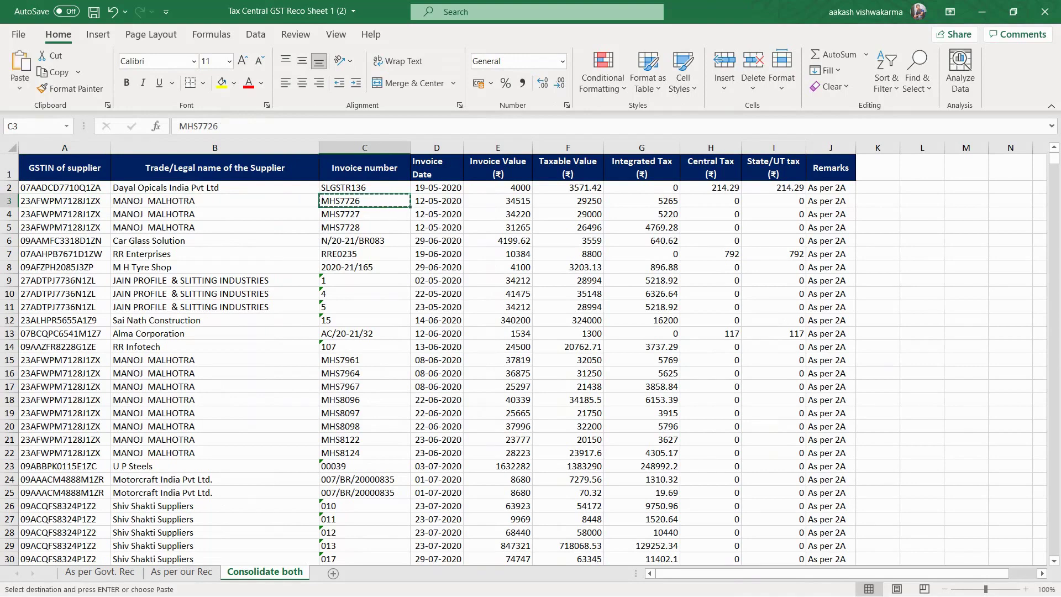
{"action": "key", "text": "ctrl+f"}
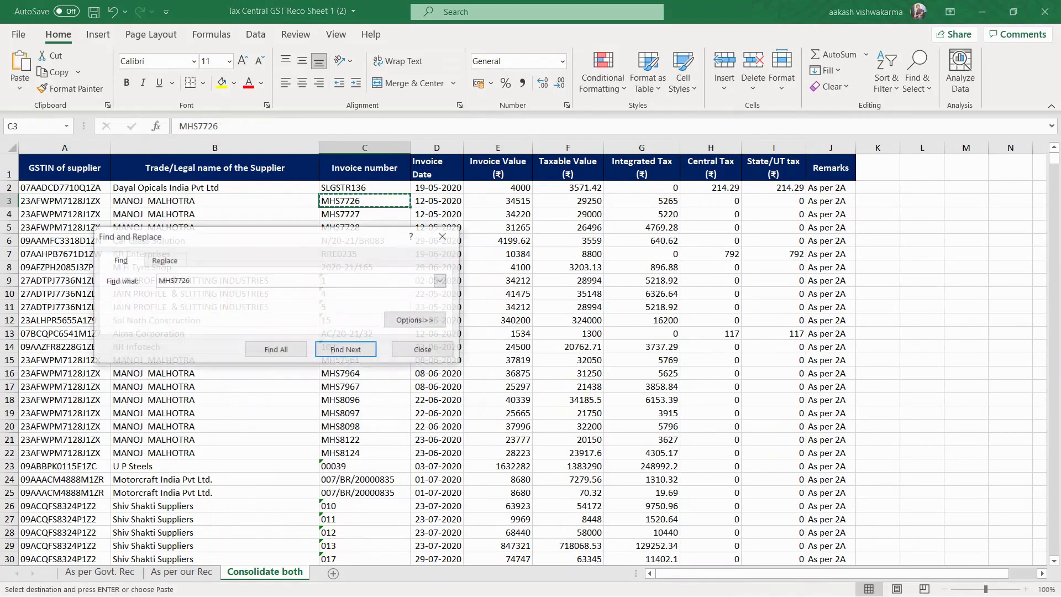
{"action": "key", "text": "Return"}
{"action": "key", "text": "Escape"}
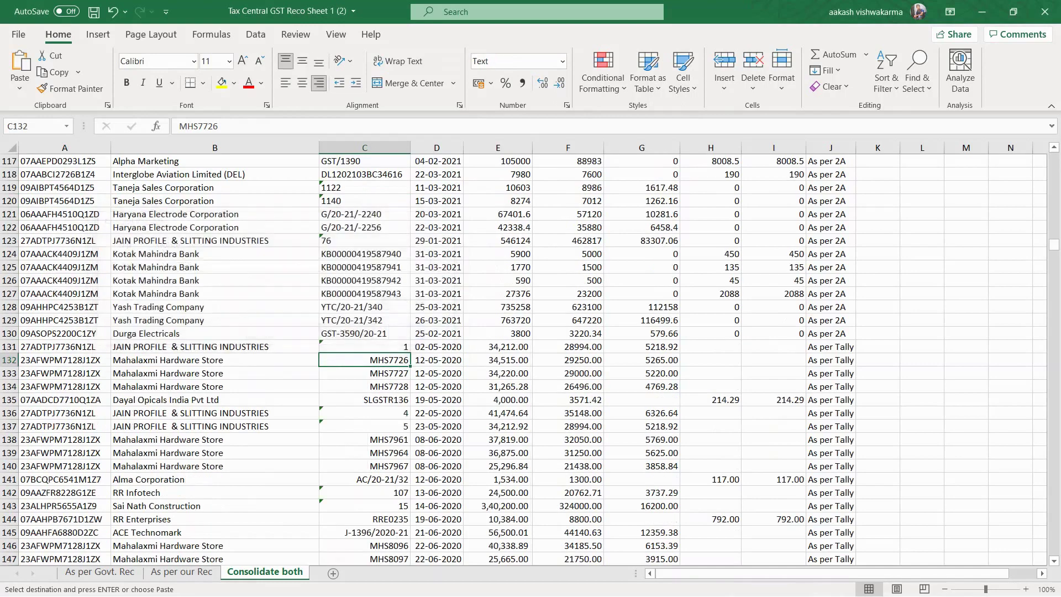
- Examine the supplier name and GSTIN of the matching Tally entry in row 132
{"action": "key", "text": "Left"}
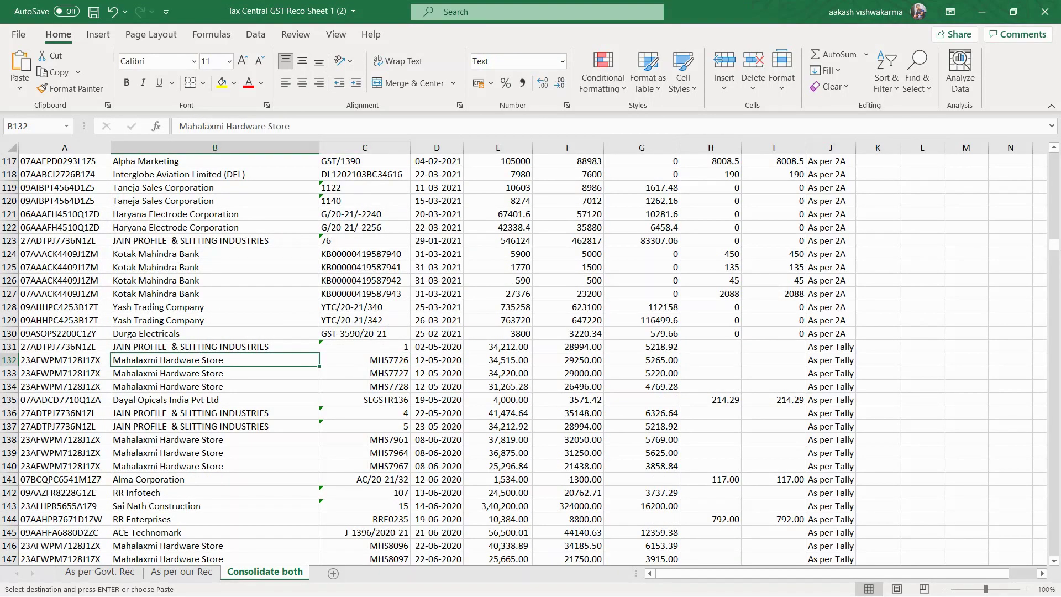
{"action": "key", "text": "Left"}
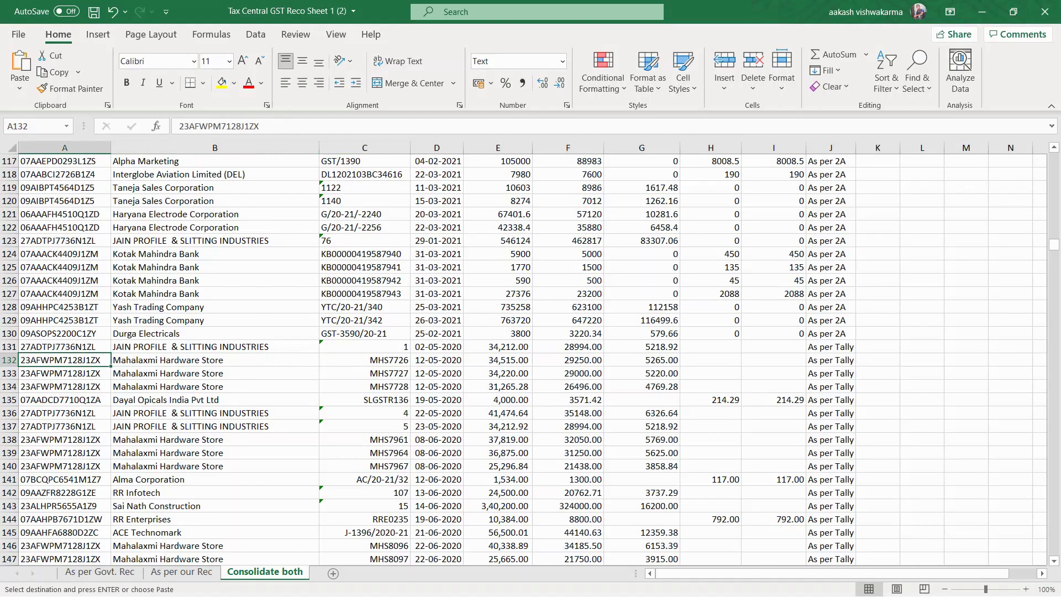
{"action": "key", "text": "Right"}
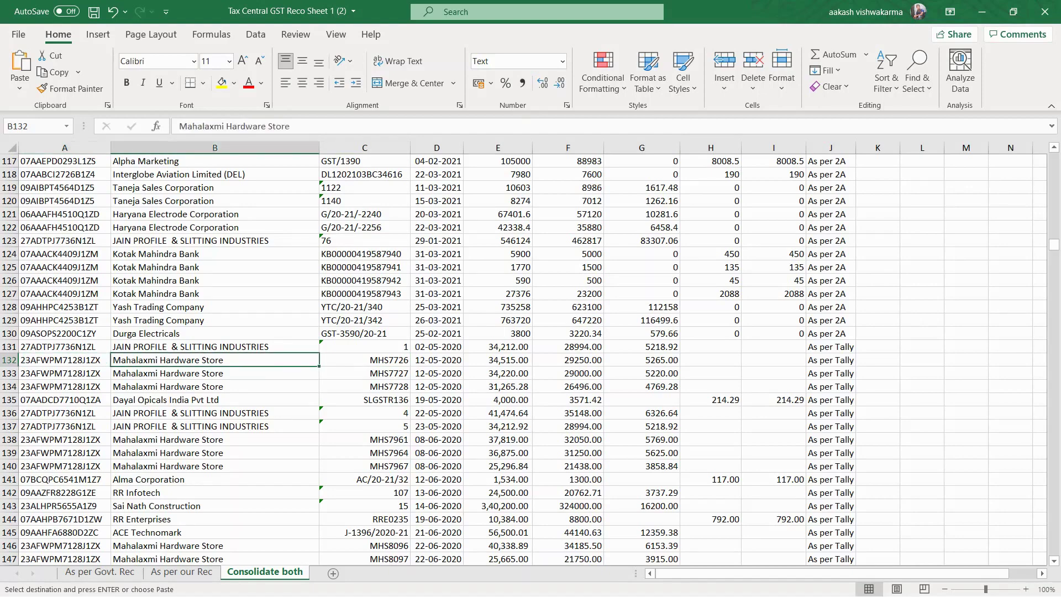
- Begin a VLOOKUP formula in B2, under the supplier name header, with the GSTIN in A2 as the lookup value
{"action": "key", "text": "ctrl+Home"}
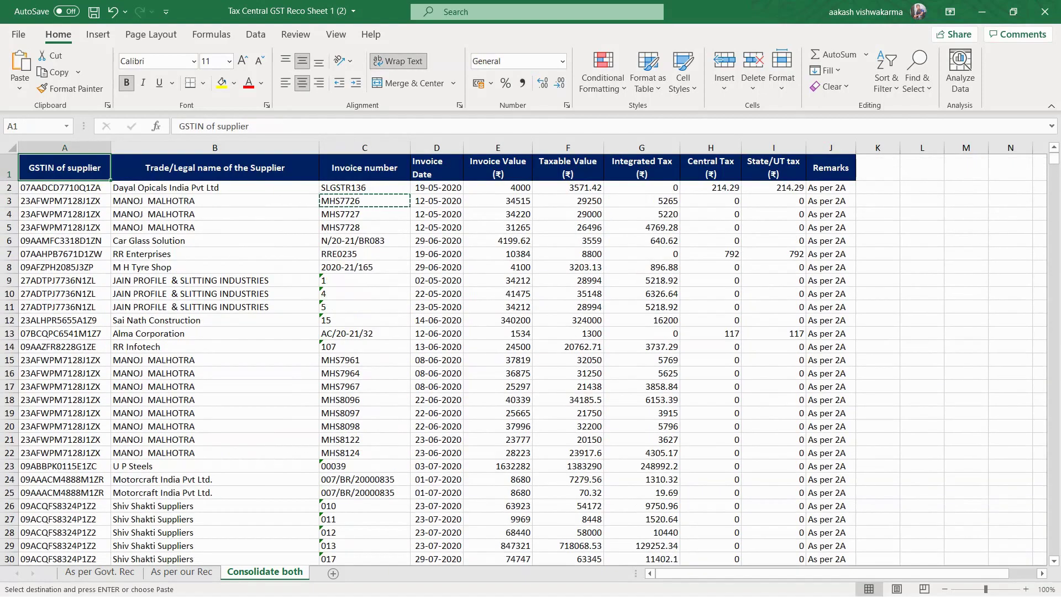
{"action": "key", "text": "Down"}
{"action": "key", "text": "Right"}
{"action": "type", "text": "=VLOOKUP("}
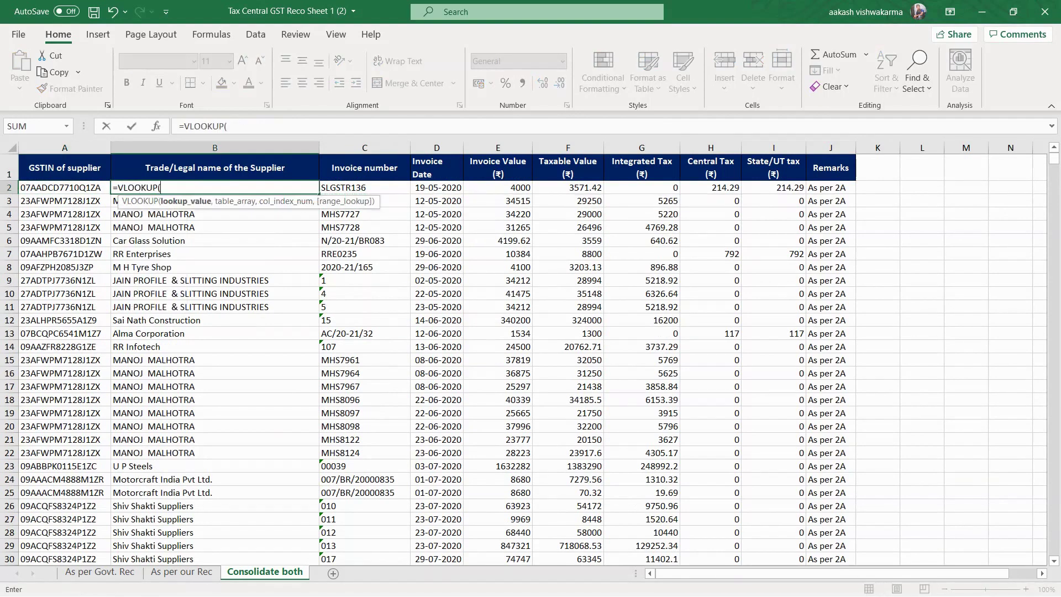
{"action": "key", "text": "Left"}
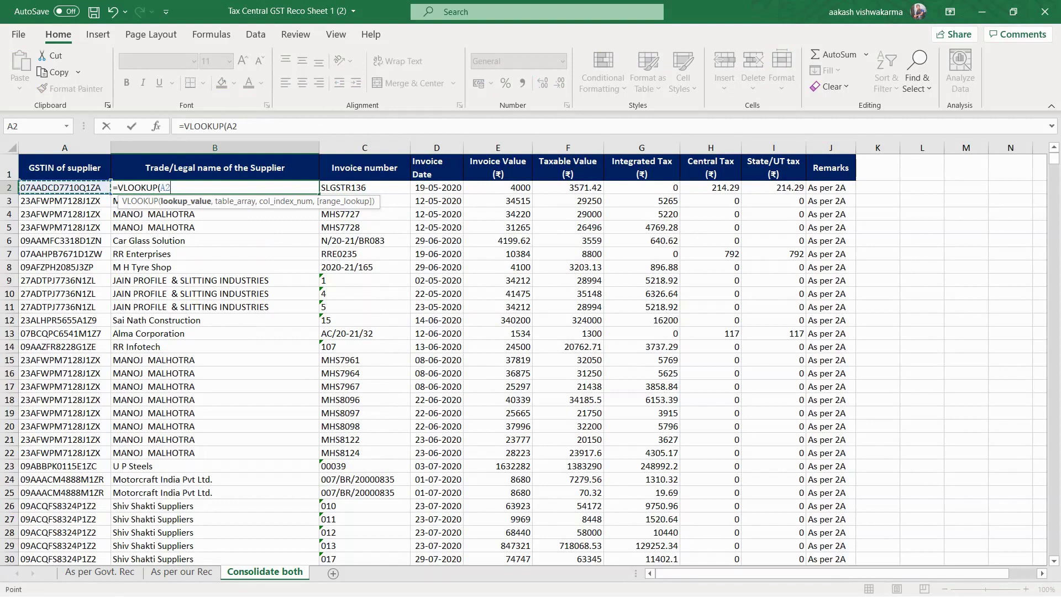
{"action": "type", "text": ","}
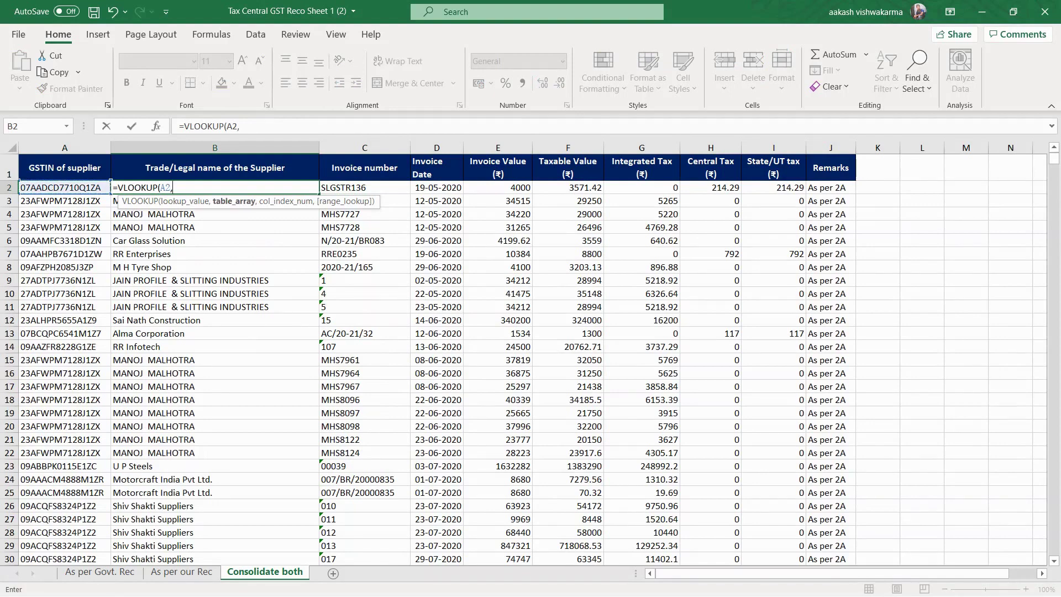
- Set the lookup table to the GSTIN and supplier name columns of the Tally rows, as the absolute range $A$131:$B$248
{"action": "key", "text": "Down"}
{"action": "key", "text": "Down"}
{"action": "key", "text": "Down"}
{"action": "key", "text": "Down"}
{"action": "key", "text": "Down"}
{"action": "key", "text": "Down"}
{"action": "key", "text": "Down"}
{"action": "key", "text": "Down"}
{"action": "key", "text": "Down"}
{"action": "key", "text": "Down"}
{"action": "key", "text": "Down"}
{"action": "key", "text": "Down"}
{"action": "key", "text": "Down"}
{"action": "key", "text": "Down"}
{"action": "key", "text": "Down"}
{"action": "key", "text": "Down"}
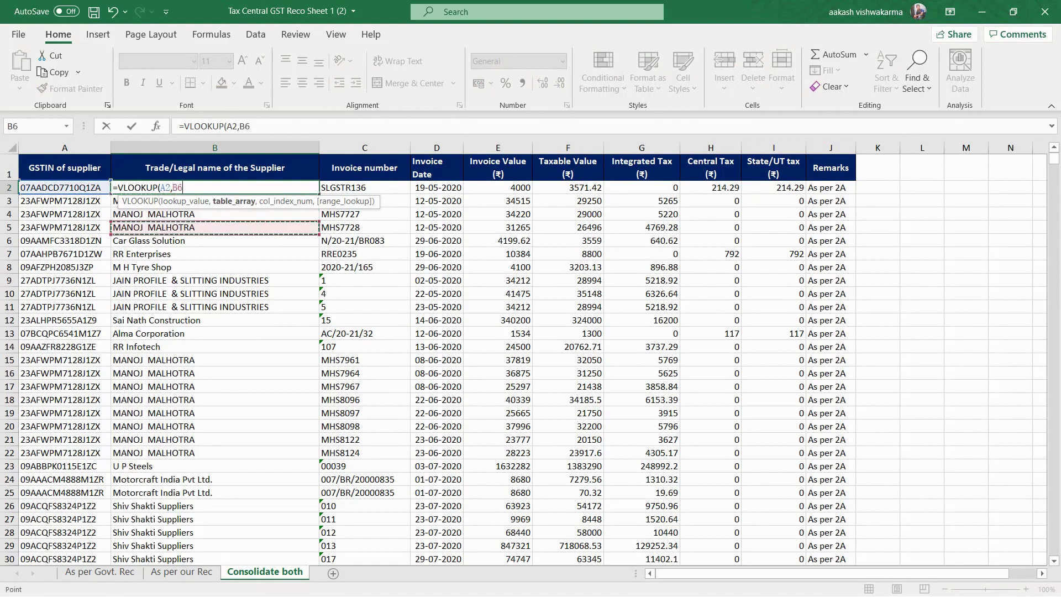
{"action": "key", "text": "Down"}
{"action": "key", "text": "Down"}
{"action": "key", "text": "Down"}
{"action": "key", "text": "Down"}
{"action": "key", "text": "Down"}
{"action": "key", "text": "Down"}
{"action": "key", "text": "Down"}
{"action": "key", "text": "Down"}
{"action": "key", "text": "Down"}
{"action": "key", "text": "Down"}
{"action": "key", "text": "Down"}
{"action": "key", "text": "Down"}
{"action": "key", "text": "Down"}
{"action": "key", "text": "Down"}
{"action": "key", "text": "Down"}
{"action": "key", "text": "Down"}
{"action": "key", "text": "Down"}
{"action": "key", "text": "Down"}
{"action": "key", "text": "Down"}
{"action": "key", "text": "Down"}
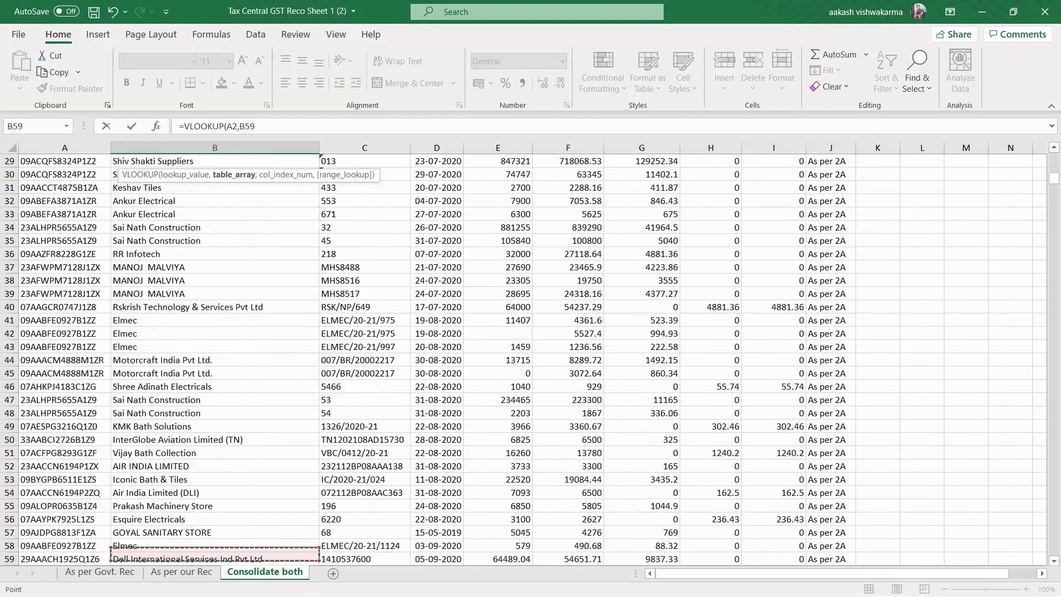
{"action": "key", "text": "Down"}
{"action": "key", "text": "Down"}
{"action": "key", "text": "Down"}
{"action": "key", "text": "Down"}
{"action": "key", "text": "Down"}
{"action": "key", "text": "Down"}
{"action": "key", "text": "Down"}
{"action": "key", "text": "Down"}
{"action": "key", "text": "Down"}
{"action": "key", "text": "Down"}
{"action": "key", "text": "Down"}
{"action": "key", "text": "Down"}
{"action": "key", "text": "Down"}
{"action": "key", "text": "Down"}
{"action": "key", "text": "Down"}
{"action": "key", "text": "Down"}
{"action": "key", "text": "Down"}
{"action": "key", "text": "Down"}
{"action": "key", "text": "Down"}
{"action": "key", "text": "Down"}
{"action": "key", "text": "shift+Left"}
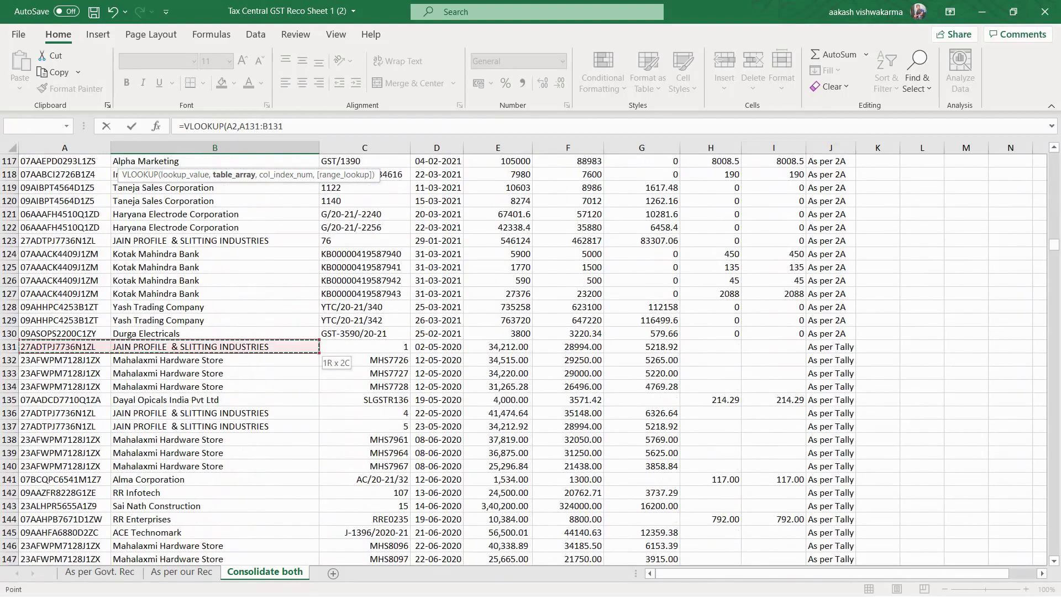
{"action": "key", "text": "ctrl+shift+Down"}
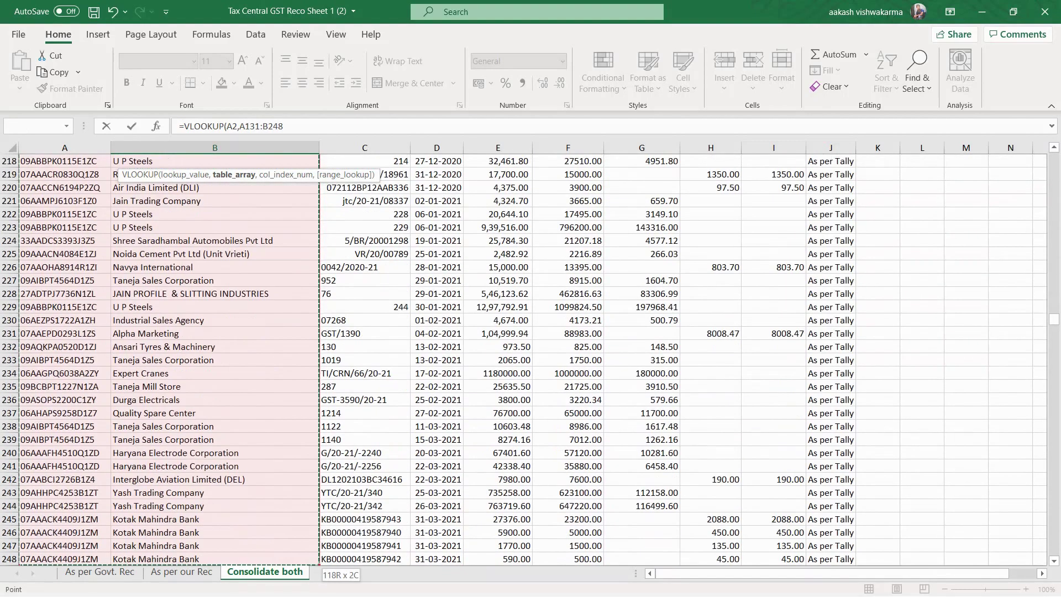
{"action": "left_click", "coordinate": [260, 126]}
{"action": "key", "text": "F4"}
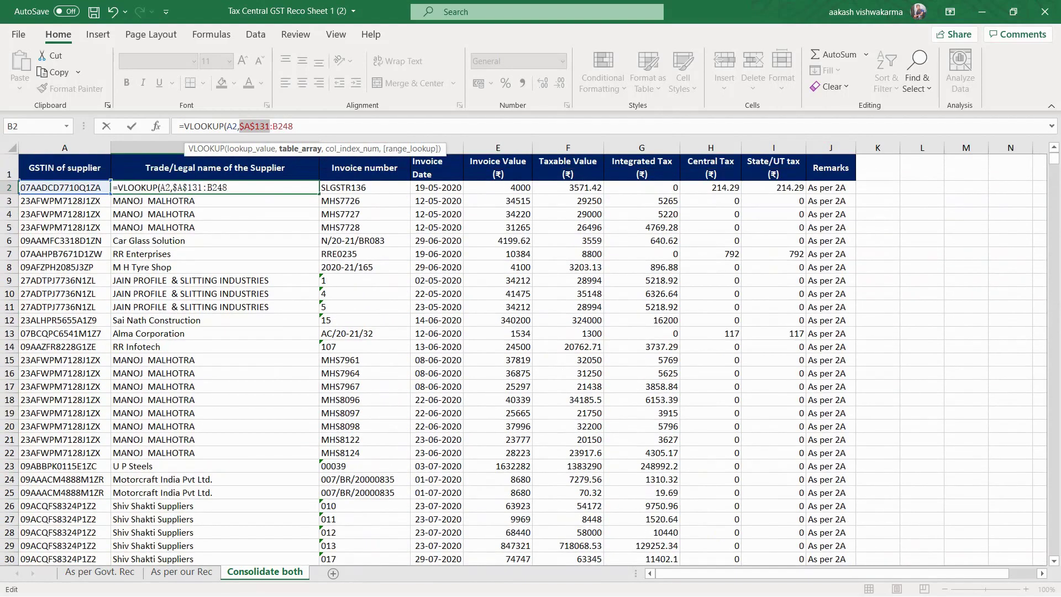
{"action": "key", "text": "End"}
{"action": "key", "text": "F4"}
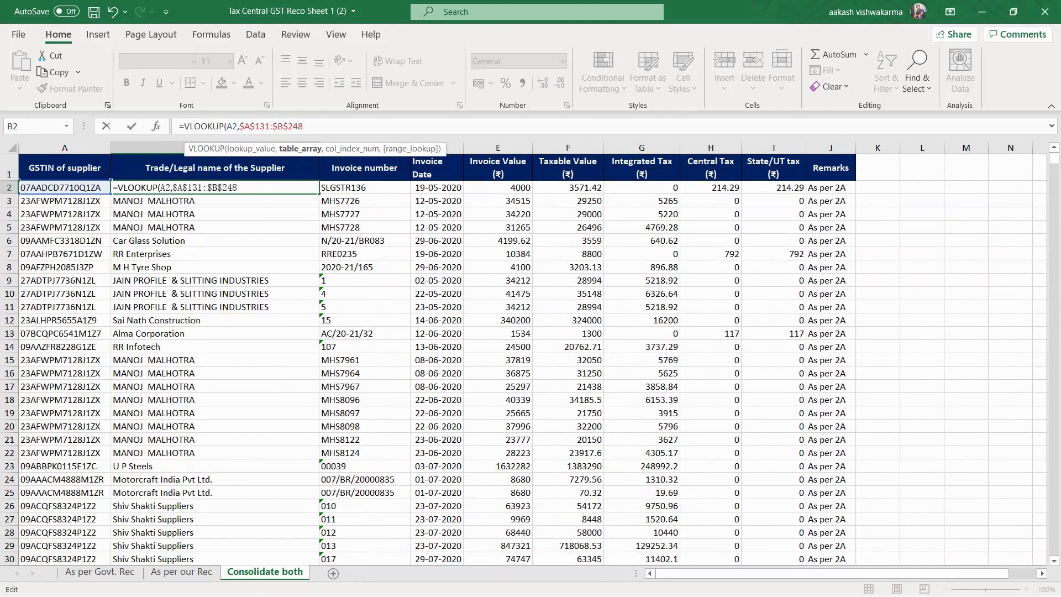
- Complete the B2 formula as =VLOOKUP(A2,$A$131:$B$248,2,), returning column 2 with the match argument left empty
{"action": "type", "text": ",2"}
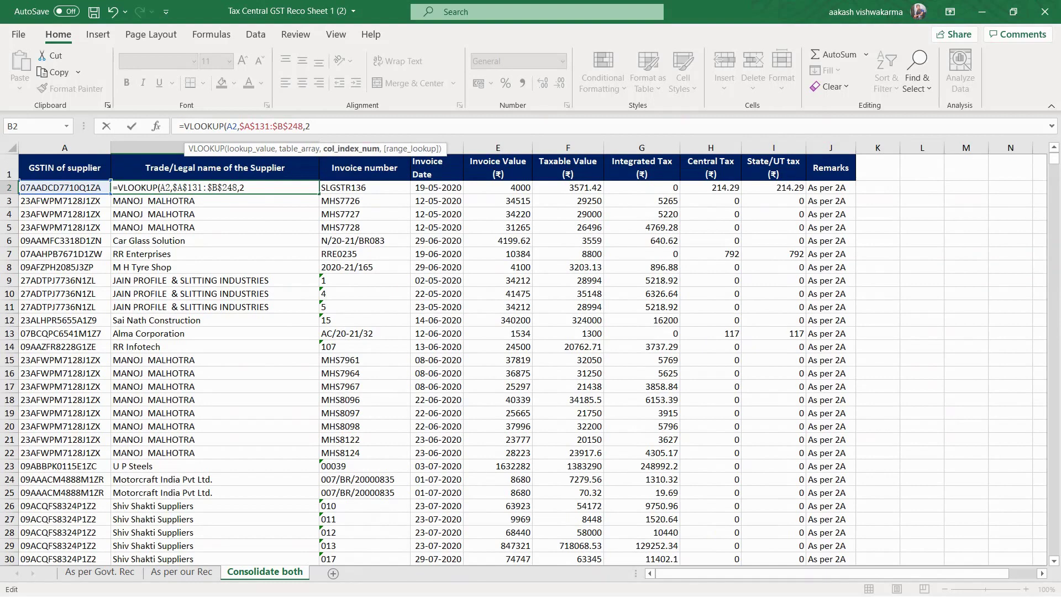
{"action": "type", "text": ","}
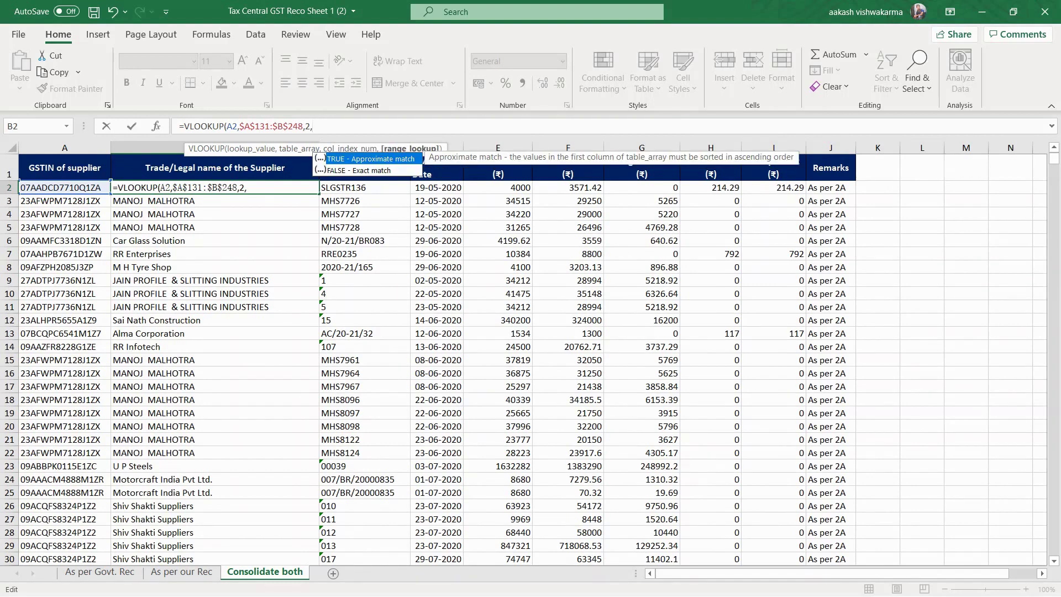
{"action": "key", "text": "Down"}
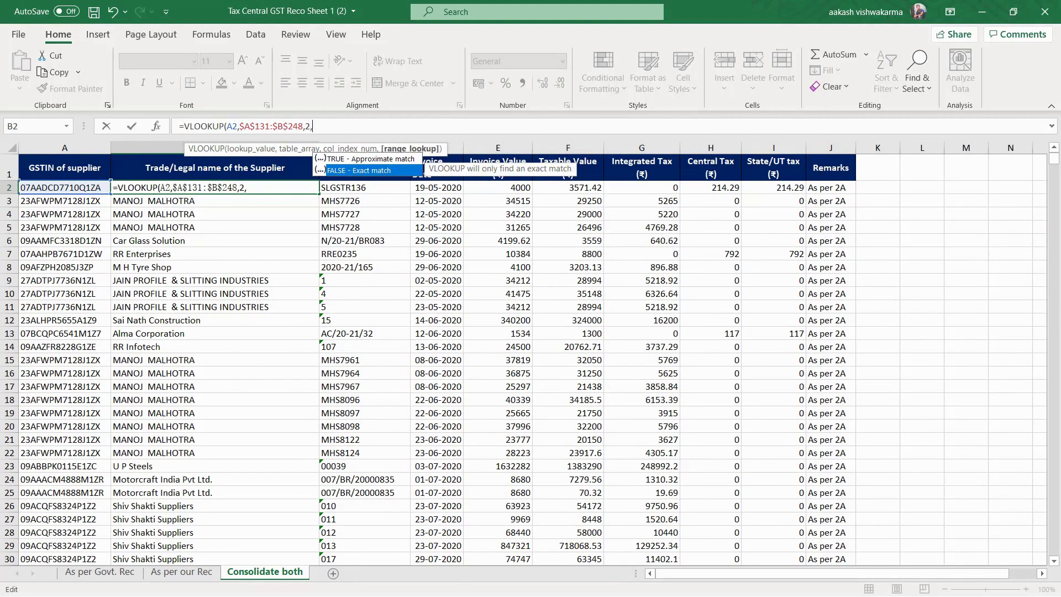
{"action": "key", "text": "Return"}
{"action": "key", "text": "Up"}
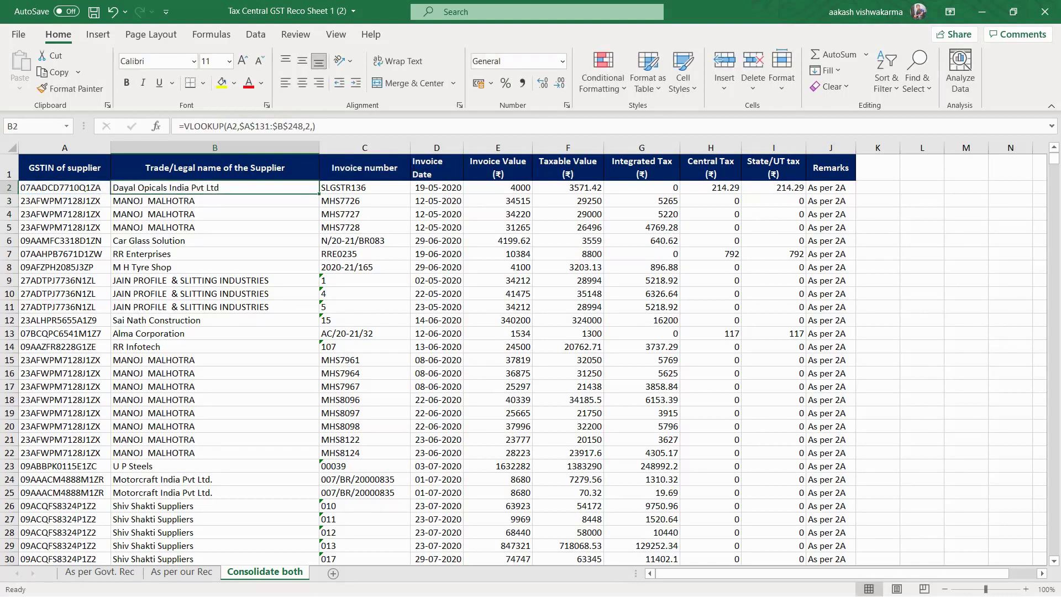
- Copy the B2 lookup formula to the supplier names of all remaining As per 2A rows, B3:B130
{"action": "key", "text": "ctrl+c"}
{"action": "key", "text": "Down"}
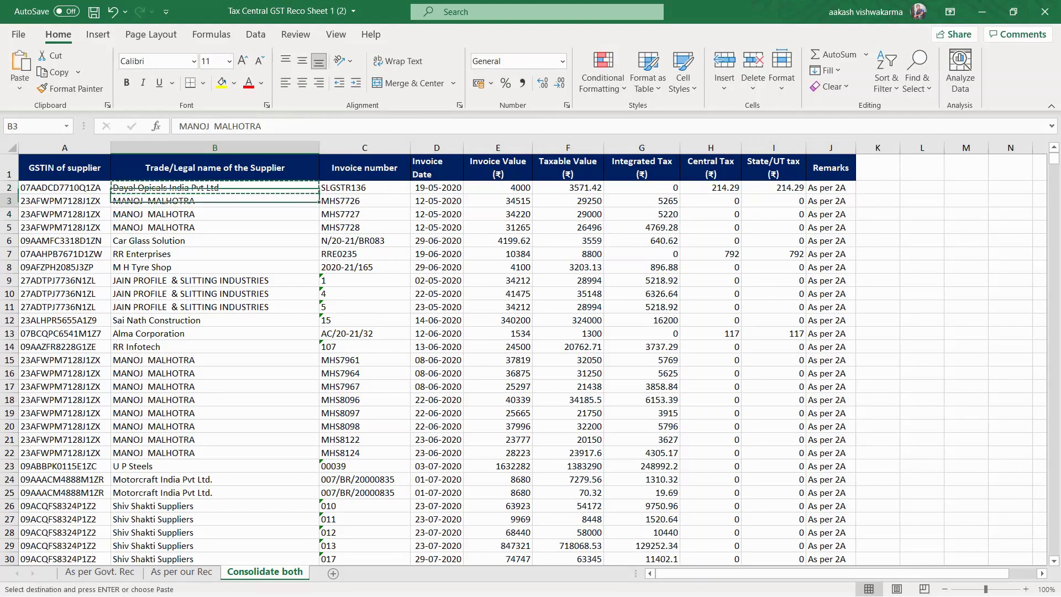
{"action": "key", "text": "shift+Down"}
{"action": "key", "text": "shift+Down"}
{"action": "key", "text": "shift+Down"}
{"action": "key", "text": "shift+Down"}
{"action": "key", "text": "shift+Down"}
{"action": "key", "text": "shift+Down"}
{"action": "key", "text": "shift+Down"}
{"action": "key", "text": "shift+Down"}
{"action": "key", "text": "shift+Down"}
{"action": "key", "text": "shift+Down"}
{"action": "key", "text": "shift+Down"}
{"action": "key", "text": "shift+Down"}
{"action": "key", "text": "shift+Down"}
{"action": "key", "text": "shift+Down"}
{"action": "key", "text": "shift+Down"}
{"action": "key", "text": "shift+Down"}
{"action": "key", "text": "shift+Down"}
{"action": "key", "text": "shift+Down"}
{"action": "key", "text": "shift+Down"}
{"action": "key", "text": "shift+Down"}
{"action": "key", "text": "shift+Down"}
{"action": "key", "text": "shift+Down"}
{"action": "key", "text": "shift+Down"}
{"action": "key", "text": "shift+Down"}
{"action": "key", "text": "shift+Down"}
{"action": "key", "text": "shift+Down"}
{"action": "key", "text": "shift+Down"}
{"action": "key", "text": "shift+Down"}
{"action": "key", "text": "shift+Down"}
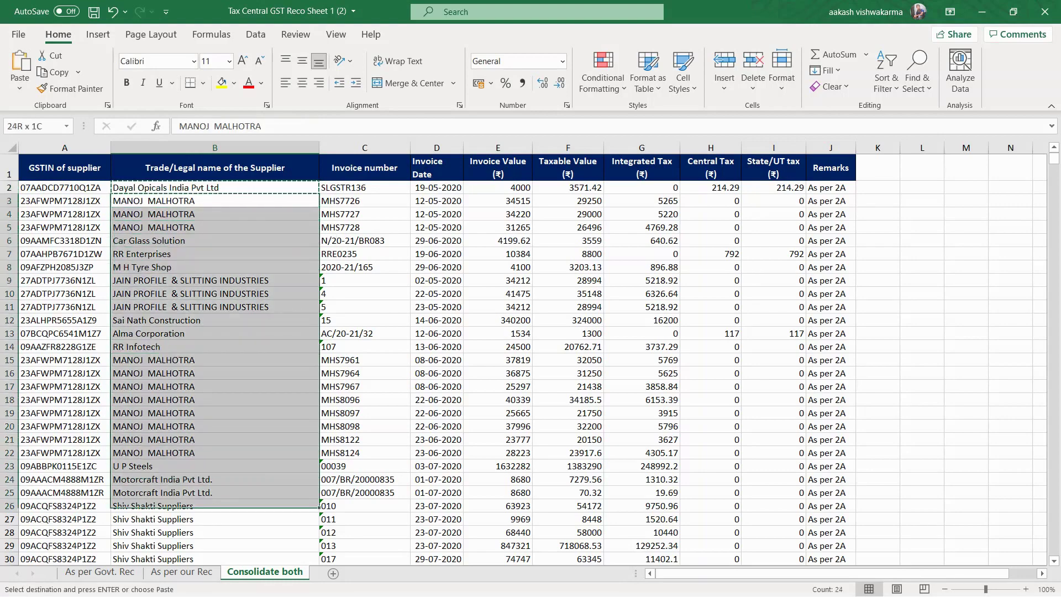
{"action": "key", "text": "shift+Down"}
{"action": "key", "text": "shift+Down"}
{"action": "key", "text": "shift+Down"}
{"action": "key", "text": "shift+Down"}
{"action": "key", "text": "shift+Down"}
{"action": "key", "text": "shift+Down"}
{"action": "key", "text": "shift+Down"}
{"action": "key", "text": "shift+Down"}
{"action": "key", "text": "shift+Down"}
{"action": "key", "text": "shift+Down"}
{"action": "key", "text": "shift+Down"}
{"action": "key", "text": "shift+Down"}
{"action": "key", "text": "shift+Down"}
{"action": "key", "text": "shift+Down"}
{"action": "key", "text": "shift+Down"}
{"action": "key", "text": "shift+Down"}
{"action": "key", "text": "shift+Down"}
{"action": "key", "text": "shift+Down"}
{"action": "key", "text": "shift+Down"}
{"action": "key", "text": "shift+Down"}
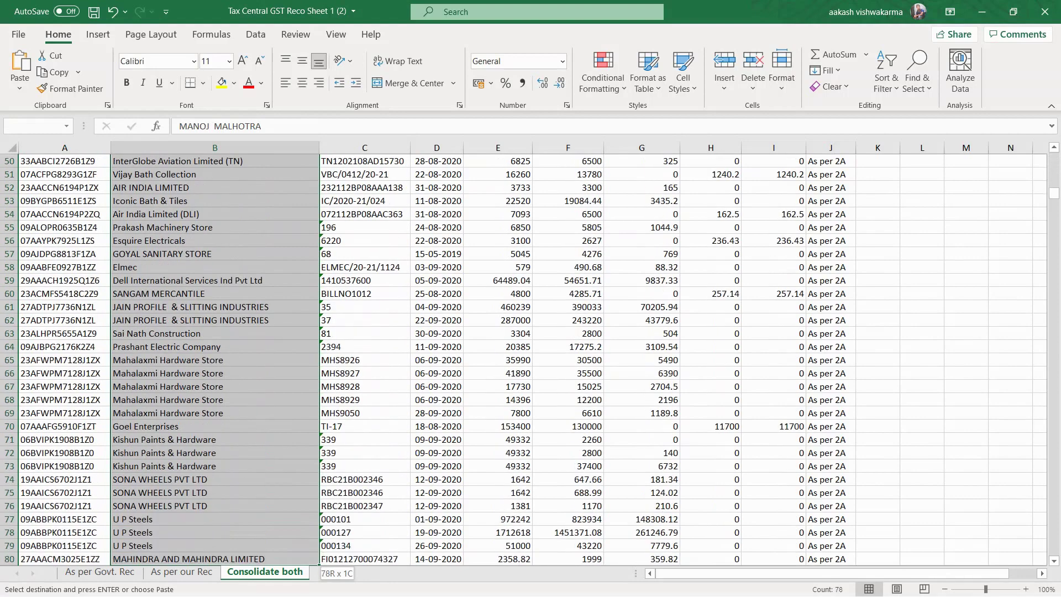
{"action": "key", "text": "shift+Down"}
{"action": "key", "text": "shift+Down"}
{"action": "key", "text": "shift+Down"}
{"action": "key", "text": "shift+Down"}
{"action": "key", "text": "shift+Down"}
{"action": "key", "text": "shift+Down"}
{"action": "key", "text": "shift+Down"}
{"action": "key", "text": "shift+Down"}
{"action": "key", "text": "shift+Down"}
{"action": "key", "text": "shift+Down"}
{"action": "key", "text": "shift+Down"}
{"action": "key", "text": "shift+Down"}
{"action": "key", "text": "shift+Down"}
{"action": "key", "text": "shift+Down"}
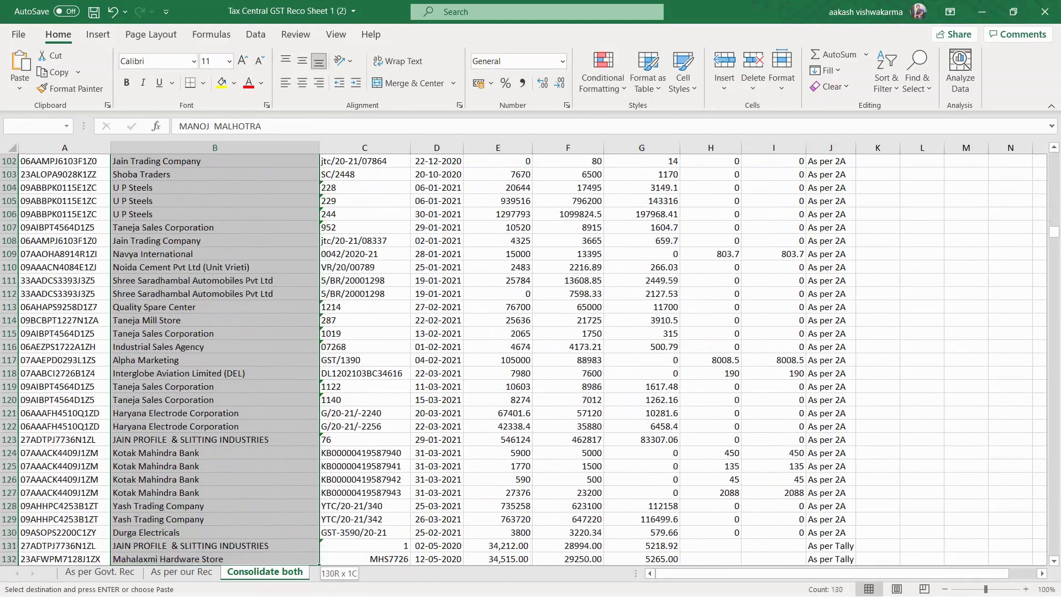
{"action": "key", "text": "shift+Up"}
{"action": "key", "text": "shift+Up"}
{"action": "key", "text": "shift+Up"}
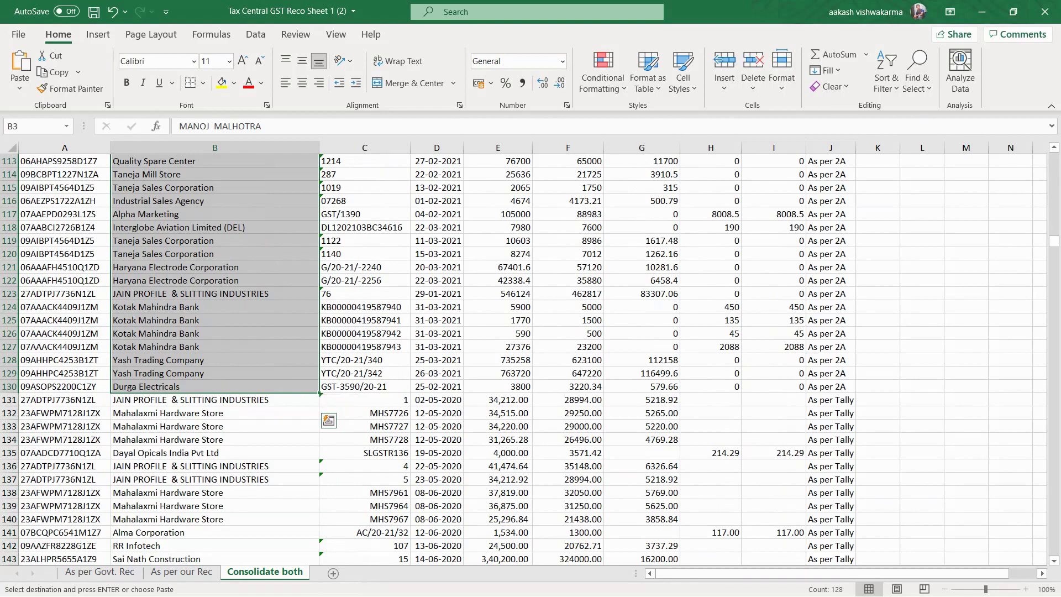
{"action": "key", "text": "ctrl+v"}
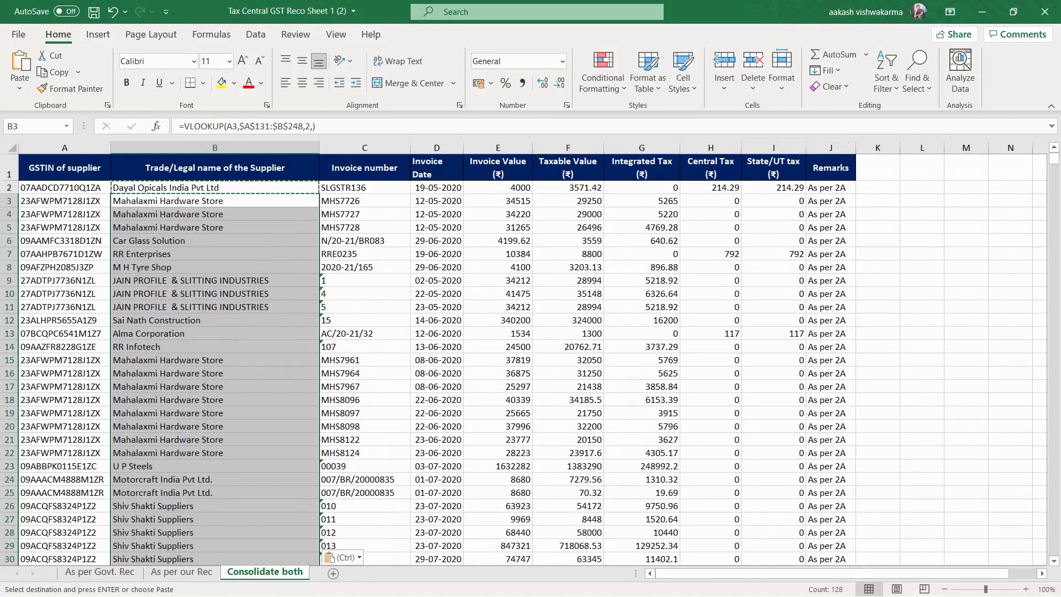
- Create a PivotTable from the Consolidate both range $A$1:$J$248 on a new worksheet
{"action": "left_click", "coordinate": [64, 167]}
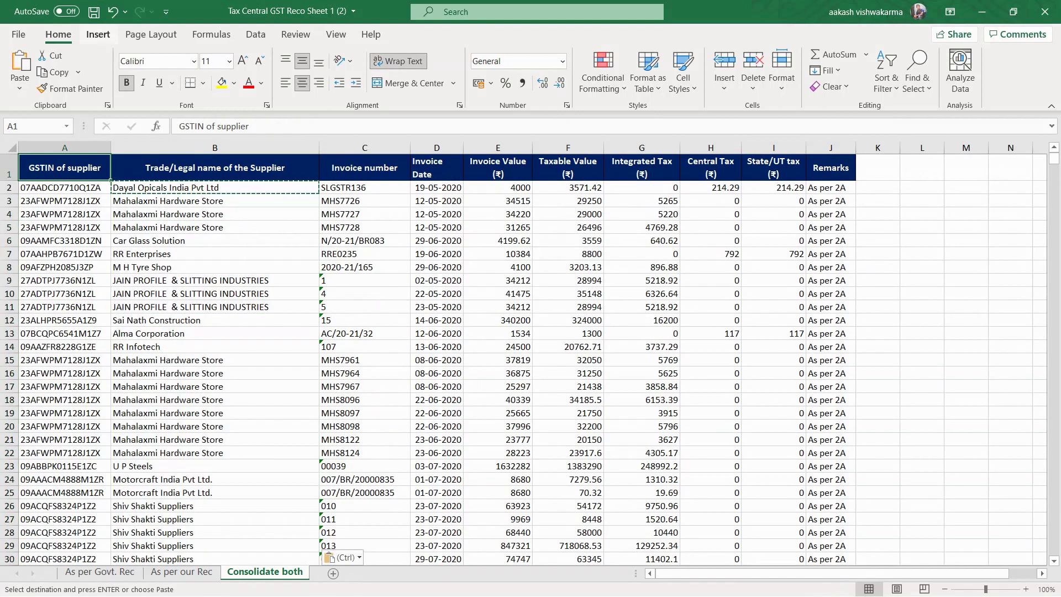
{"action": "left_click", "coordinate": [98, 34]}
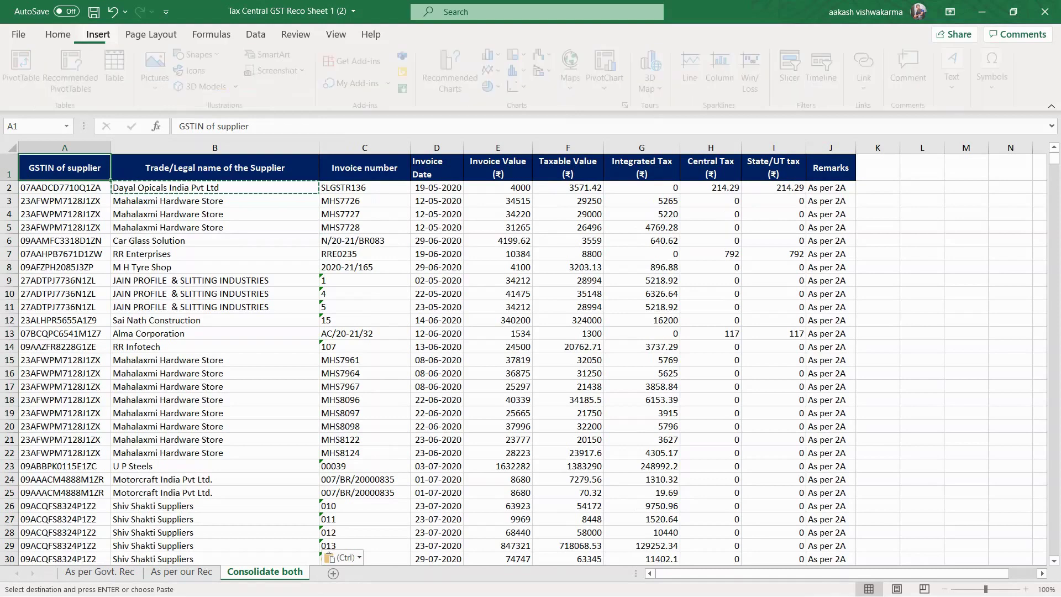
{"action": "left_click", "coordinate": [25, 69]}
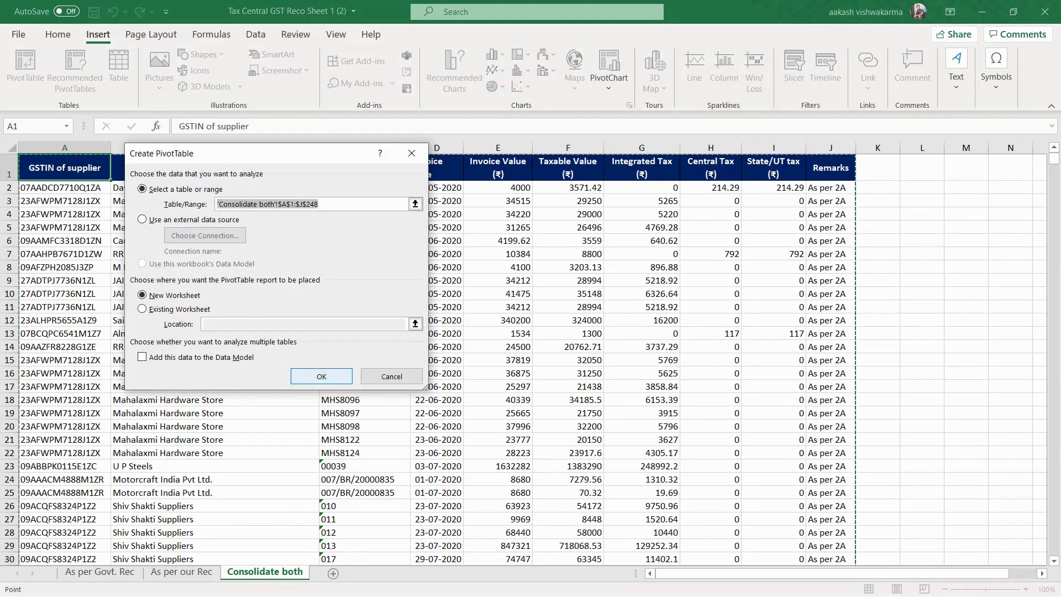
{"action": "key", "text": "Return"}
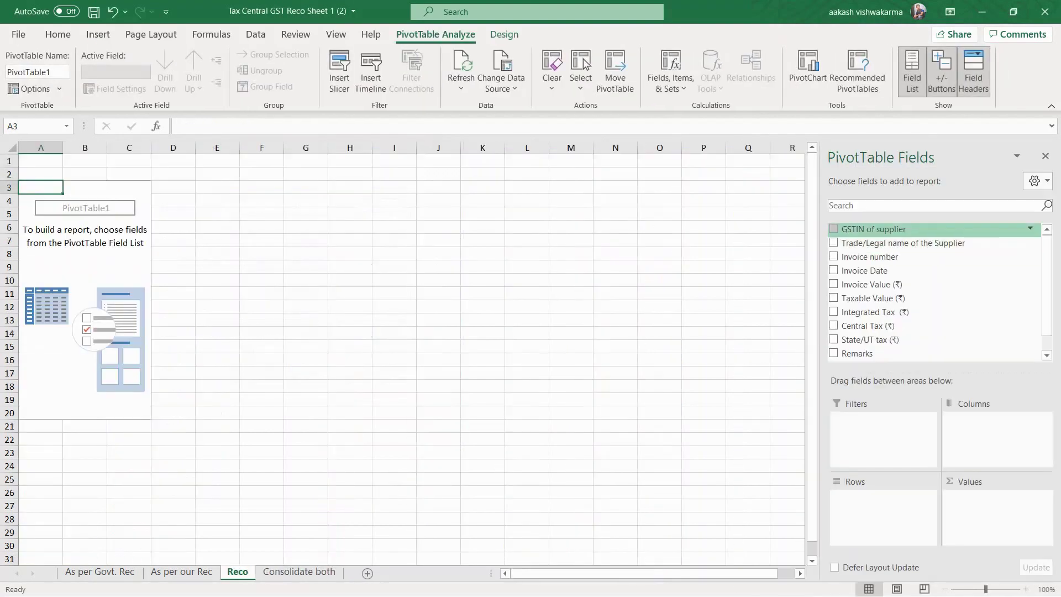
- Add GSTIN of supplier, Invoice number, Invoice Date and Trade/Legal name of the Supplier as row fields of the PivotTable
{"action": "left_click_drag", "start_coordinate": [873, 230], "coordinate": [885, 517]}
{"action": "left_click_drag", "start_coordinate": [869, 315], "coordinate": [879, 332]}
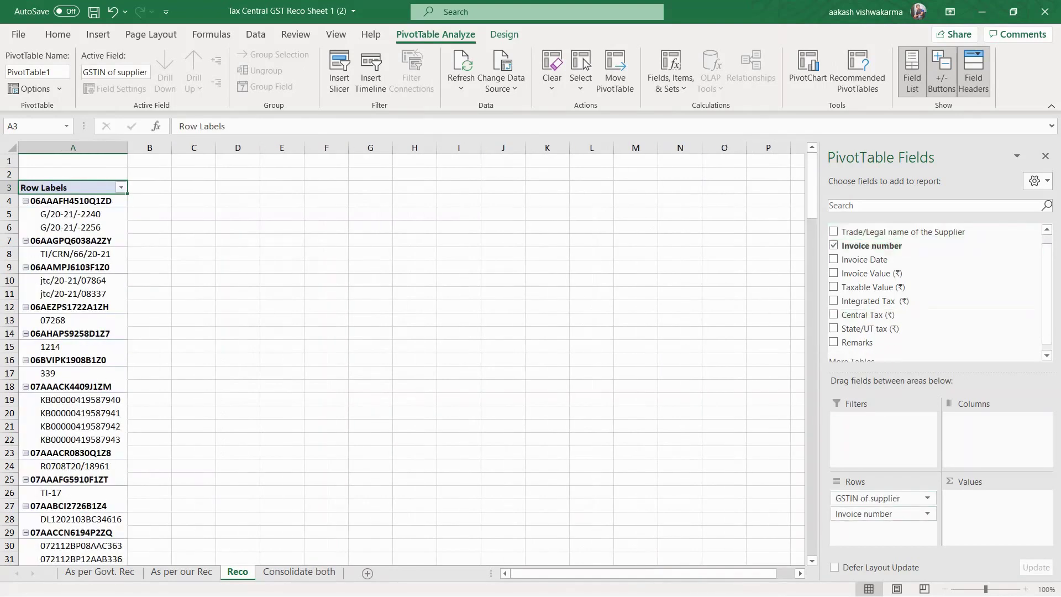
{"action": "left_click", "coordinate": [834, 259]}
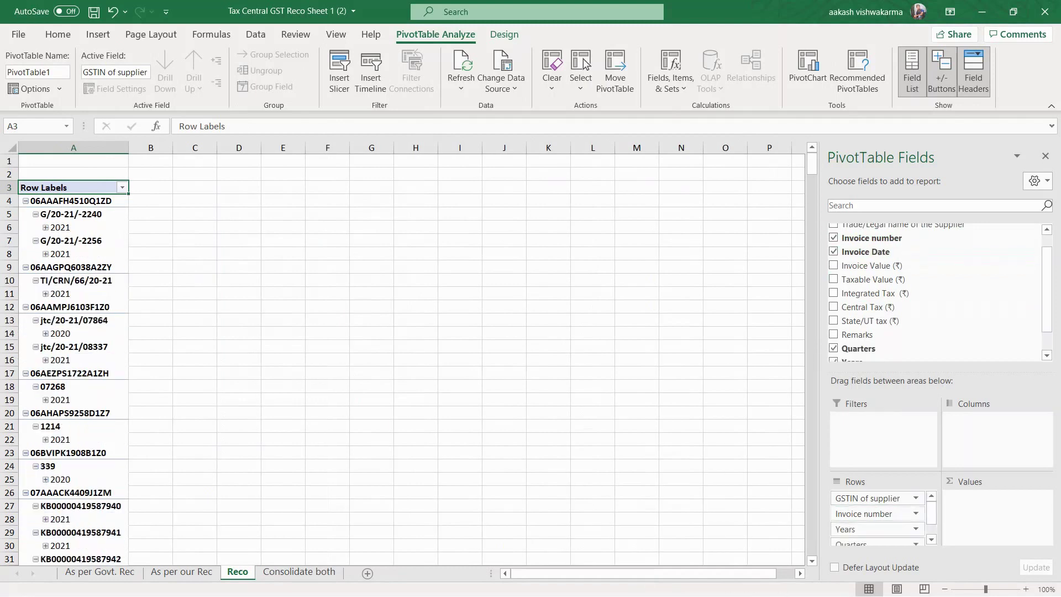
{"action": "left_click_drag", "start_coordinate": [903, 232], "coordinate": [878, 542]}
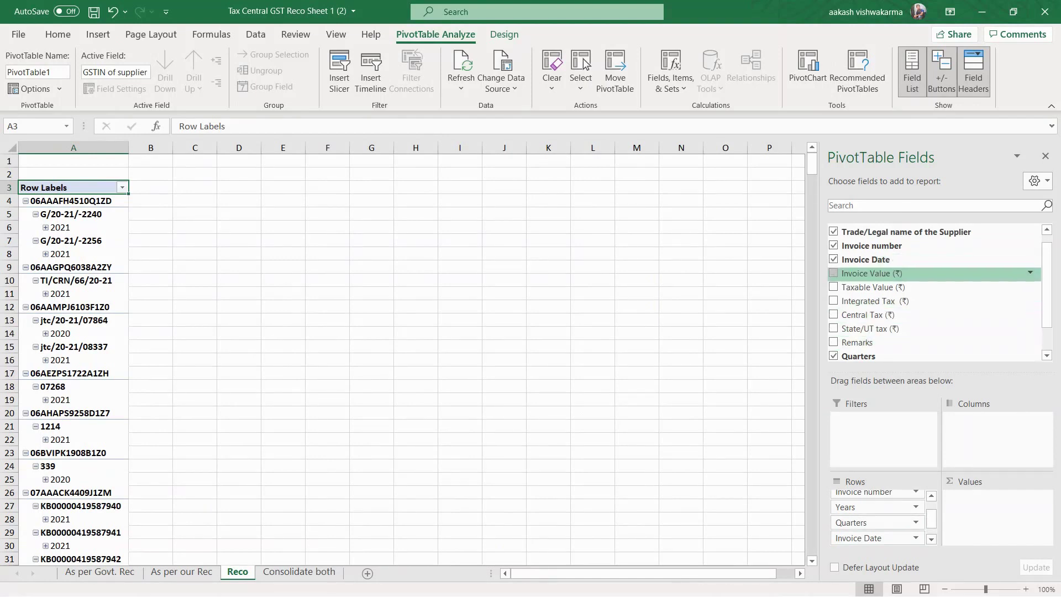
- Sum Invoice Value, Taxable Value, Integrated Tax, Central Tax and State/UT tax as PivotTable values, split into columns by Remarks
{"action": "left_click_drag", "start_coordinate": [865, 273], "coordinate": [989, 501]}
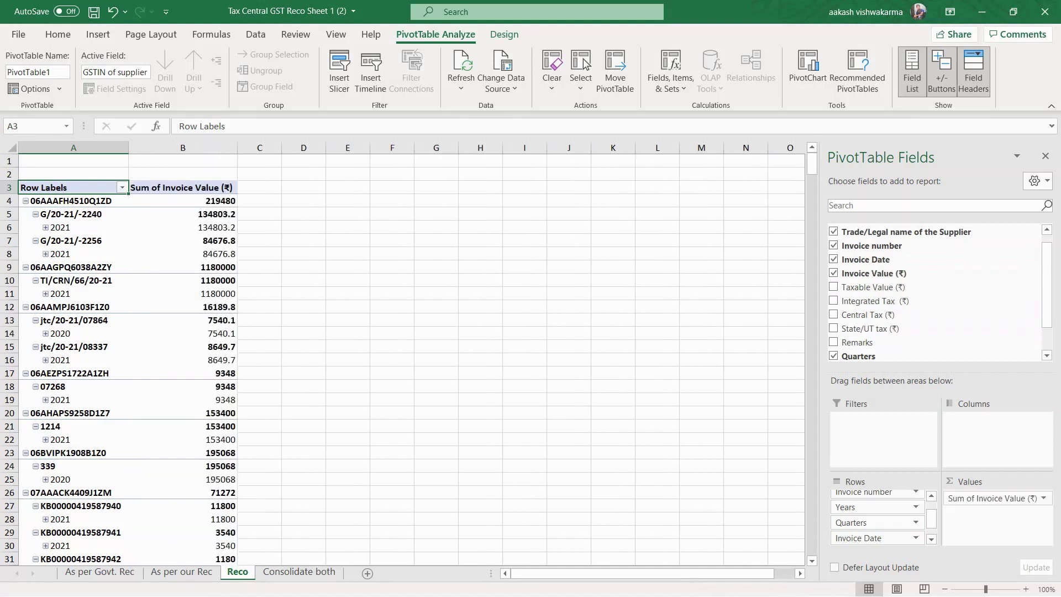
{"action": "left_click", "coordinate": [833, 287]}
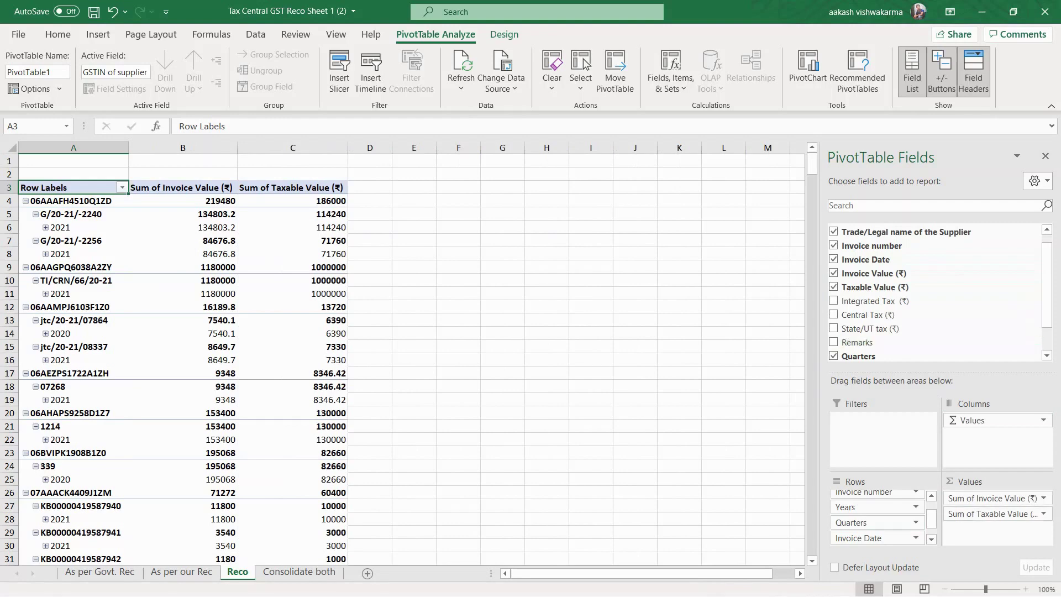
{"action": "left_click", "coordinate": [834, 301]}
{"action": "left_click", "coordinate": [834, 314]}
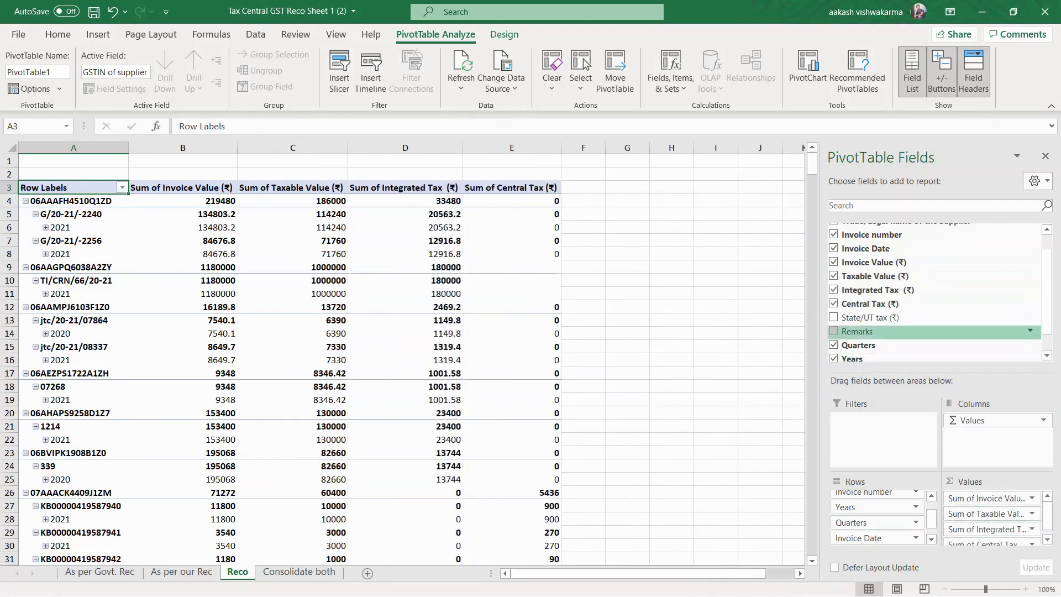
{"action": "left_click_drag", "start_coordinate": [871, 318], "coordinate": [989, 525]}
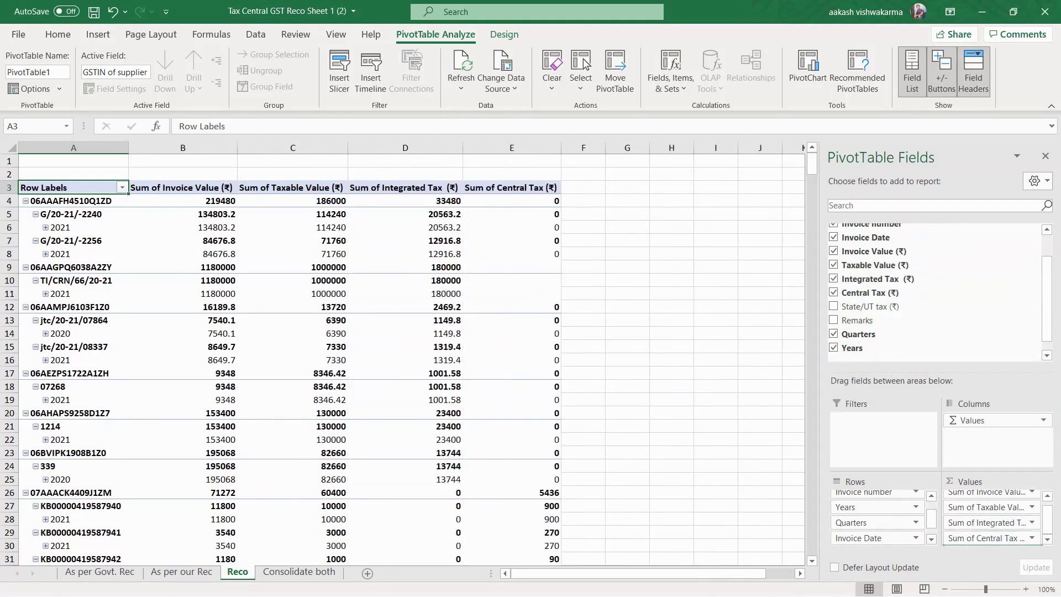
{"action": "scroll", "coordinate": [934, 321], "scroll_direction": "down", "scroll_amount": 1}
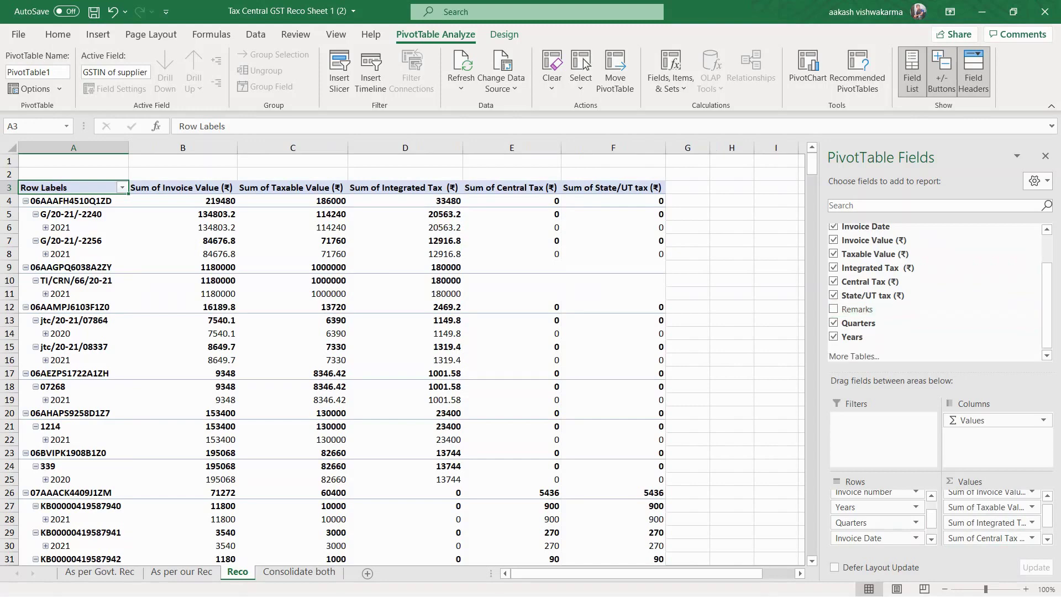
{"action": "left_click_drag", "start_coordinate": [857, 309], "coordinate": [989, 417]}
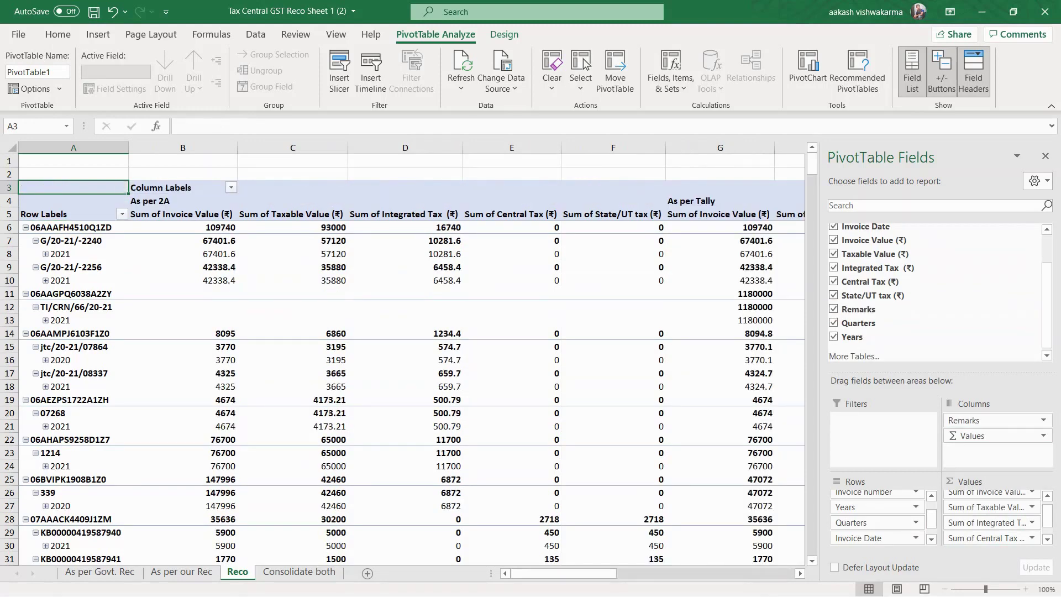
- Switch the PivotTable to the classic layout and hide its expand/collapse buttons
{"action": "right_click", "coordinate": [83, 188]}
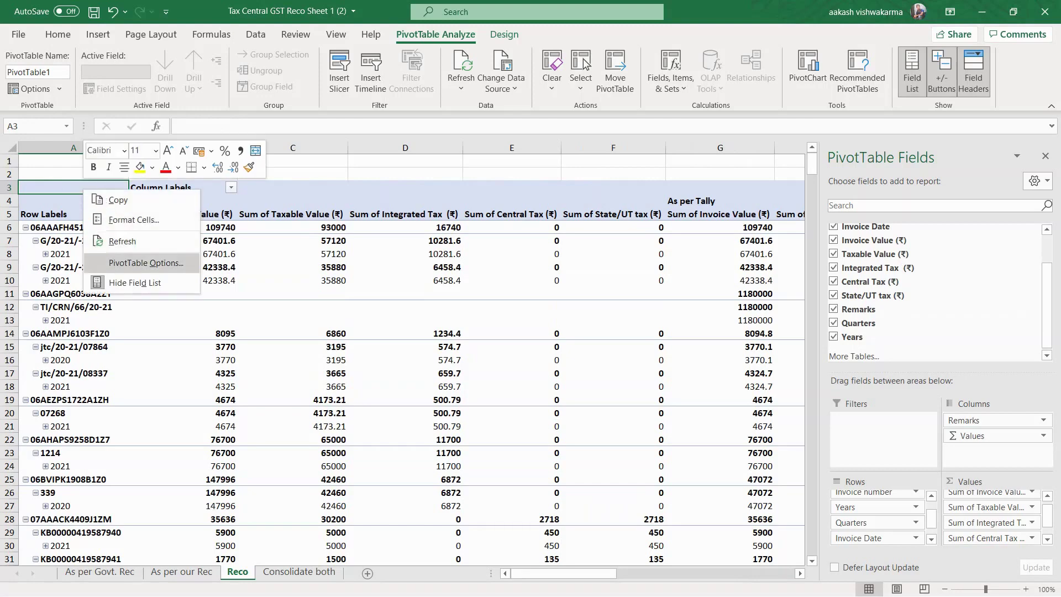
{"action": "left_click", "coordinate": [146, 263]}
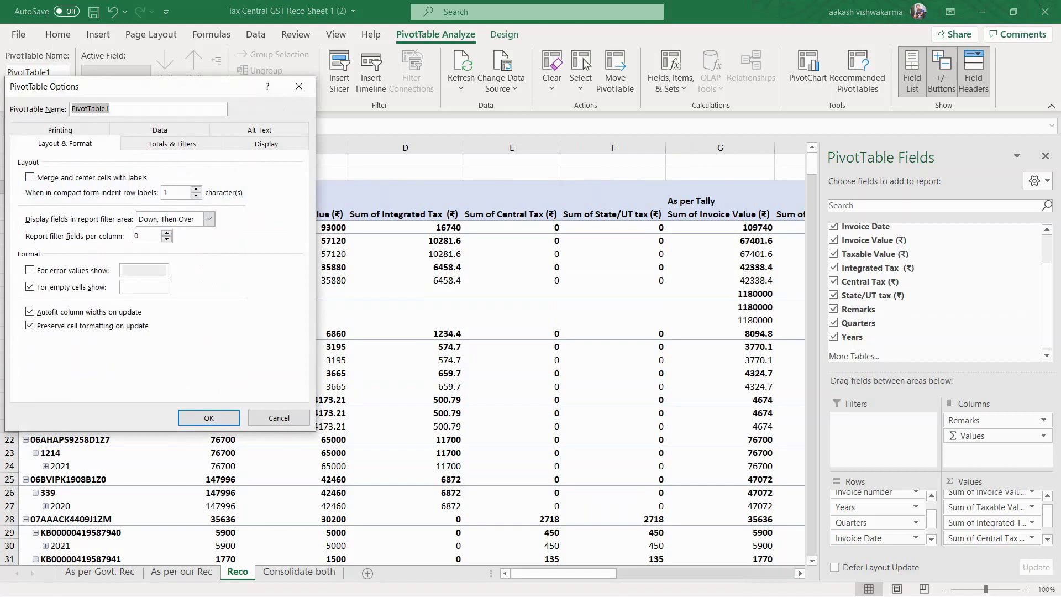
{"action": "left_click", "coordinate": [266, 144]}
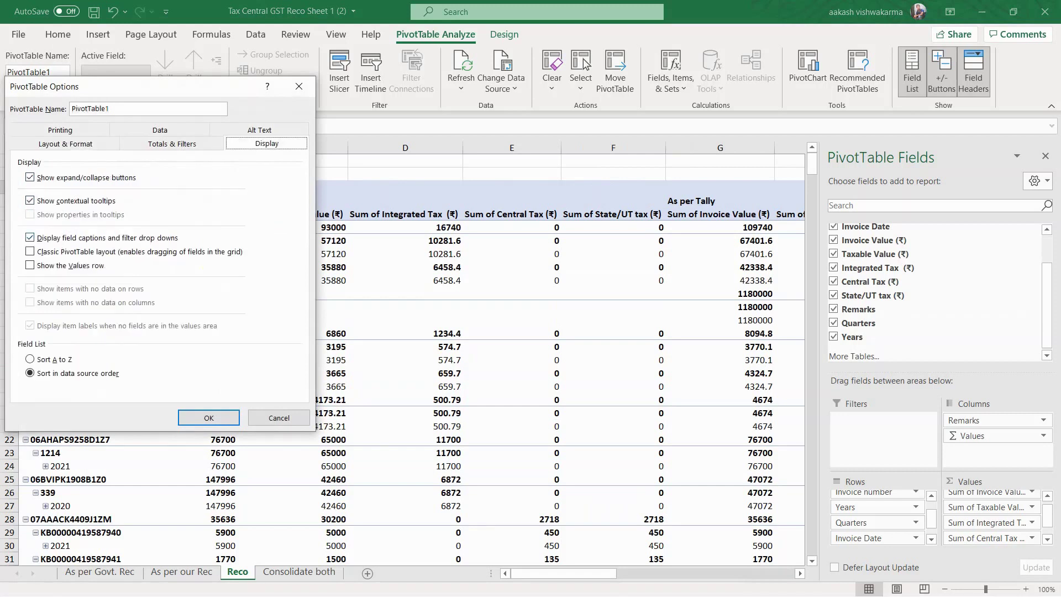
{"action": "left_click", "coordinate": [29, 251]}
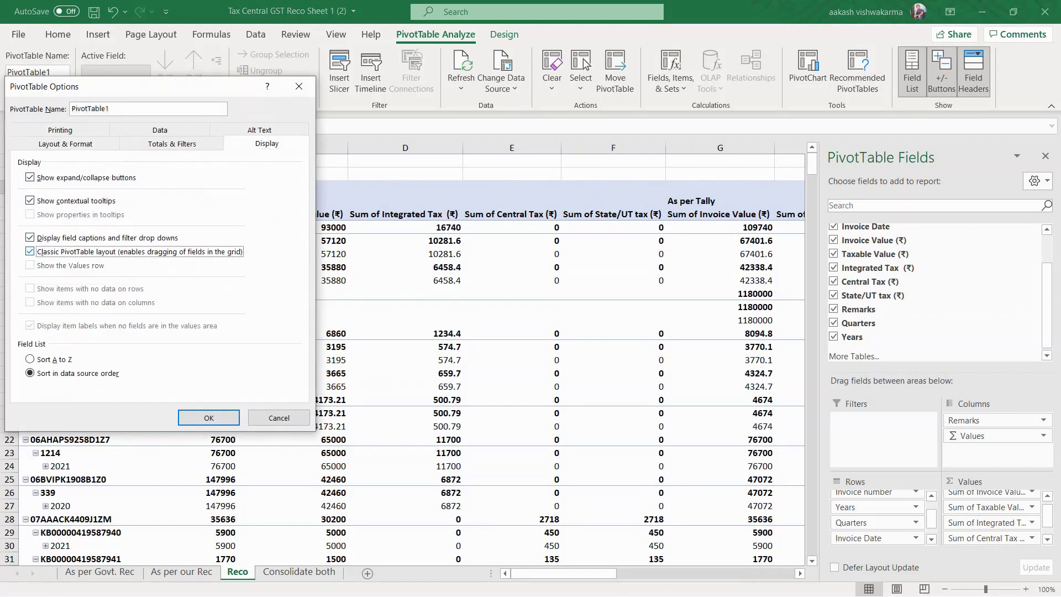
{"action": "left_click", "coordinate": [30, 178]}
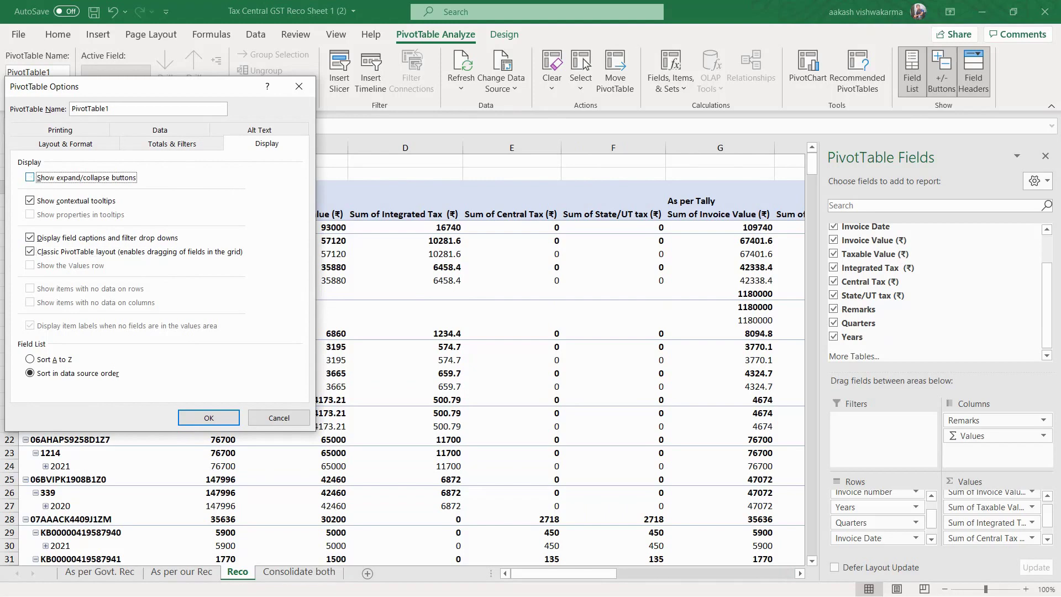
{"action": "left_click", "coordinate": [202, 418]}
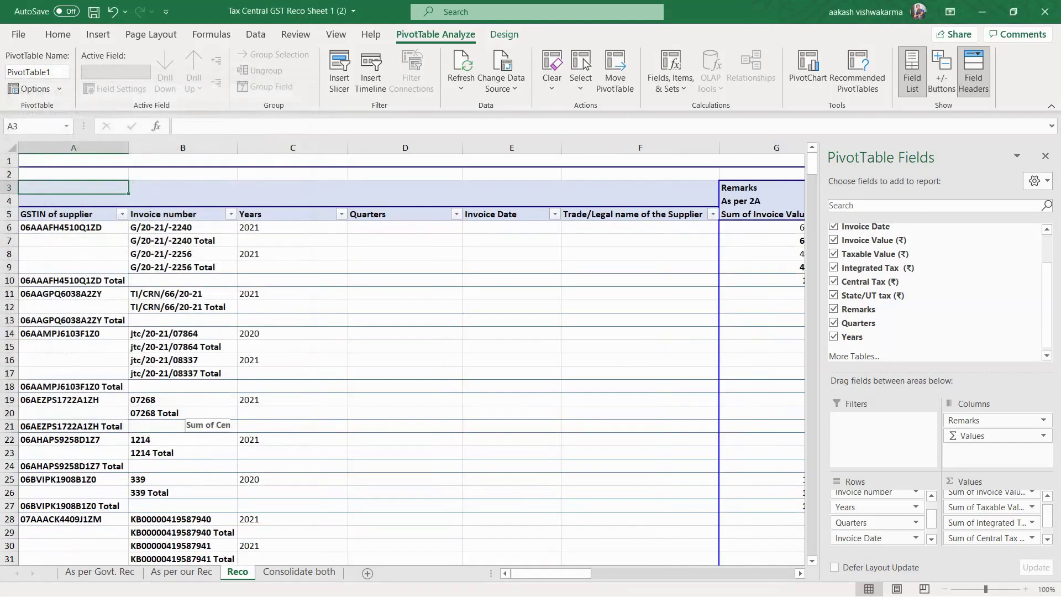
- Remove the Years and Quarters fields from the PivotTable and turn off the subtotals for Invoice number, Invoice Date and GSTIN of supplier
{"action": "right_click", "coordinate": [294, 228]}
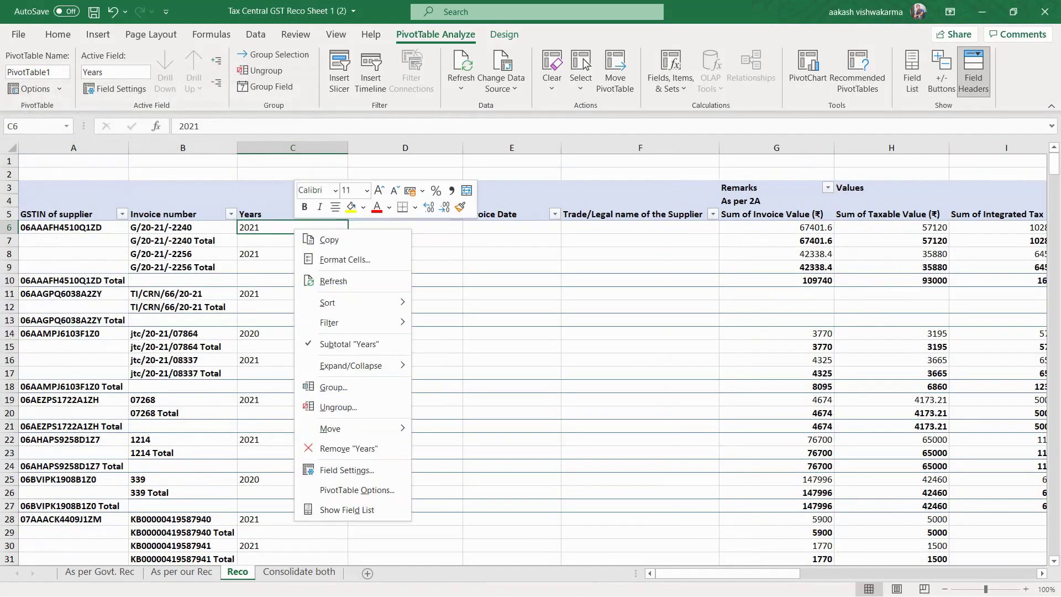
{"action": "left_click", "coordinate": [345, 449]}
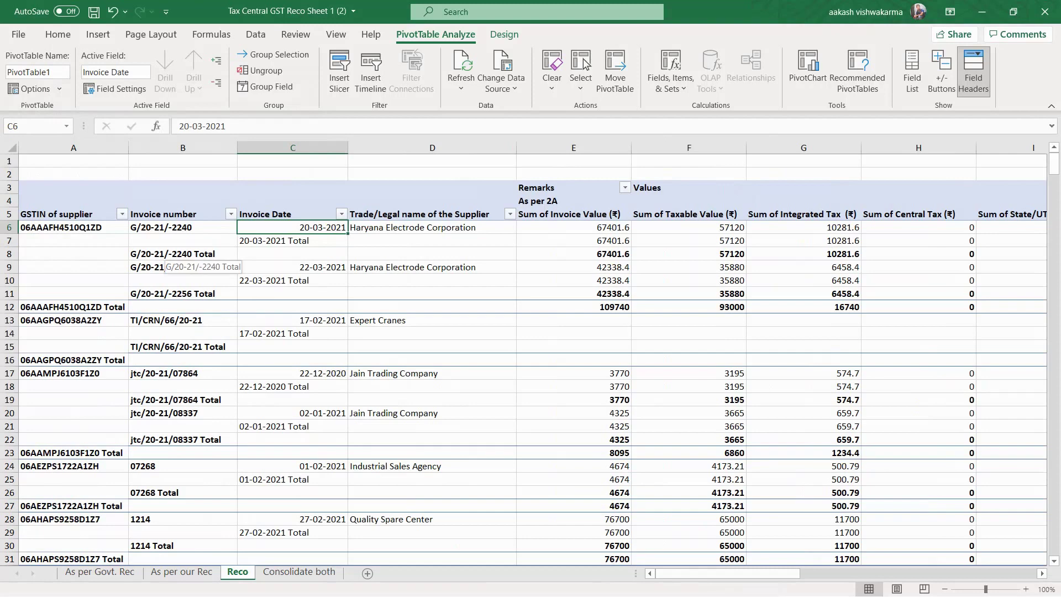
{"action": "left_click", "coordinate": [173, 255]}
{"action": "right_click", "coordinate": [173, 255]}
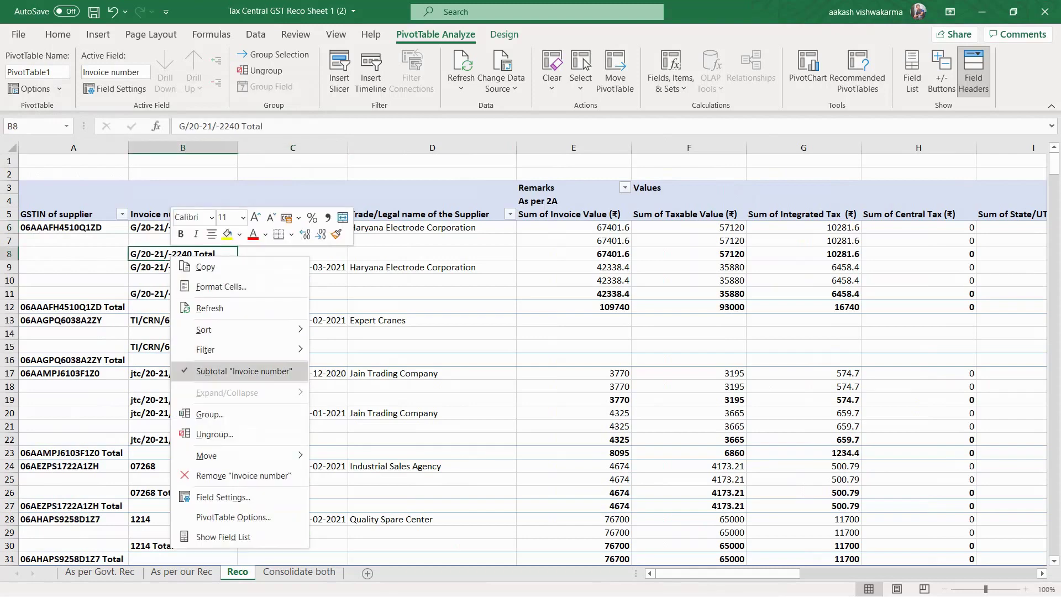
{"action": "left_click", "coordinate": [243, 371]}
{"action": "left_click", "coordinate": [313, 240]}
{"action": "right_click", "coordinate": [312, 240]}
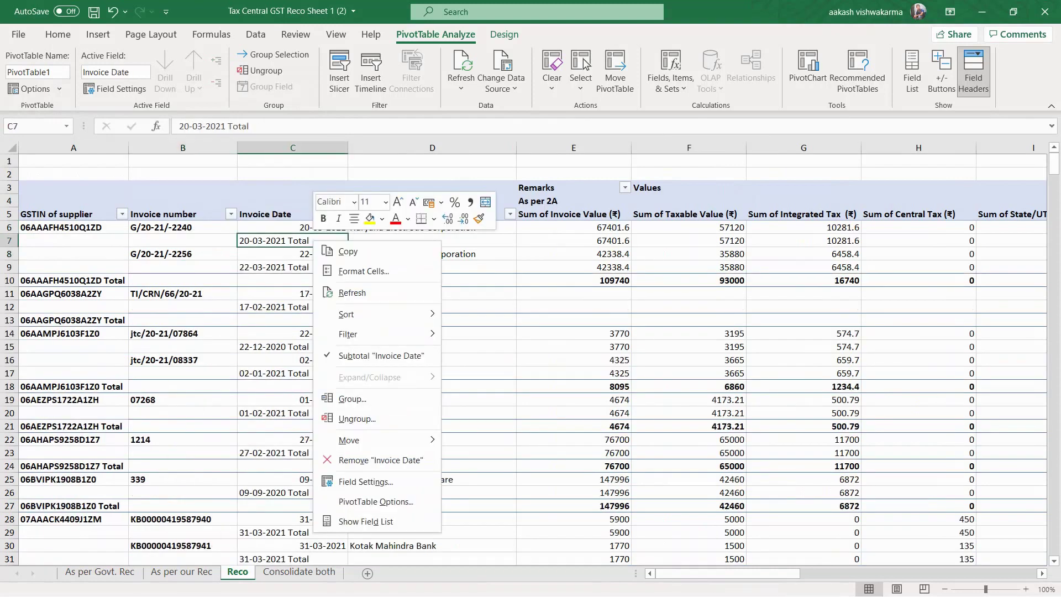
{"action": "left_click", "coordinate": [381, 355]}
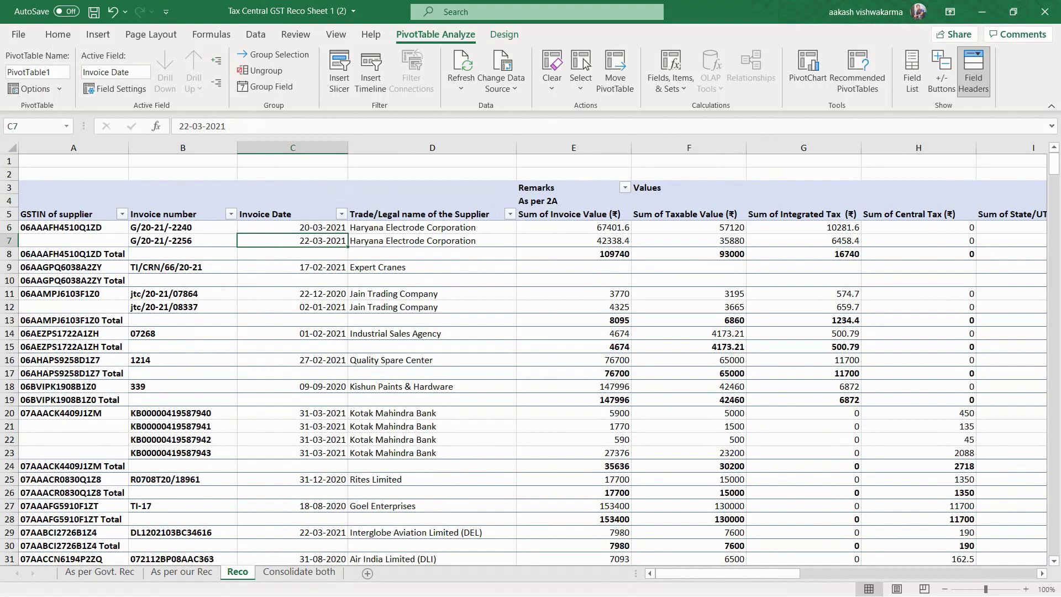
{"action": "right_click", "coordinate": [82, 254]}
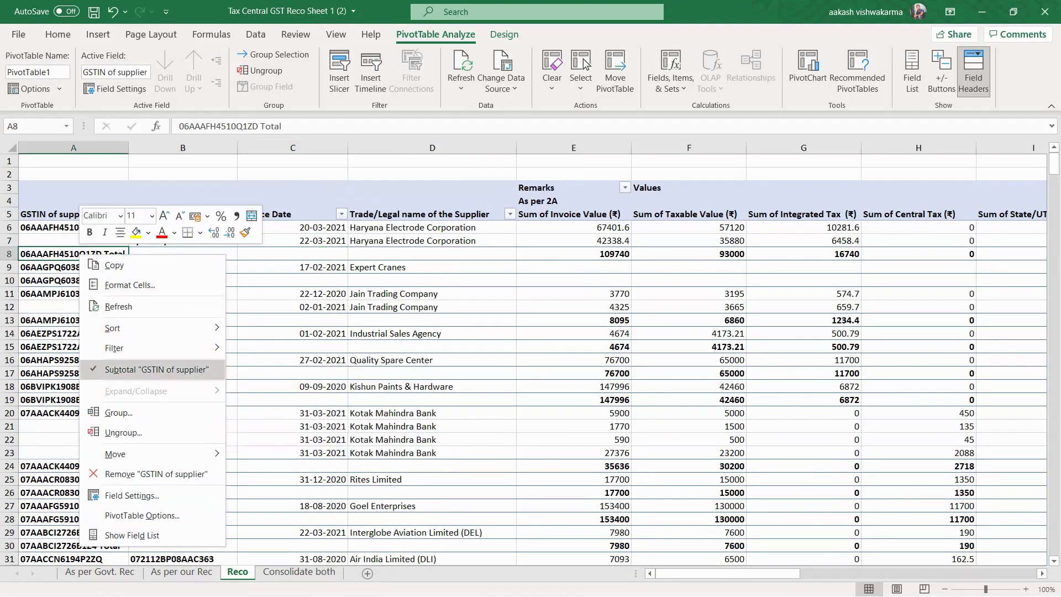
{"action": "left_click", "coordinate": [156, 369]}
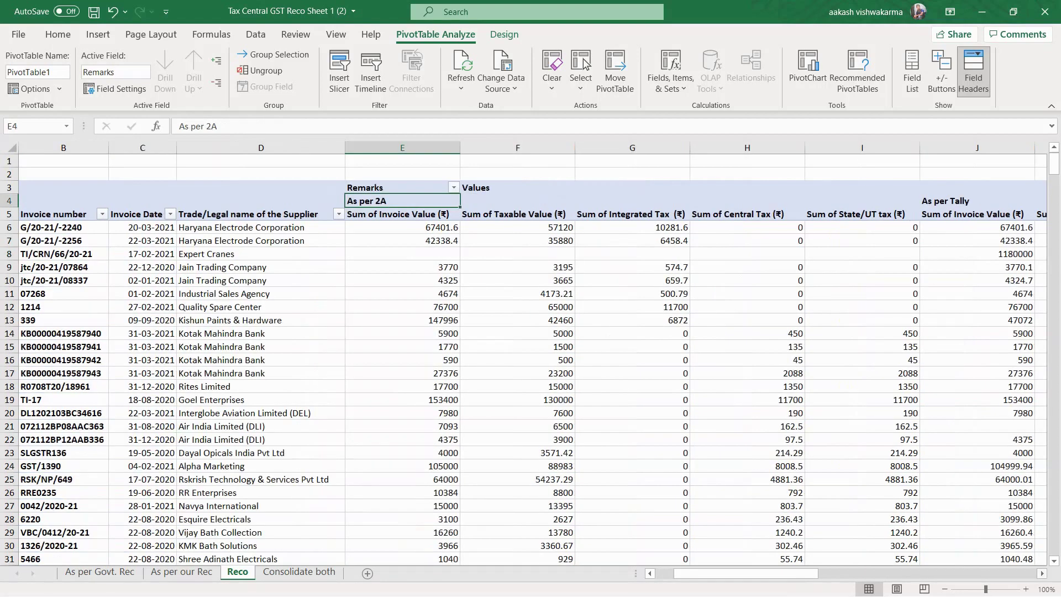
- Remove the grand total columns from the PivotTable
{"action": "scroll", "coordinate": [532, 360], "scroll_direction": "right", "scroll_amount": 1}
{"action": "scroll", "coordinate": [532, 360], "scroll_direction": "right", "scroll_amount": 2}
{"action": "left_click", "coordinate": [651, 201]}
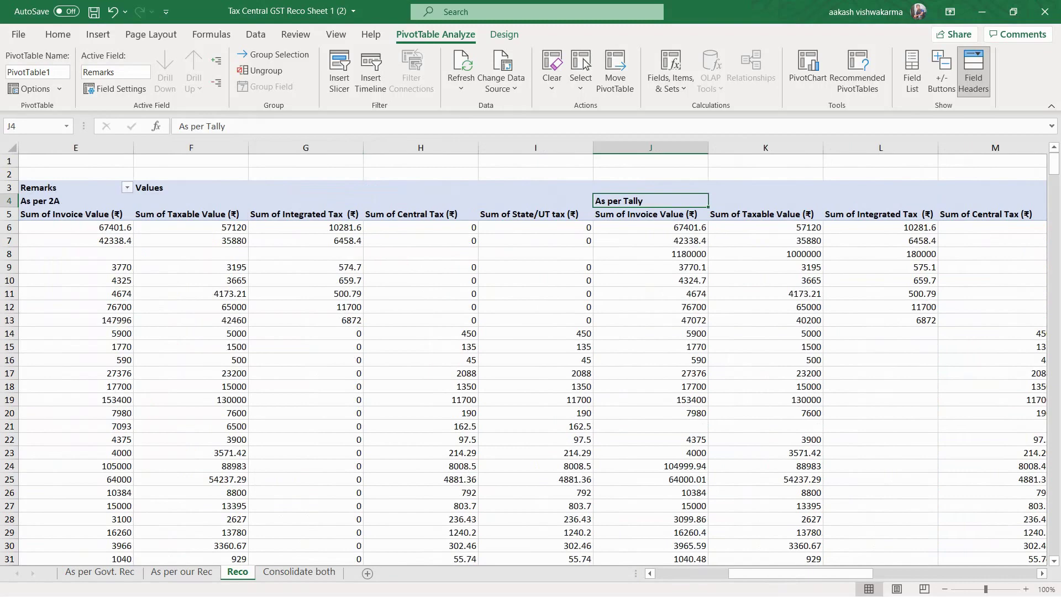
{"action": "scroll", "coordinate": [533, 359], "scroll_direction": "right", "scroll_amount": 3}
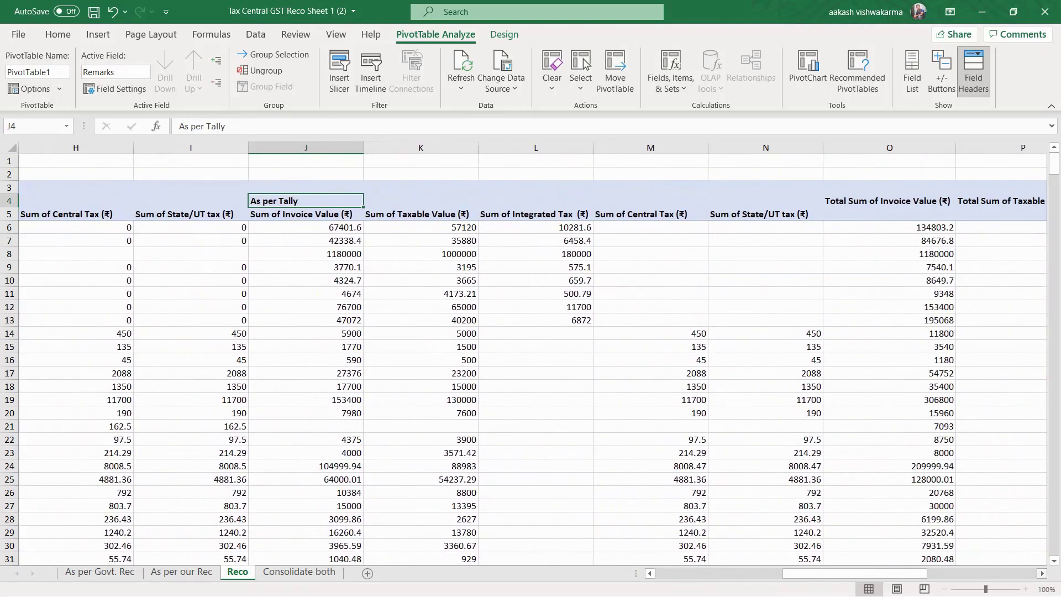
{"action": "scroll", "coordinate": [532, 359], "scroll_direction": "right", "scroll_amount": 1}
{"action": "scroll", "coordinate": [532, 359], "scroll_direction": "right", "scroll_amount": 3}
{"action": "right_click", "coordinate": [444, 215]}
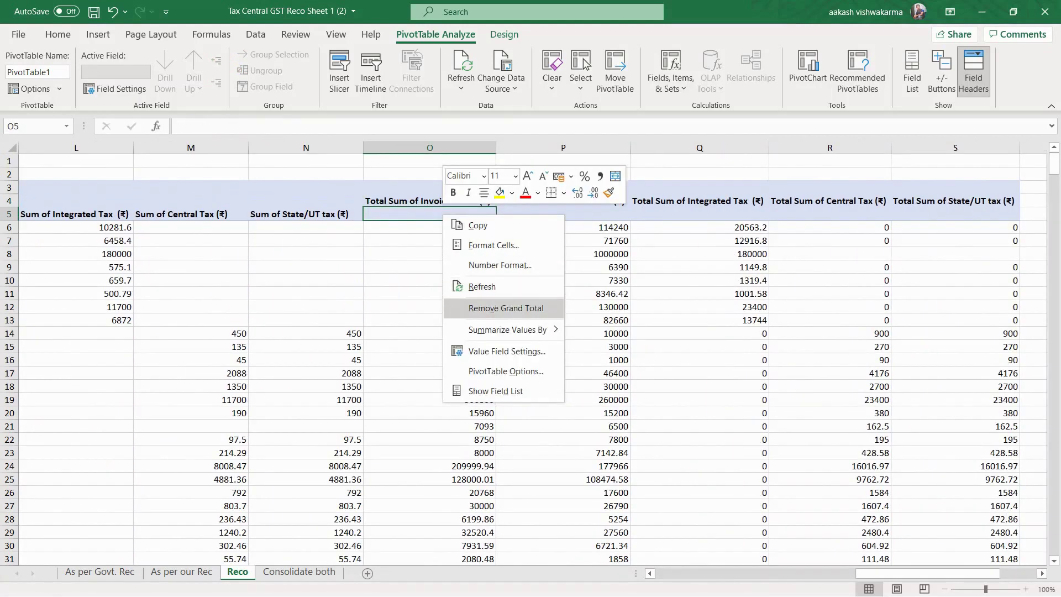
{"action": "left_click", "coordinate": [505, 309]}
- Copy the five value headings under As per Tally into the cells beside the PivotTable, starting at O5
{"action": "scroll", "coordinate": [532, 360], "scroll_direction": "left", "scroll_amount": 1}
{"action": "left_click_drag", "start_coordinate": [191, 215], "coordinate": [650, 215]}
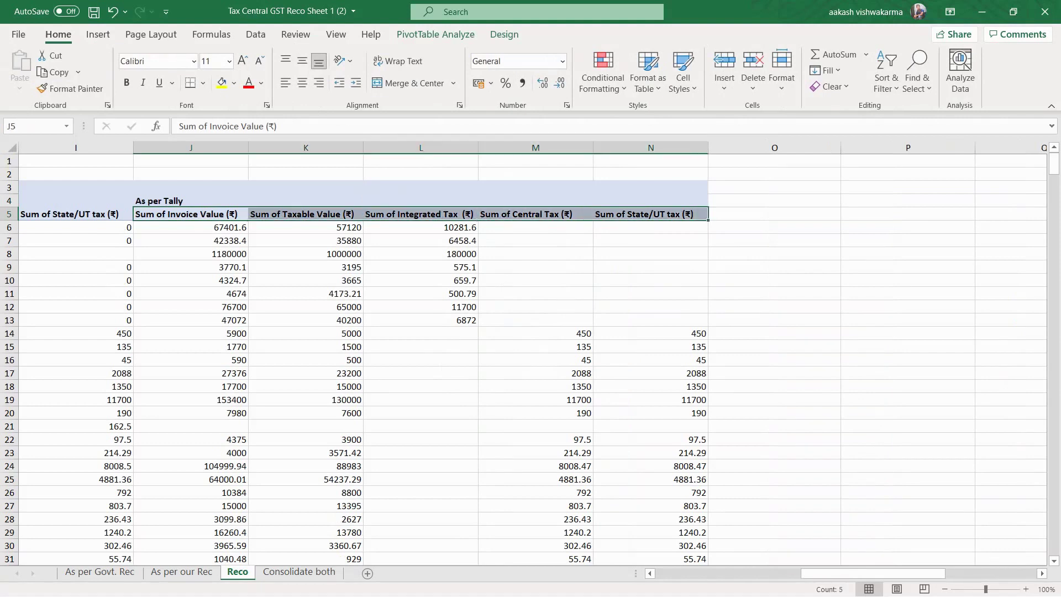
{"action": "key", "text": "Right"}
{"action": "key", "text": "Right"}
{"action": "key", "text": "Right"}
{"action": "key", "text": "Right"}
{"action": "key", "text": "Right"}
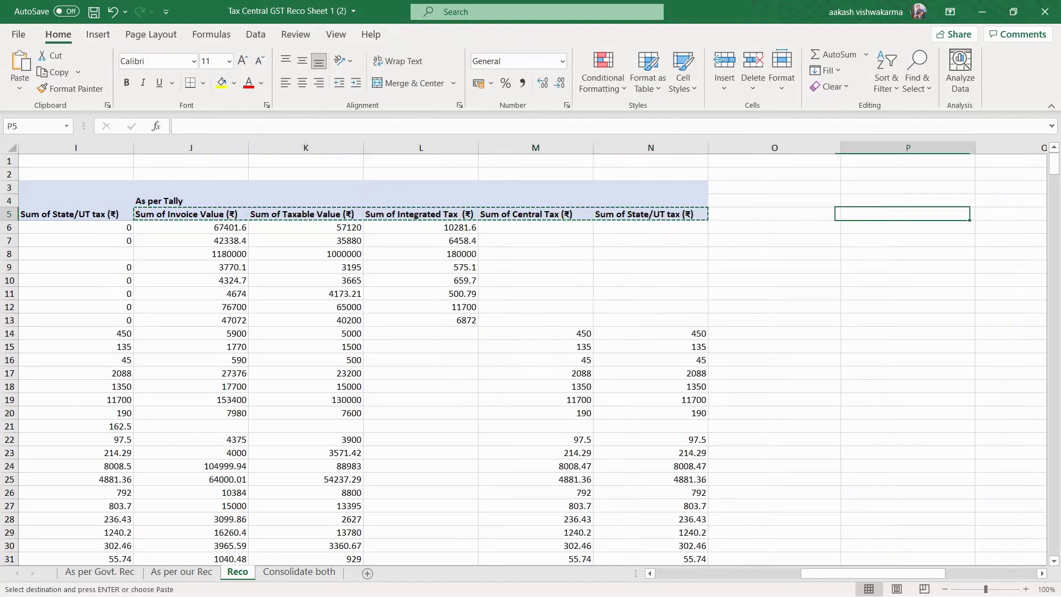
{"action": "key", "text": "ctrl+v"}
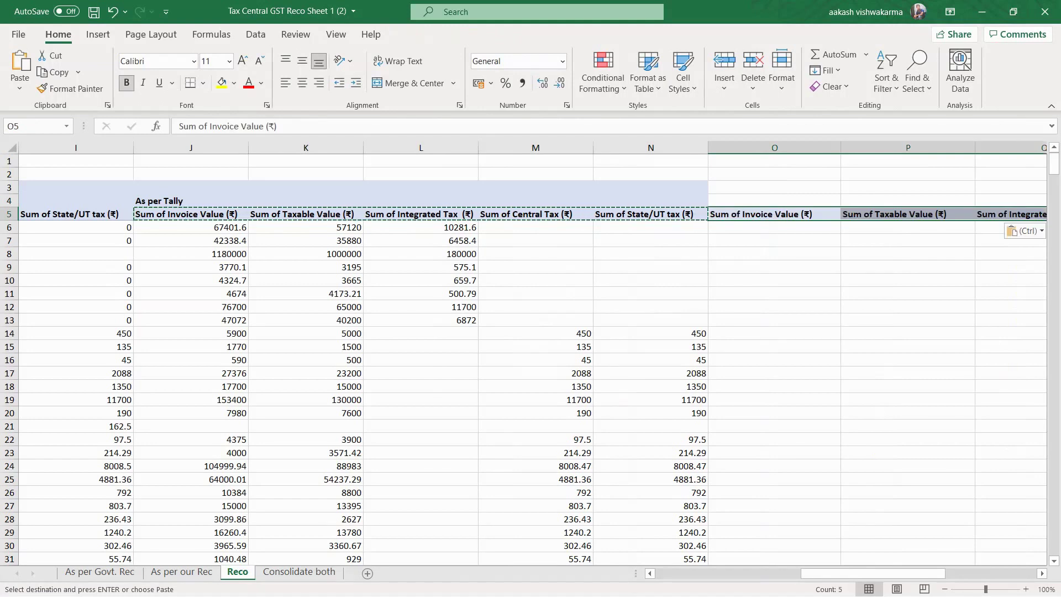
- Replace "Sum of" with "Difference of" in all the copied headings
{"action": "key", "text": "ctrl+f"}
{"action": "type", "text": "Differe"}
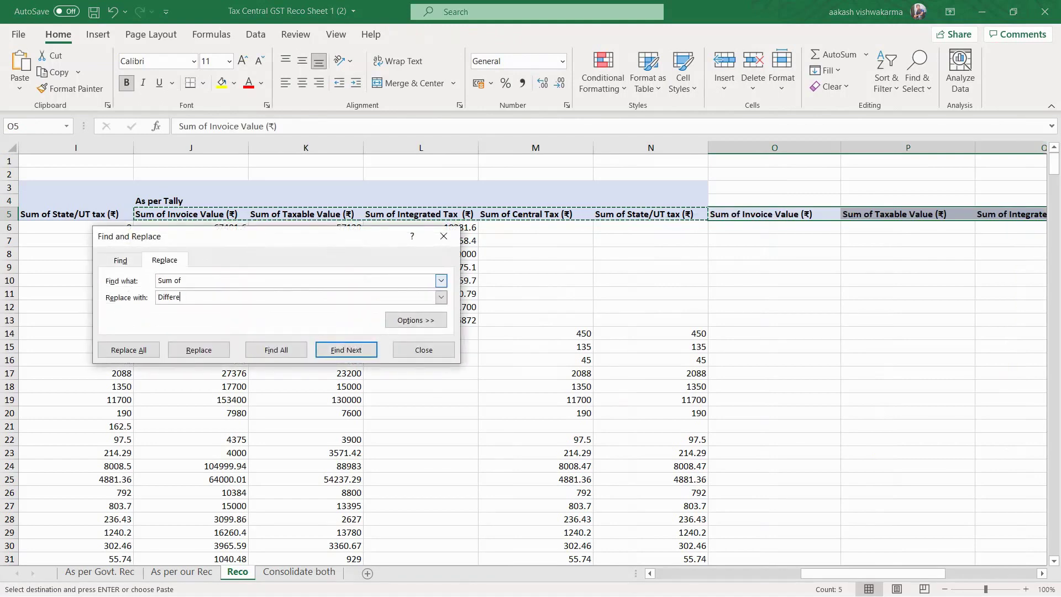
{"action": "type", "text": "nce of"}
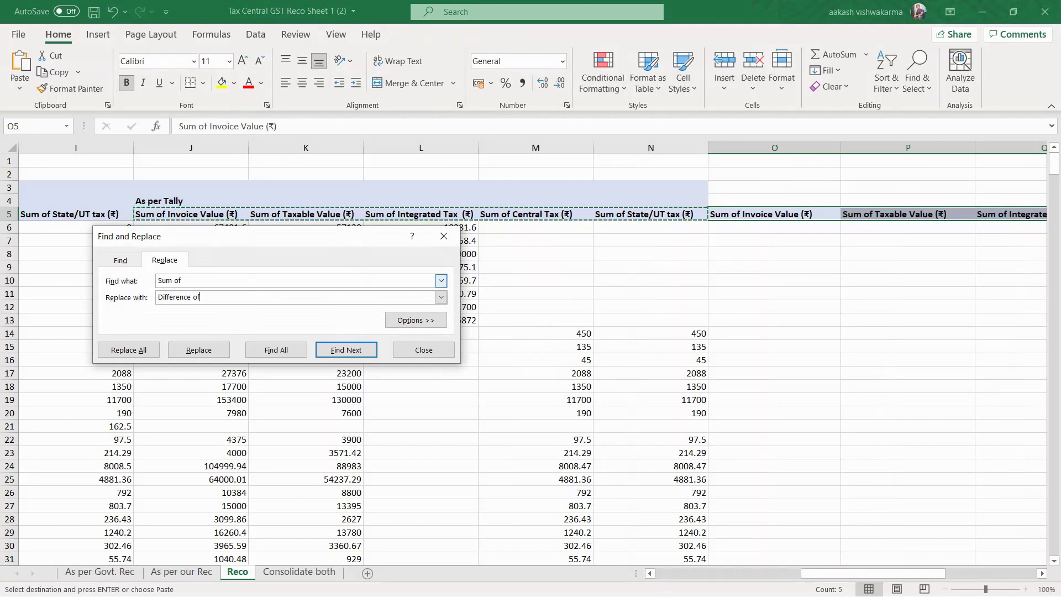
{"action": "left_click", "coordinate": [129, 350]}
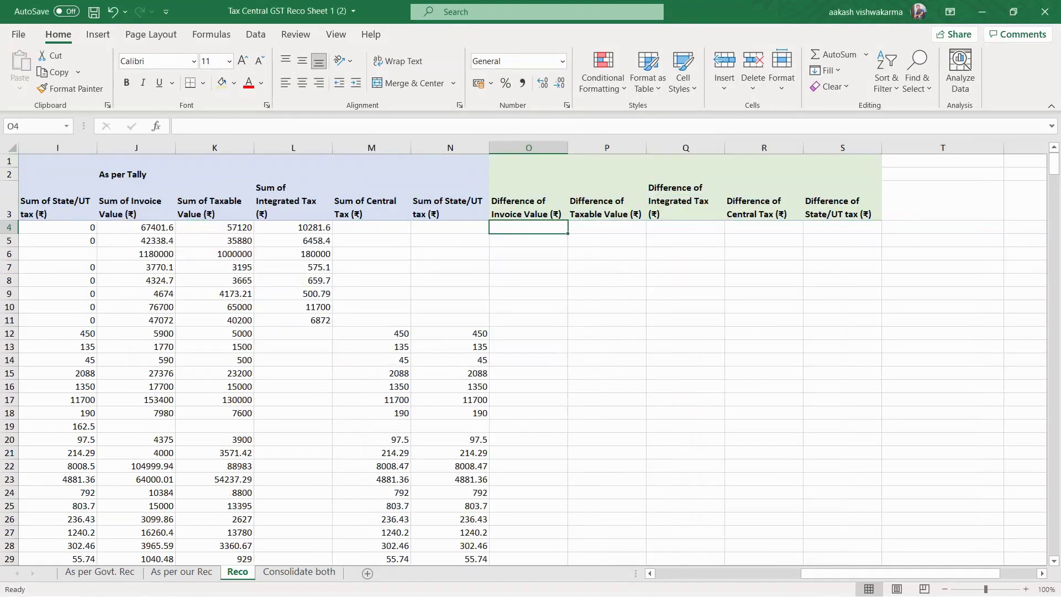
- Calculate the invoice value difference in O4 with =E4-J4 and copy the formula across the other four difference columns
{"action": "type", "text": "="}
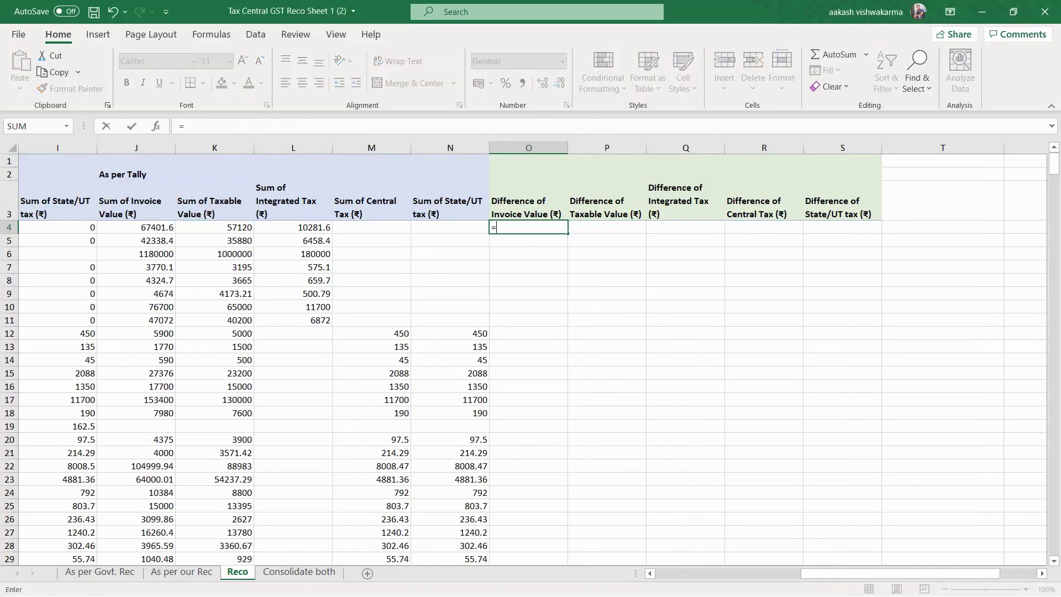
{"action": "scroll", "coordinate": [531, 359], "scroll_direction": "left", "scroll_amount": 5}
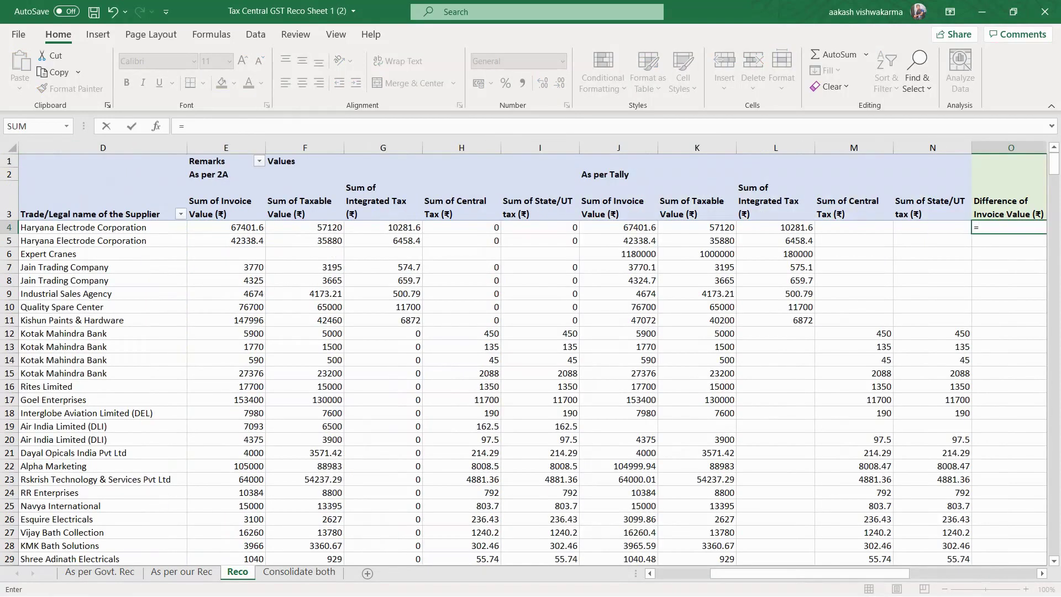
{"action": "type", "text": "e4-J4"}
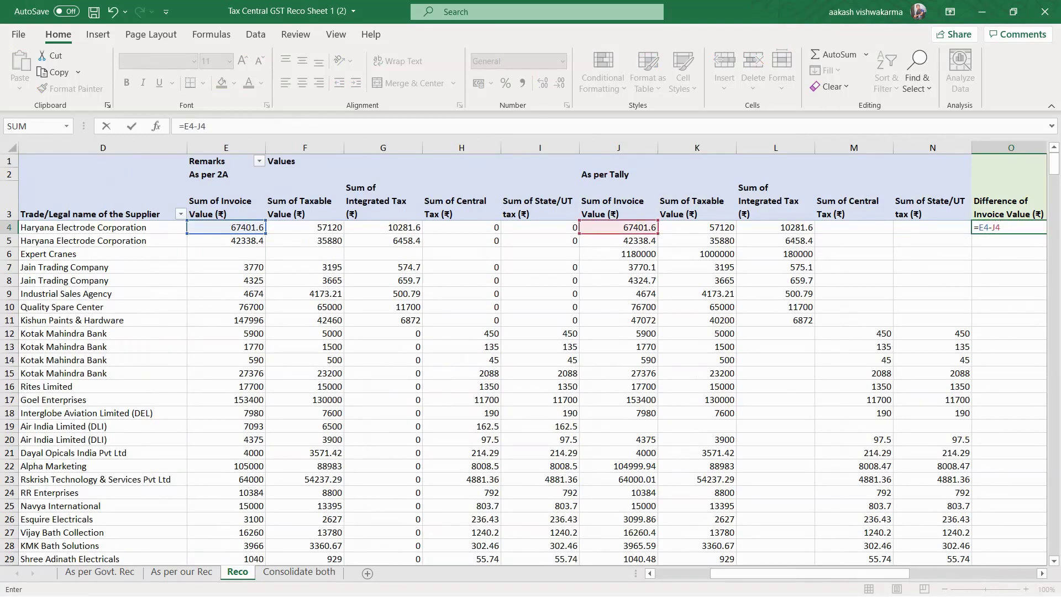
{"action": "key", "text": "ctrl+Return"}
{"action": "key", "text": "ctrl+c"}
{"action": "key", "text": "Right"}
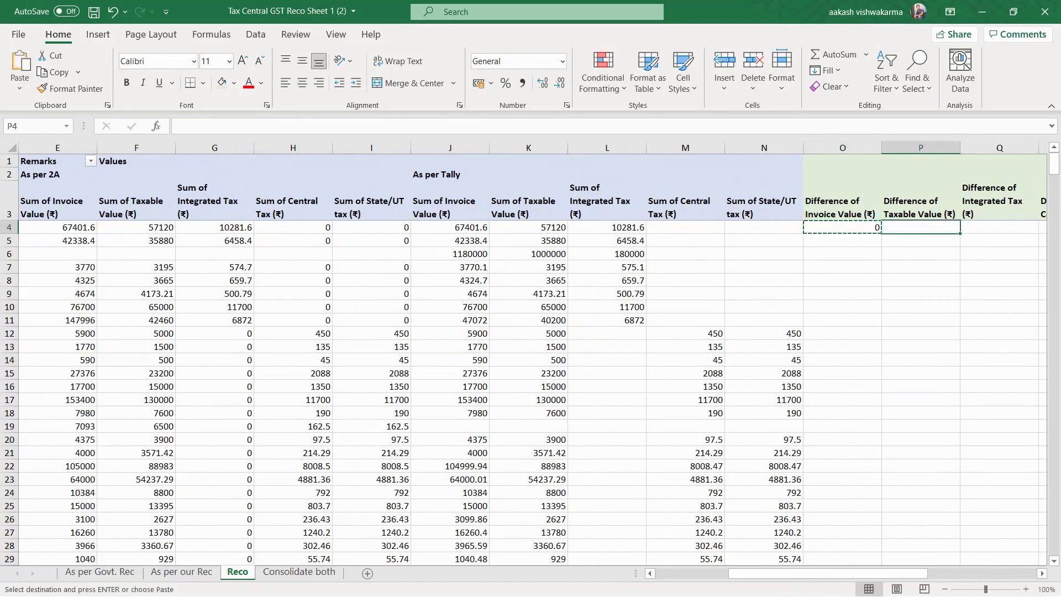
{"action": "key", "text": "shift+Right"}
{"action": "key", "text": "shift+Right"}
{"action": "key", "text": "shift+Right"}
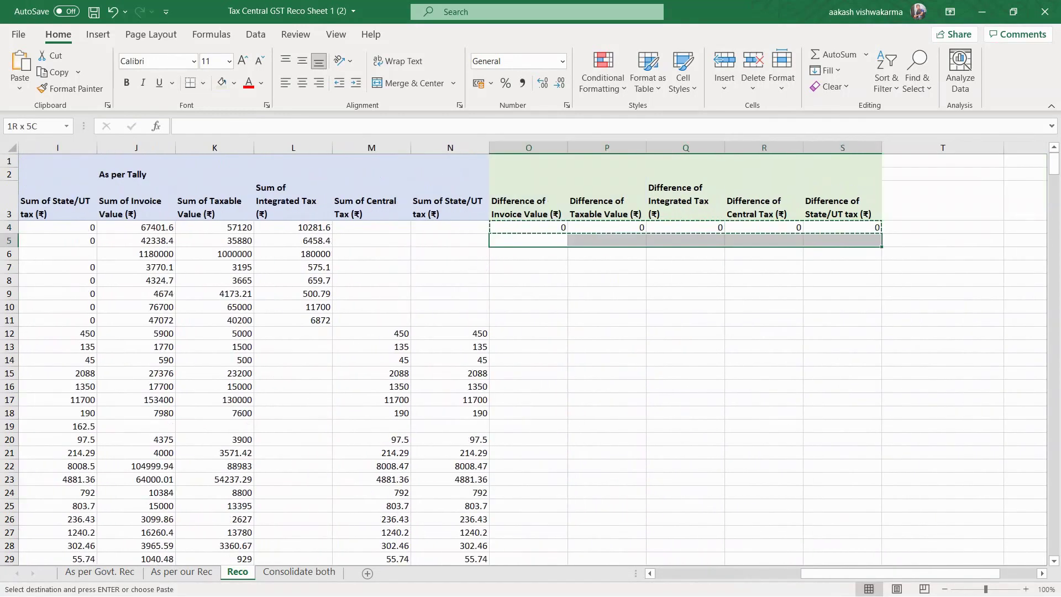
- Copy the row 4 difference formulas down to row 129 and apply the comma number style to the amount columns
{"action": "key", "text": "shift+Down"}
{"action": "key", "text": "shift+Down"}
{"action": "key", "text": "shift+Down"}
{"action": "key", "text": "shift+Down"}
{"action": "key", "text": "shift+Down"}
{"action": "key", "text": "shift+Down"}
{"action": "key", "text": "shift+Down"}
{"action": "key", "text": "shift+Down"}
{"action": "key", "text": "shift+Down"}
{"action": "key", "text": "shift+Down"}
{"action": "key", "text": "shift+Down"}
{"action": "key", "text": "shift+Down"}
{"action": "key", "text": "shift+Down"}
{"action": "key", "text": "shift+Down"}
{"action": "key", "text": "shift+Down"}
{"action": "key", "text": "shift+Down"}
{"action": "key", "text": "shift+Down"}
{"action": "key", "text": "shift+Down"}
{"action": "key", "text": "shift+Down"}
{"action": "key", "text": "shift+Down"}
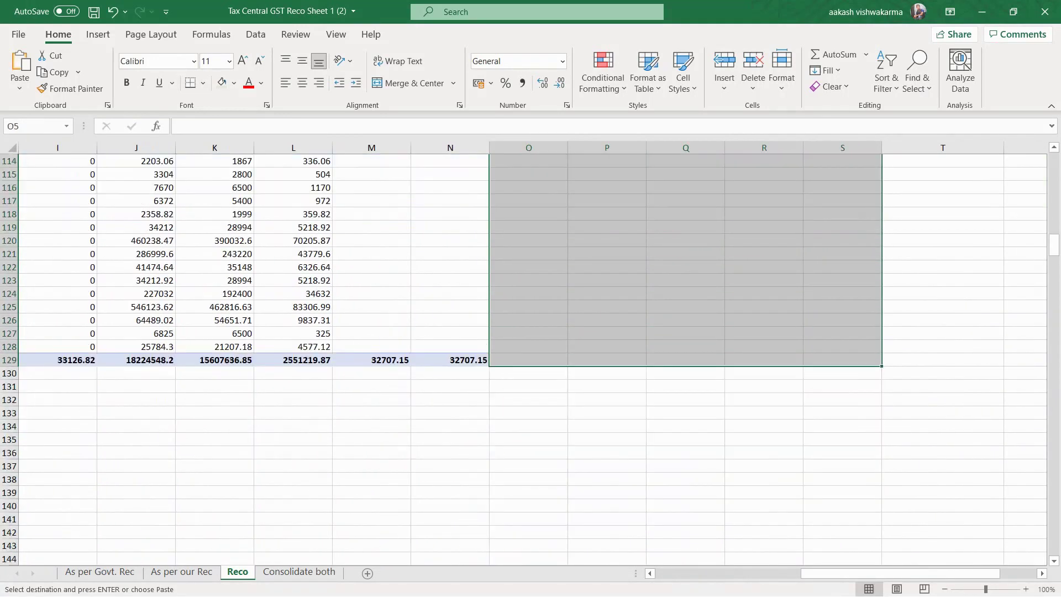
{"action": "key", "text": "ctrl+v"}
{"action": "key", "text": "Down"}
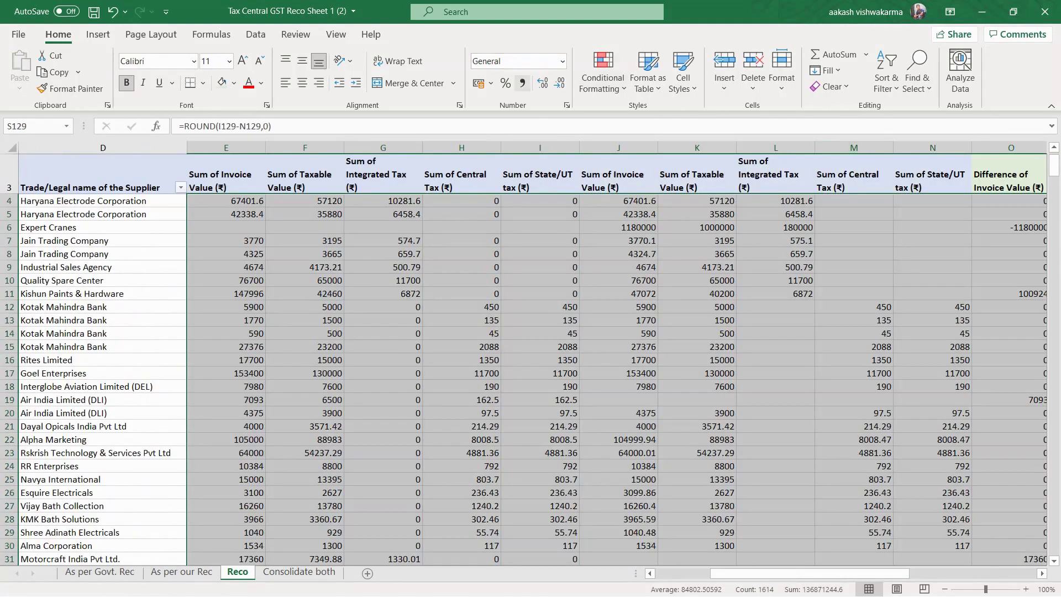
{"action": "left_click", "coordinate": [521, 83]}
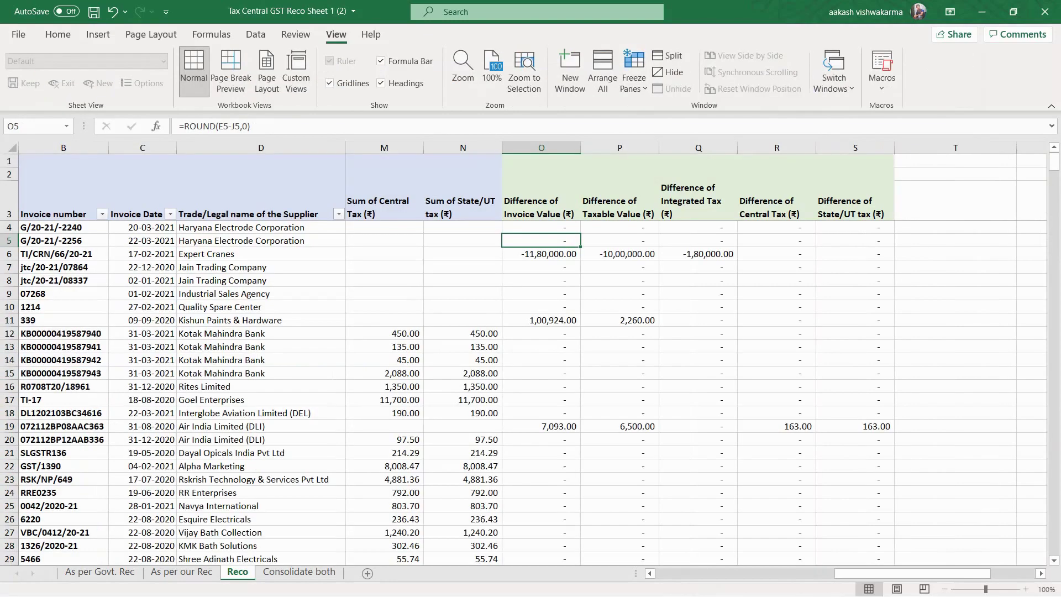
- Trace the Expert Cranes differences in row 6 back through the As per Tally and As per 2A amounts
{"action": "left_click", "coordinate": [541, 254]}
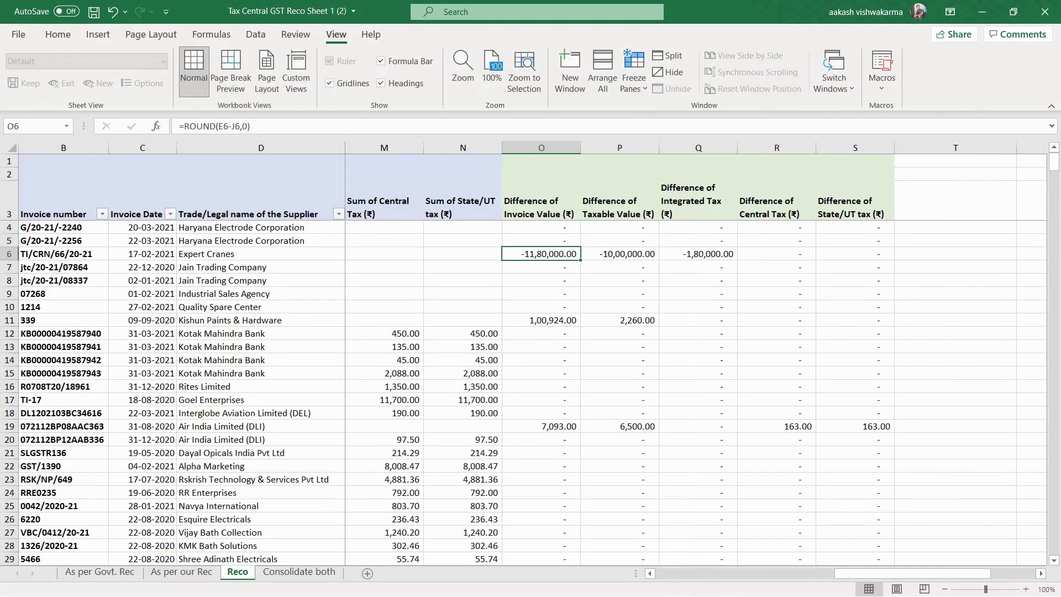
{"action": "key", "text": "Left"}
{"action": "key", "text": "Left"}
{"action": "key", "text": "Left"}
{"action": "key", "text": "Left"}
{"action": "key", "text": "Left"}
{"action": "key", "text": "Left"}
{"action": "key", "text": "Left"}
{"action": "key", "text": "Left"}
{"action": "key", "text": "Left"}
{"action": "key", "text": "Left"}
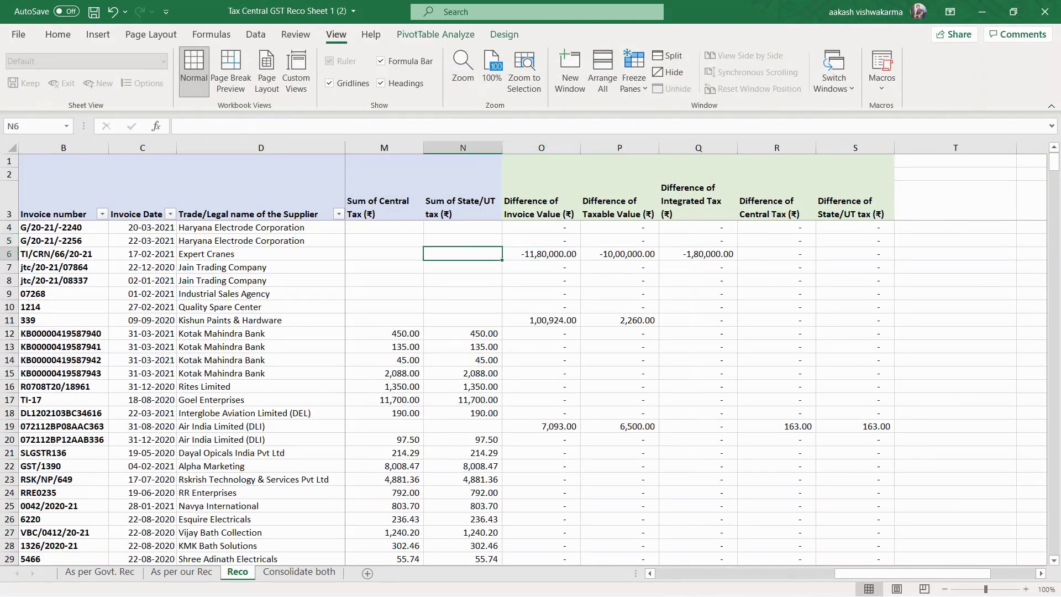
{"action": "key", "text": "Right"}
{"action": "key", "text": "Right"}
{"action": "key", "text": "Right"}
{"action": "key", "text": "Right"}
{"action": "key", "text": "Right"}
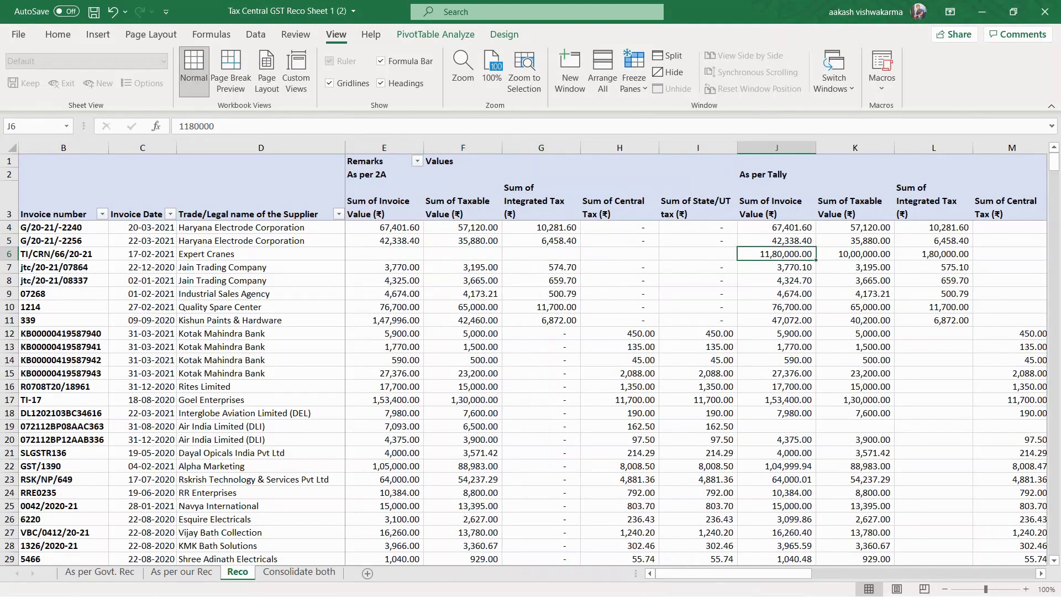
{"action": "key", "text": "Left"}
{"action": "key", "text": "Left"}
{"action": "key", "text": "Left"}
{"action": "key", "text": "Left"}
{"action": "key", "text": "Left"}
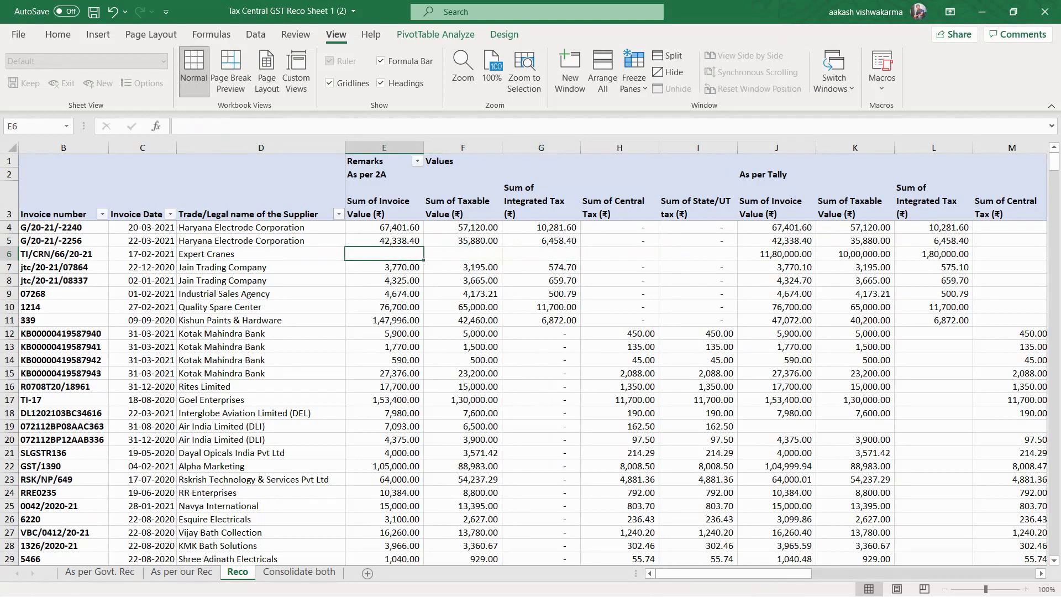
{"action": "key", "text": "Left"}
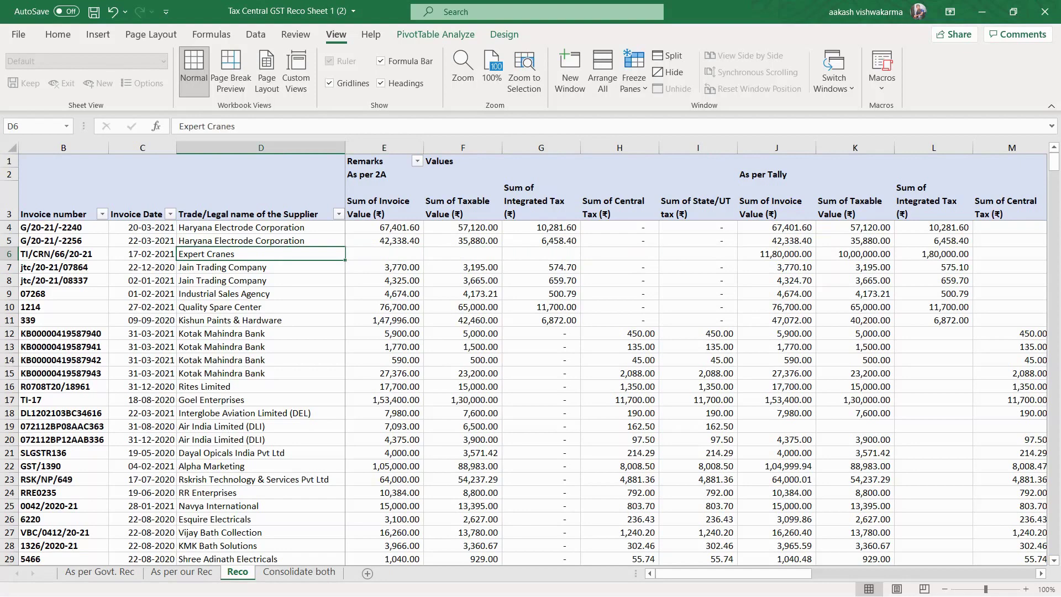
{"action": "key", "text": "Left"}
{"action": "key", "text": "Left"}
{"action": "key", "text": "Right"}
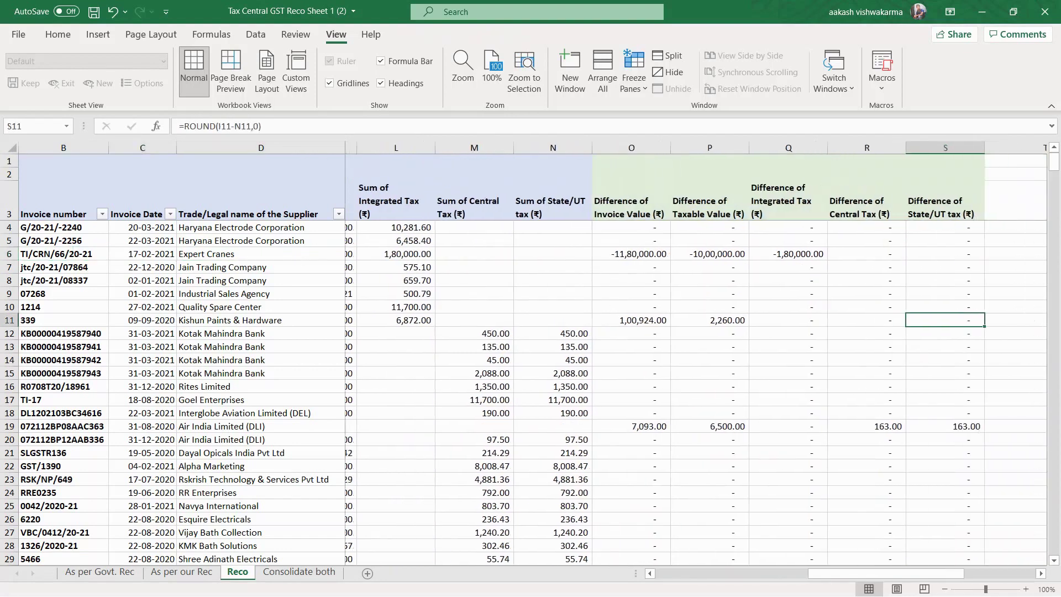
- Trace the Air India Limited (DLI) differences in row 19 back through the As per Tally and As per 2A amounts
{"action": "key", "text": "Down"}
{"action": "key", "text": "Down"}
{"action": "key", "text": "Down"}
{"action": "key", "text": "Down"}
{"action": "key", "text": "Down"}
{"action": "key", "text": "Down"}
{"action": "key", "text": "Down"}
{"action": "key", "text": "Down"}
{"action": "key", "text": "Left"}
{"action": "key", "text": "Left"}
{"action": "key", "text": "Left"}
{"action": "key", "text": "Left"}
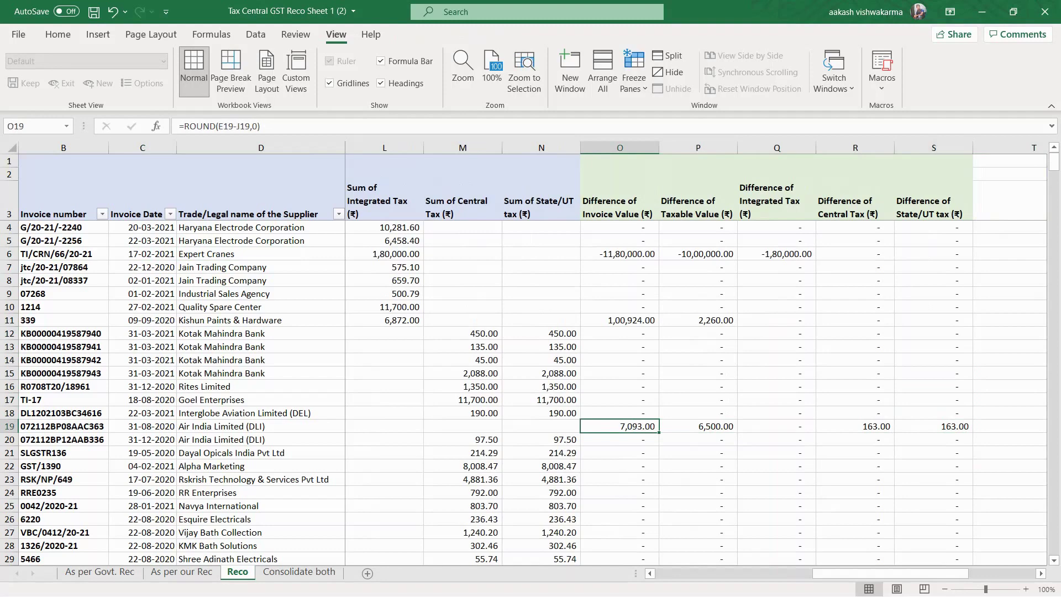
{"action": "key", "text": "Left"}
{"action": "key", "text": "Left"}
{"action": "key", "text": "Left"}
{"action": "key", "text": "Left"}
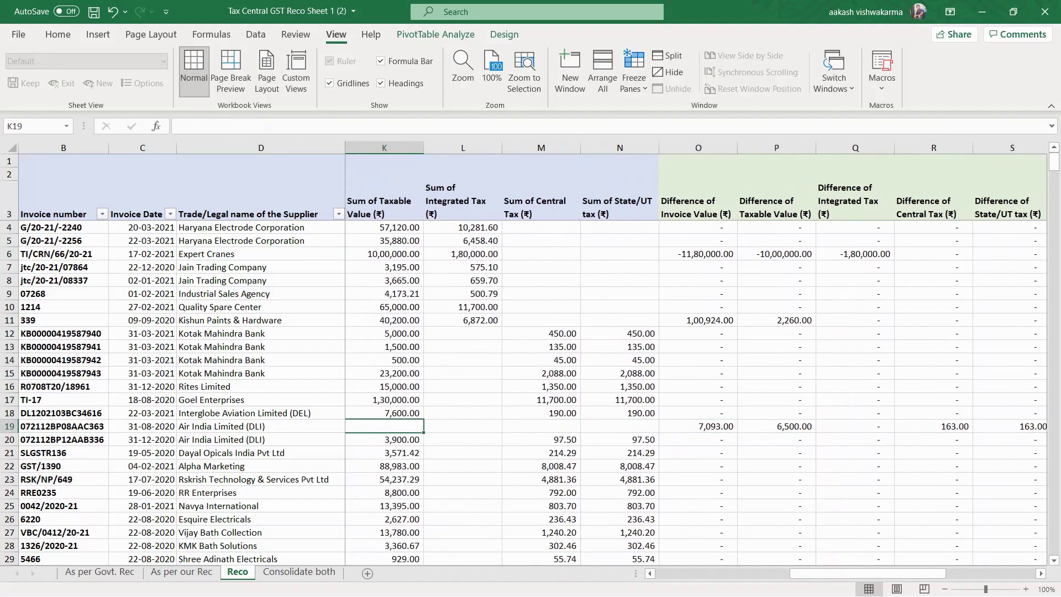
{"action": "key", "text": "Left"}
{"action": "key", "text": "Left"}
{"action": "key", "text": "Left"}
{"action": "key", "text": "Left"}
{"action": "key", "text": "Left"}
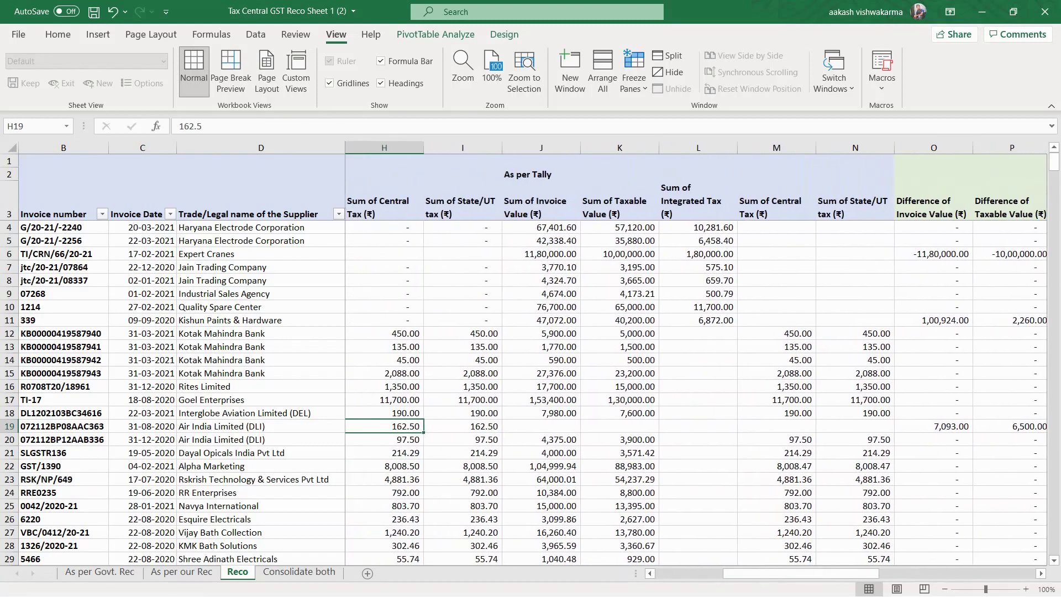
{"action": "key", "text": "Left"}
{"action": "key", "text": "Left"}
{"action": "key", "text": "Right"}
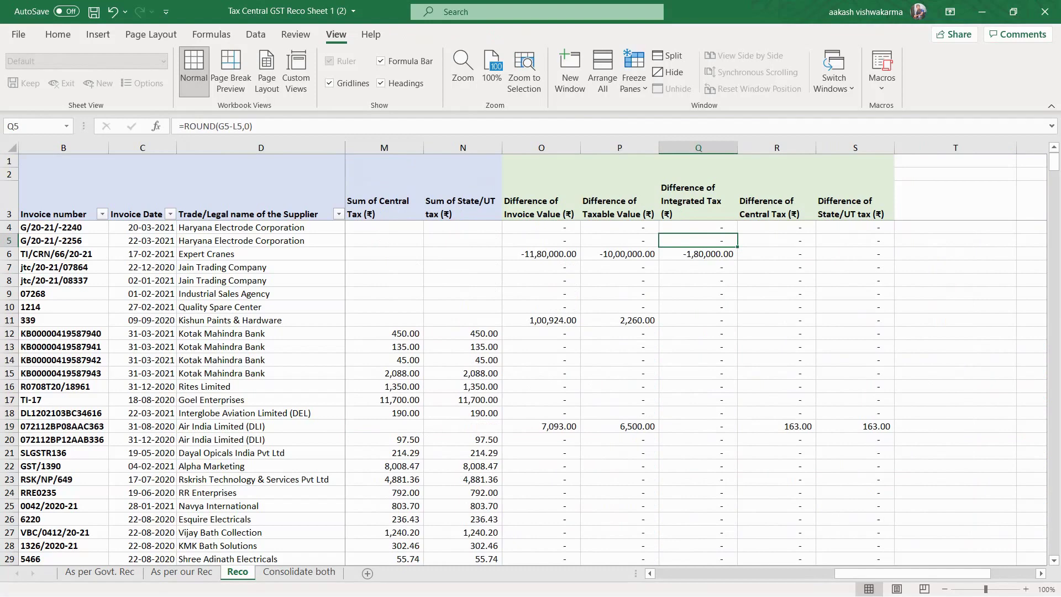
- Fill the rows that contain differences, including rows 6, 11 and 19, with light orange
{"action": "left_click", "coordinate": [9, 255]}
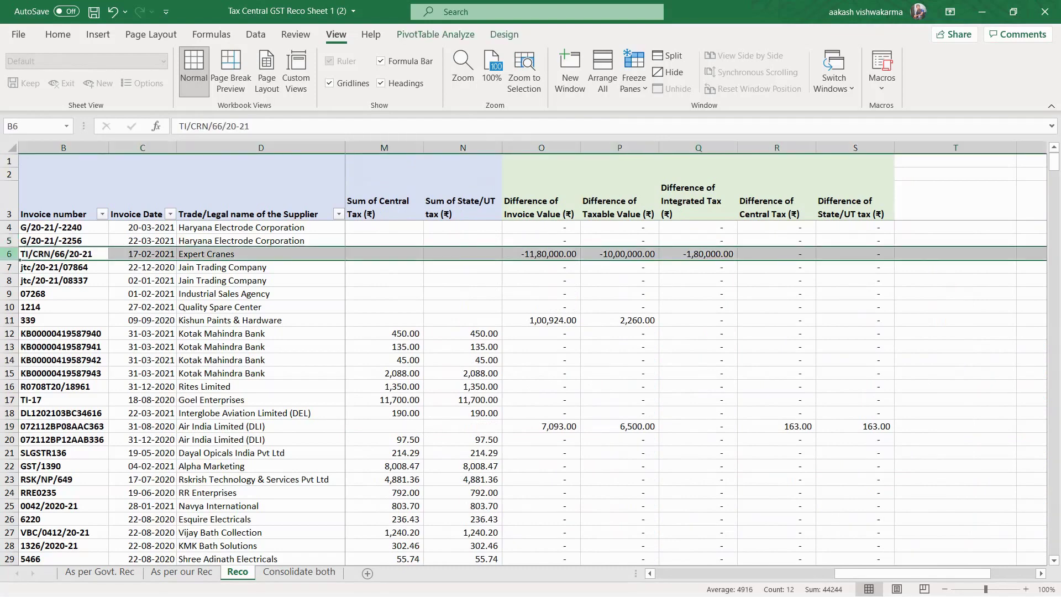
{"action": "left_click", "coordinate": [9, 320], "text": "ctrl"}
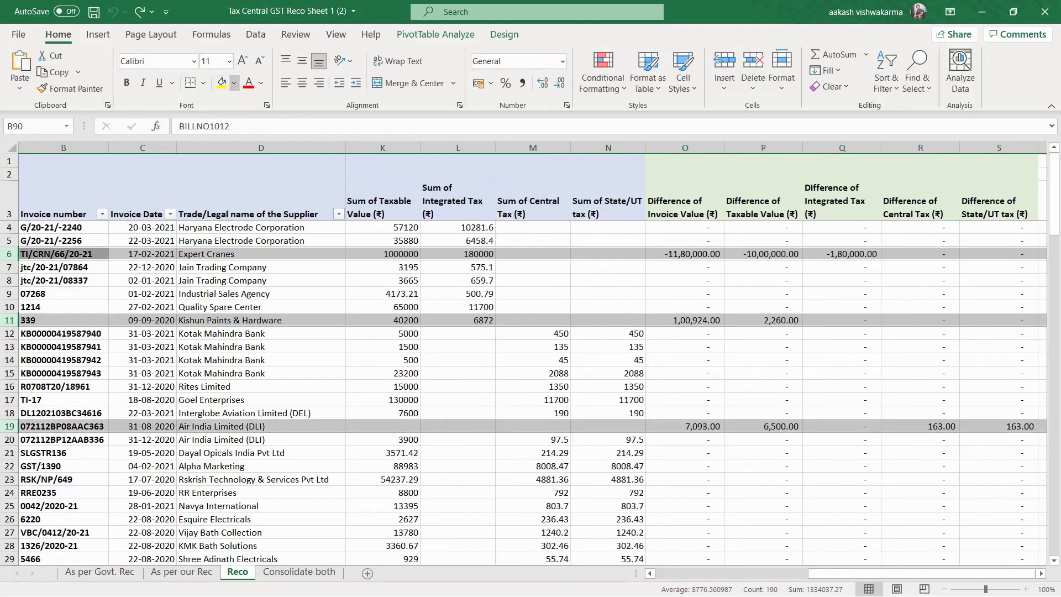
{"action": "left_click", "coordinate": [234, 83]}
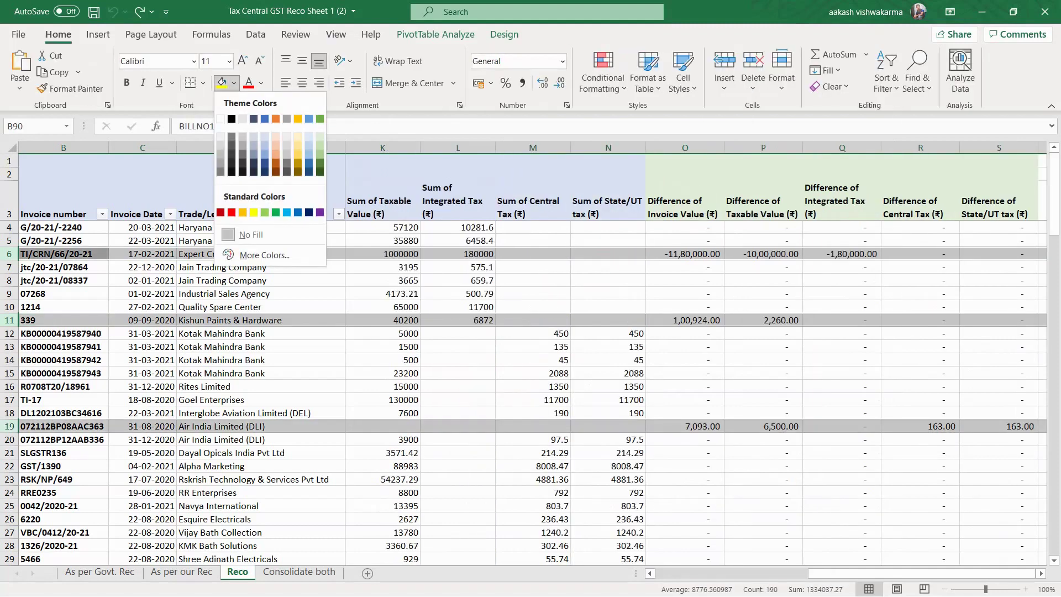
{"action": "left_click", "coordinate": [276, 145]}
- Add a Remarks heading in T3 and enter "GST not filed by supplier" for the Expert Cranes row
{"action": "left_click", "coordinate": [641, 200]}
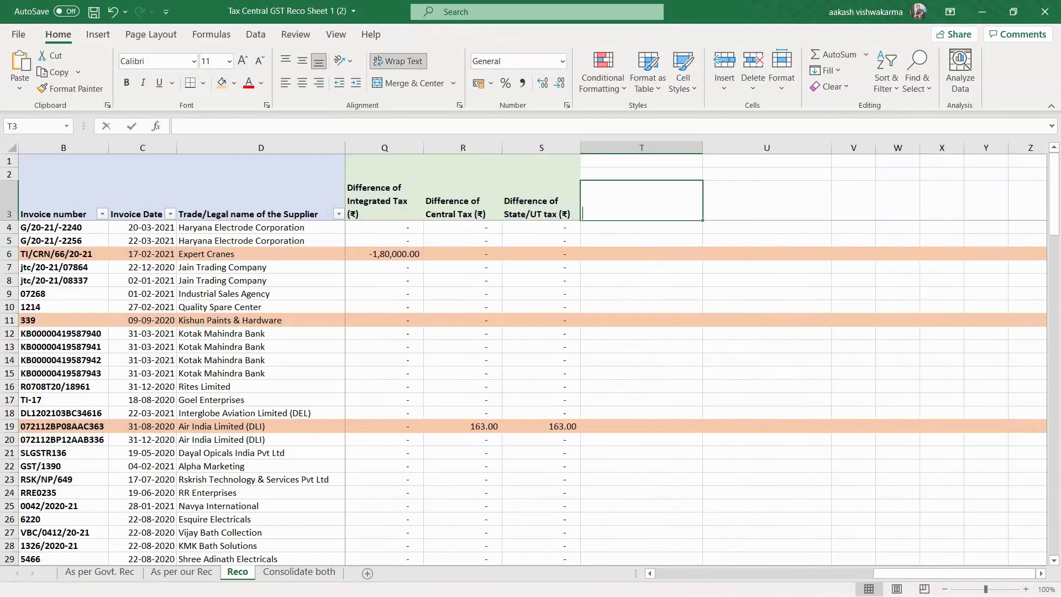
{"action": "type", "text": "Remarks"}
{"action": "key", "text": "Return"}
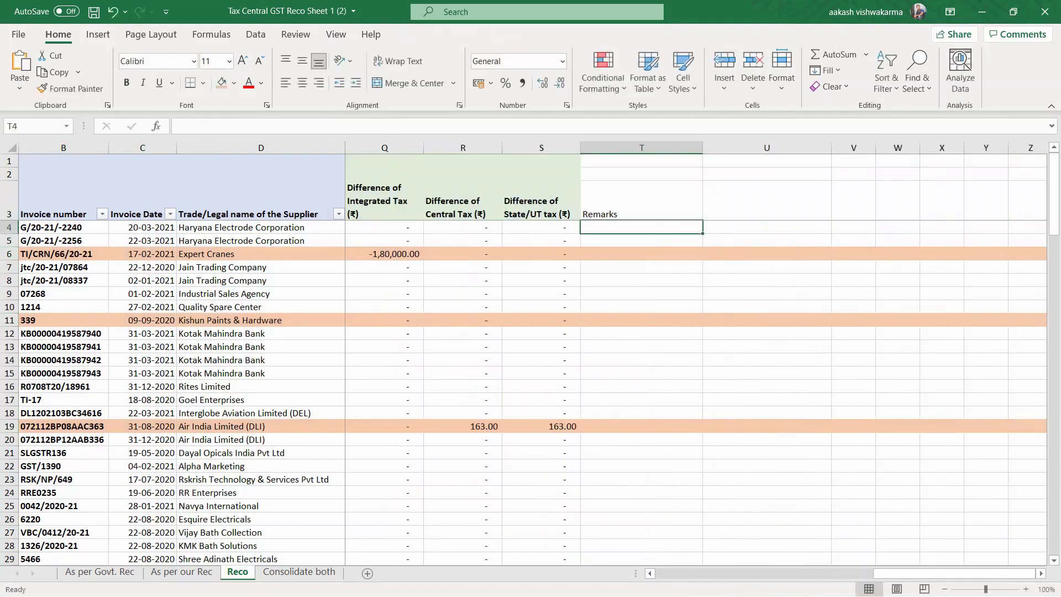
{"action": "key", "text": "Down"}
{"action": "key", "text": "Down"}
{"action": "scroll", "coordinate": [608, 331], "scroll_direction": "left", "scroll_amount": 3}
{"action": "type", "text": "GST "}
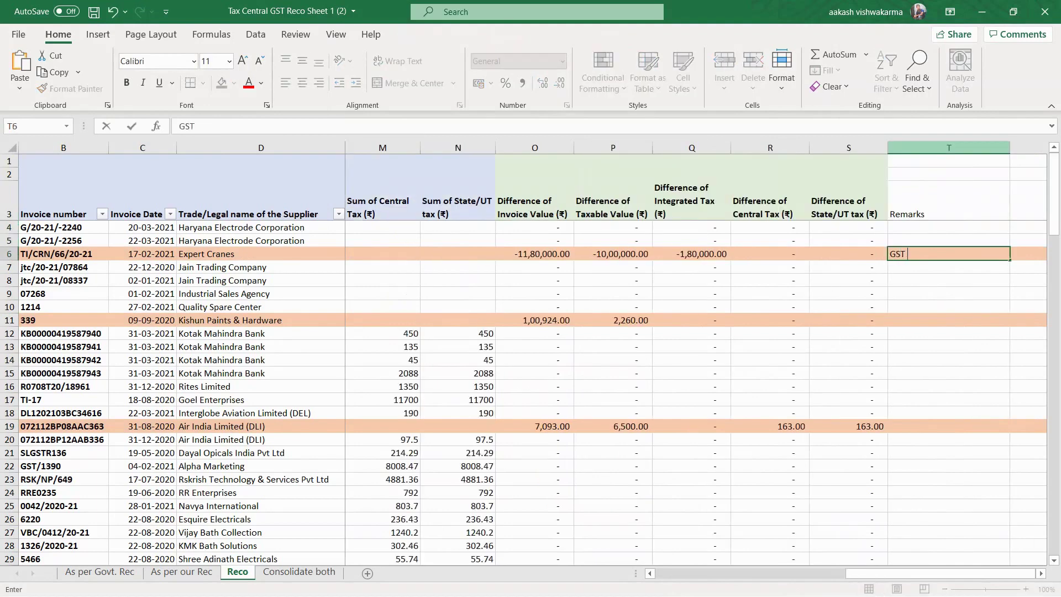
{"action": "type", "text": "not filed by supplier"}
{"action": "key", "text": "Return"}
- Enter "ITC not Claimed" as the remark for the Kishun Paints & Hardware row 11 and the Air India Limited (DLI) row 19
{"action": "key", "text": "Down"}
{"action": "key", "text": "Down"}
{"action": "key", "text": "Down"}
{"action": "key", "text": "Down"}
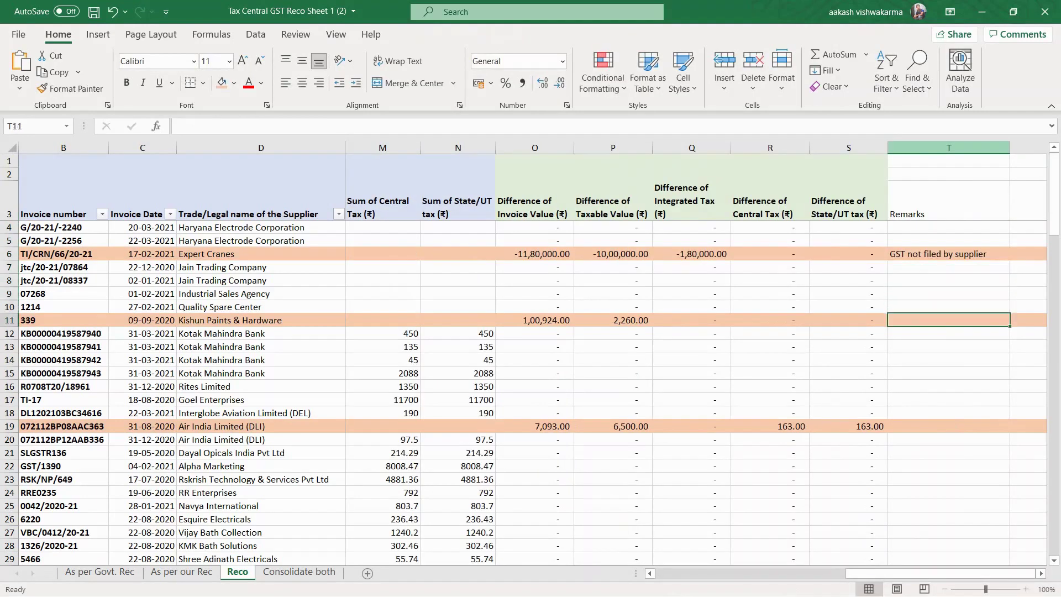
{"action": "type", "text": "ITC not Claimed"}
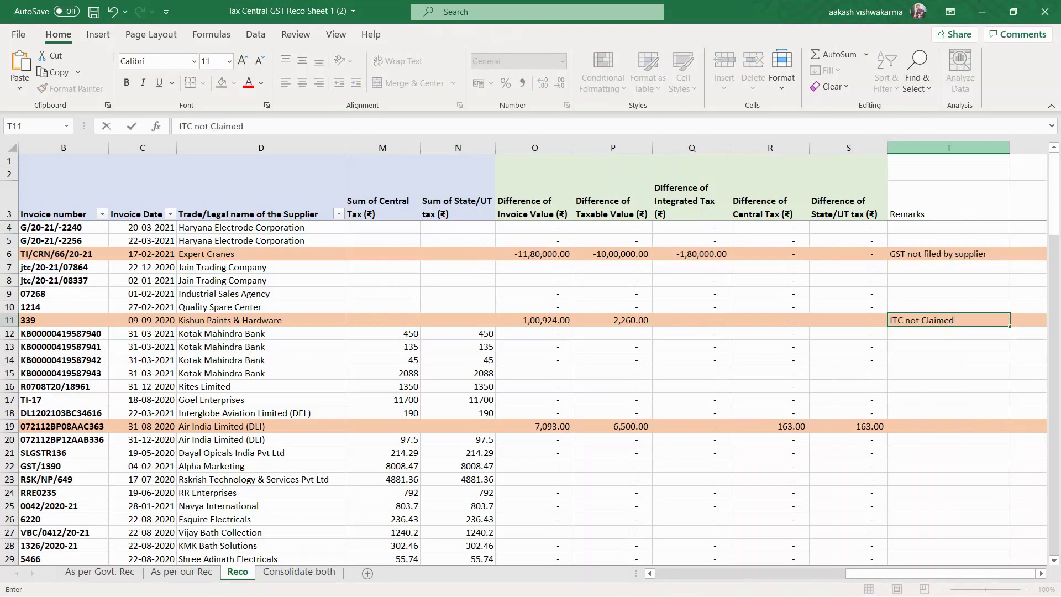
{"action": "key", "text": "Return"}
{"action": "left_click", "coordinate": [949, 426]}
{"action": "type", "text": "ITC not Claimed"}
{"action": "key", "text": "Return"}
- Enter "Not Eligible to Claim" as the remark for the highlighted Motorcraft India Pvt Ltd. row 31
{"action": "key", "text": "Down"}
{"action": "key", "text": "Down"}
{"action": "key", "text": "Down"}
{"action": "key", "text": "Down"}
{"action": "key", "text": "Down"}
{"action": "key", "text": "Down"}
{"action": "key", "text": "Down"}
{"action": "key", "text": "Down"}
{"action": "key", "text": "Down"}
{"action": "key", "text": "Down"}
{"action": "key", "text": "Down"}
{"action": "key", "text": "Down"}
{"action": "key", "text": "Up"}
{"action": "type", "text": "Not "}
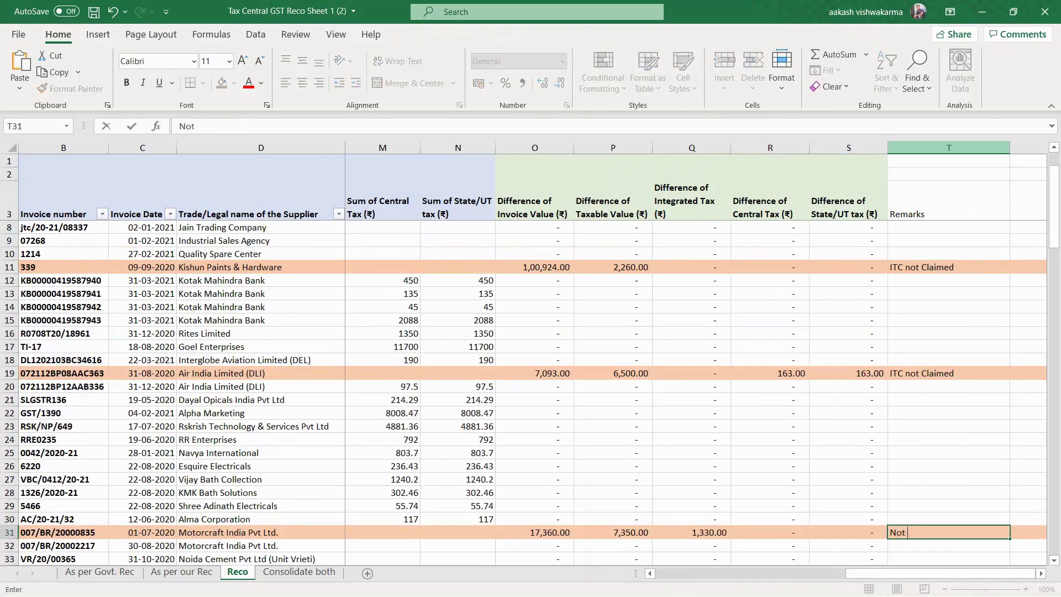
{"action": "type", "text": "Eligible to Claim"}
{"action": "key", "text": "Return"}
- Enter "ITC not Claimed" for Elmec (row 36) and RR Infotech (row 45), and "GST not filed by supplier" for ACE Technomark (row 39)
{"action": "key", "text": "Down"}
{"action": "key", "text": "Down"}
{"action": "key", "text": "Down"}
{"action": "key", "text": "Down"}
{"action": "type", "text": "iTC not Claimed"}
{"action": "key", "text": "Return"}
{"action": "key", "text": "Down"}
{"action": "key", "text": "Down"}
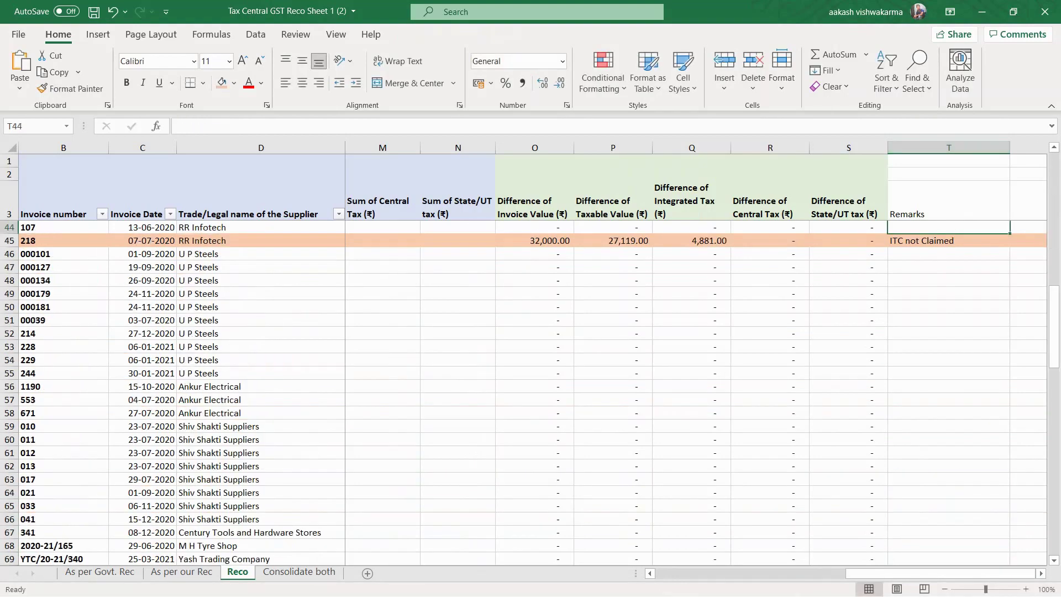
- Review the remarks of the highlighted rows from RR Infotech back up to the start of the Remarks column
{"action": "key", "text": "Up"}
{"action": "key", "text": "Up"}
{"action": "key", "text": "Up"}
{"action": "key", "text": "Up"}
{"action": "key", "text": "Up"}
{"action": "key", "text": "Up"}
{"action": "key", "text": "Up"}
{"action": "key", "text": "Up"}
{"action": "key", "text": "Up"}
{"action": "key", "text": "Up"}
{"action": "key", "text": "Up"}
{"action": "key", "text": "Up"}
{"action": "key", "text": "Up"}
{"action": "key", "text": "Up"}
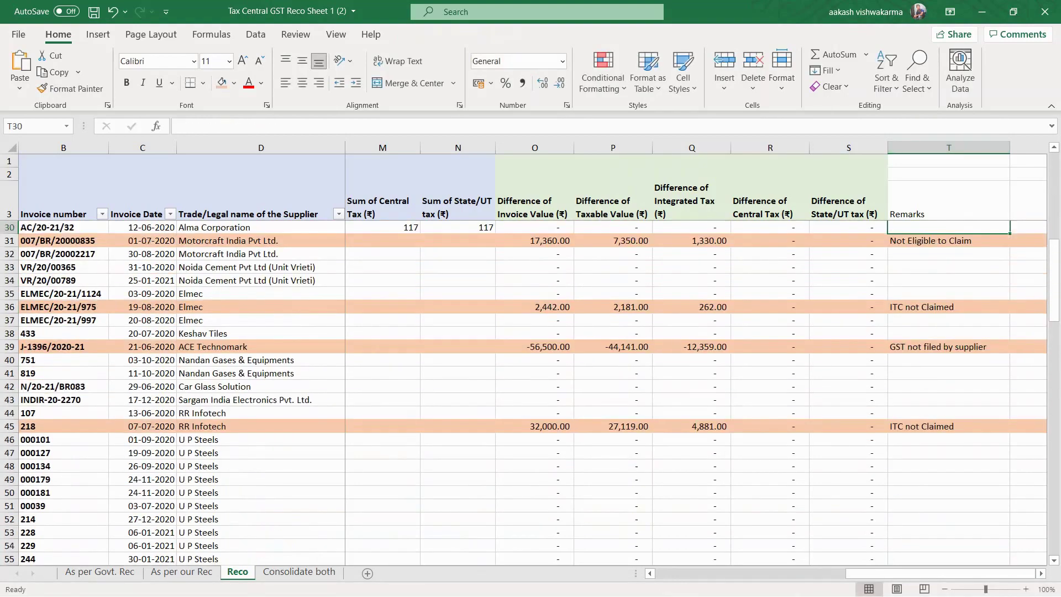
{"action": "key", "text": "Up"}
{"action": "key", "text": "Up"}
{"action": "key", "text": "Up"}
{"action": "key", "text": "Up"}
{"action": "key", "text": "Up"}
{"action": "key", "text": "Up"}
{"action": "key", "text": "Up"}
{"action": "key", "text": "Up"}
{"action": "key", "text": "Up"}
{"action": "key", "text": "Up"}
{"action": "key", "text": "Up"}
{"action": "key", "text": "Up"}
{"action": "key", "text": "Up"}
{"action": "key", "text": "Up"}
{"action": "key", "text": "Up"}
{"action": "key", "text": "Up"}
{"action": "key", "text": "Up"}
{"action": "key", "text": "Up"}
{"action": "key", "text": "Up"}
{"action": "key", "text": "Up"}
- Check the remarks against the differences from the first rows down to the Motorcraft India Pvt Ltd. row 31
{"action": "key", "text": "Down"}
{"action": "key", "text": "Down"}
{"action": "key", "text": "Down"}
{"action": "key", "text": "Down"}
{"action": "key", "text": "Down"}
{"action": "key", "text": "Down"}
{"action": "key", "text": "Down"}
{"action": "key", "text": "Down"}
{"action": "key", "text": "Down"}
{"action": "key", "text": "Down"}
{"action": "key", "text": "Down"}
{"action": "key", "text": "Down"}
{"action": "key", "text": "Down"}
{"action": "key", "text": "Down"}
{"action": "key", "text": "Down"}
{"action": "key", "text": "Down"}
{"action": "key", "text": "Down"}
{"action": "key", "text": "Down"}
{"action": "key", "text": "Down"}
{"action": "key", "text": "Down"}
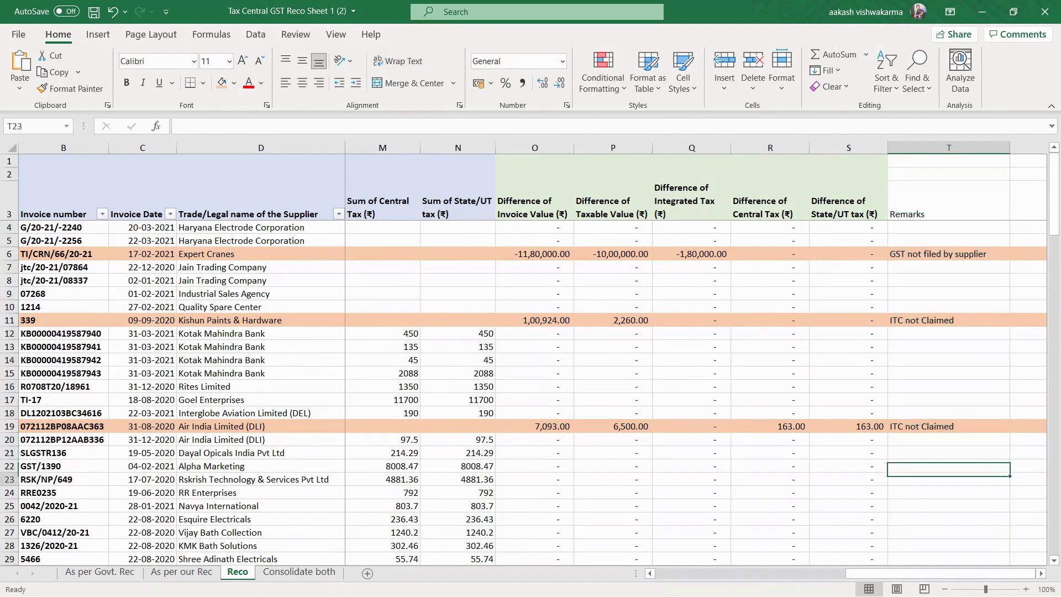
{"action": "key", "text": "Down"}
{"action": "key", "text": "Down"}
{"action": "key", "text": "Down"}
{"action": "key", "text": "Down"}
{"action": "key", "text": "Down"}
{"action": "key", "text": "Down"}
{"action": "key", "text": "Down"}
{"action": "key", "text": "Down"}
{"action": "key", "text": "Down"}
{"action": "key", "text": "Up"}
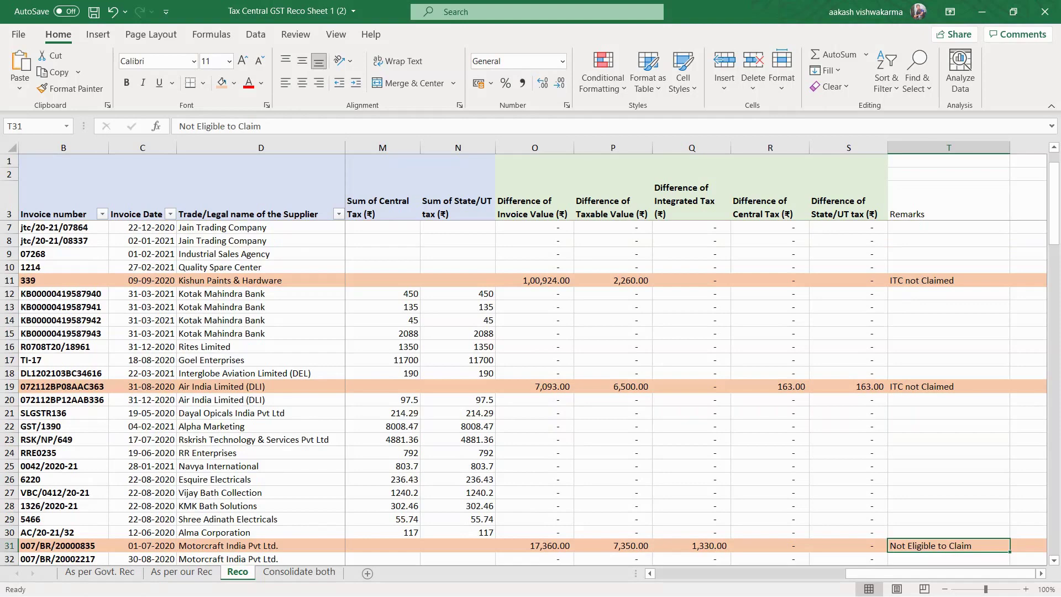
- Go back over the remarks for rows 6, 11 and 19, ending at the Motorcraft India Pvt Ltd. remark in T31
{"action": "key", "text": "Up"}
{"action": "key", "text": "Up"}
{"action": "key", "text": "Up"}
{"action": "key", "text": "Up"}
{"action": "key", "text": "Up"}
{"action": "key", "text": "Up"}
{"action": "key", "text": "Up"}
{"action": "key", "text": "Up"}
{"action": "key", "text": "Up"}
{"action": "key", "text": "Up"}
{"action": "key", "text": "Up"}
{"action": "key", "text": "Up"}
{"action": "key", "text": "Up"}
{"action": "key", "text": "Up"}
{"action": "key", "text": "Up"}
{"action": "key", "text": "Up"}
{"action": "key", "text": "Up"}
{"action": "key", "text": "Up"}
{"action": "key", "text": "Up"}
{"action": "key", "text": "Up"}
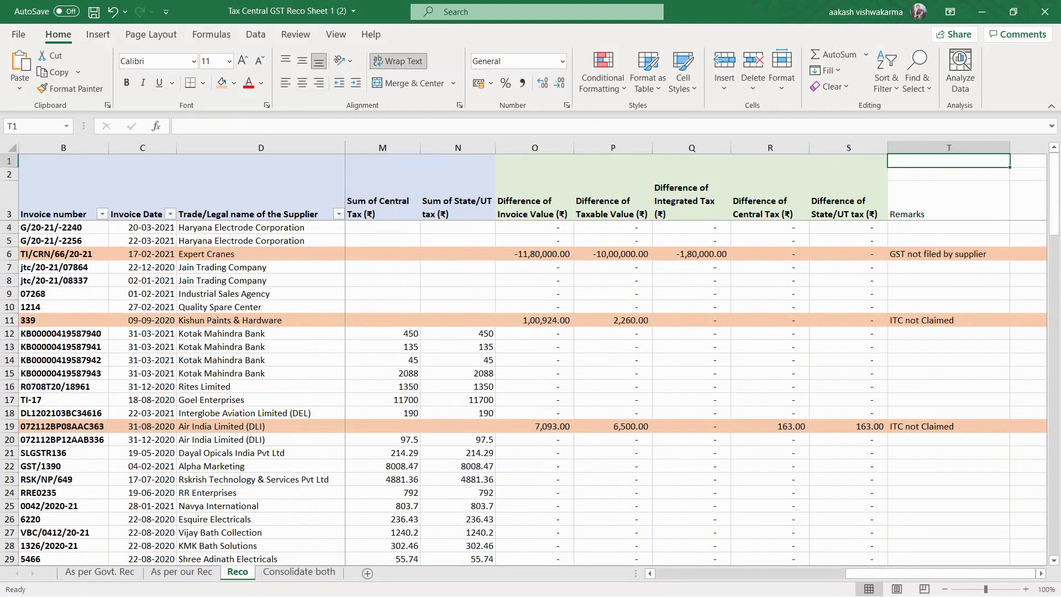
{"action": "key", "text": "Down"}
{"action": "key", "text": "Down"}
{"action": "key", "text": "Down"}
{"action": "key", "text": "Down"}
{"action": "key", "text": "Down"}
{"action": "key", "text": "Down"}
{"action": "key", "text": "Down"}
{"action": "key", "text": "Down"}
{"action": "key", "text": "Down"}
{"action": "key", "text": "Down"}
{"action": "key", "text": "Down"}
{"action": "key", "text": "Down"}
{"action": "key", "text": "Down"}
{"action": "key", "text": "Down"}
{"action": "key", "text": "Down"}
{"action": "key", "text": "Down"}
{"action": "key", "text": "Down"}
{"action": "key", "text": "Down"}
{"action": "key", "text": "Down"}
{"action": "key", "text": "Down"}
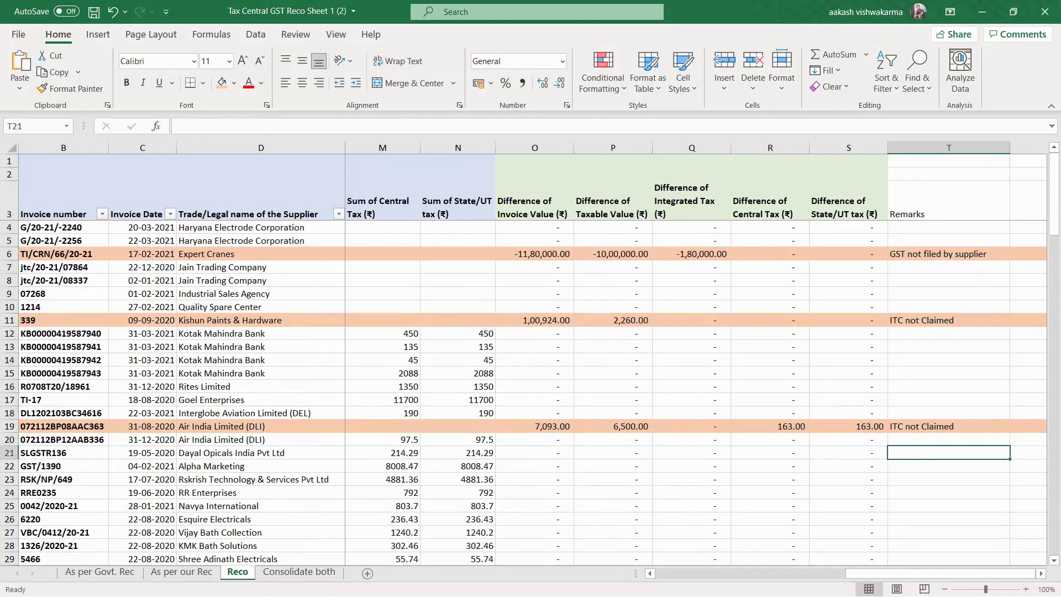
{"action": "key", "text": "Down"}
{"action": "key", "text": "Down"}
{"action": "key", "text": "Down"}
{"action": "key", "text": "Down"}
{"action": "key", "text": "Down"}
{"action": "key", "text": "Down"}
{"action": "key", "text": "Down"}
{"action": "key", "text": "Down"}
{"action": "key", "text": "Down"}
{"action": "key", "text": "Down"}
{"action": "key", "text": "Up"}
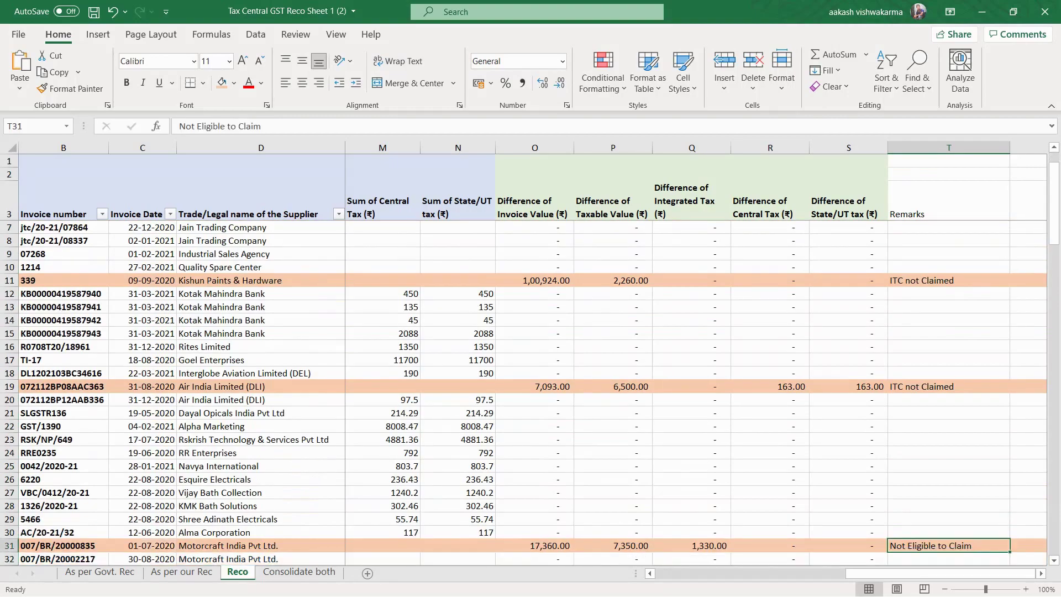